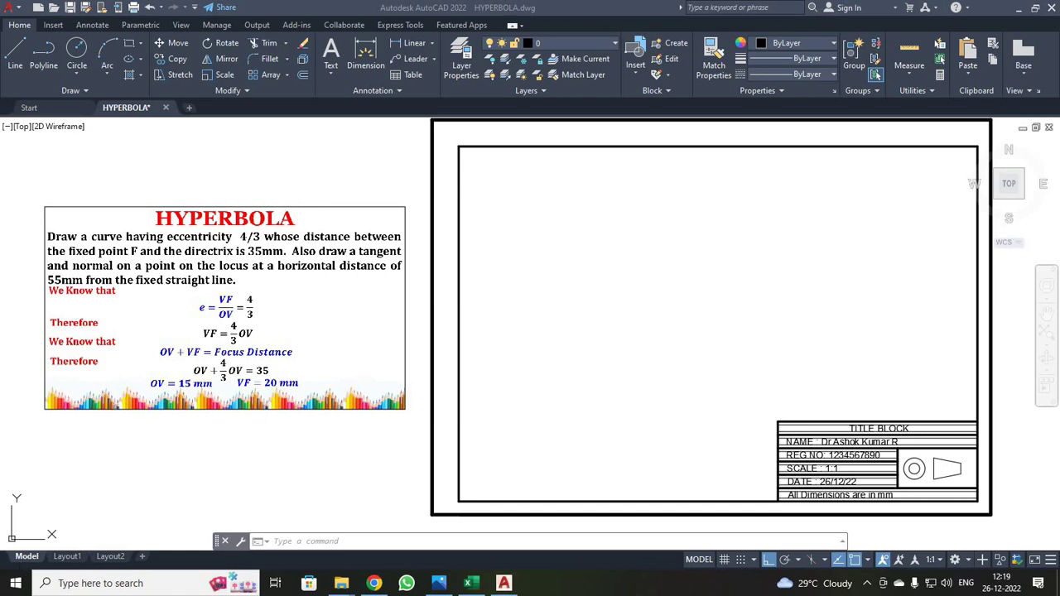
Draw the vertical directrix line, about 226 mm long, just inside the left edge of the inner frame
left_click(70, 143)
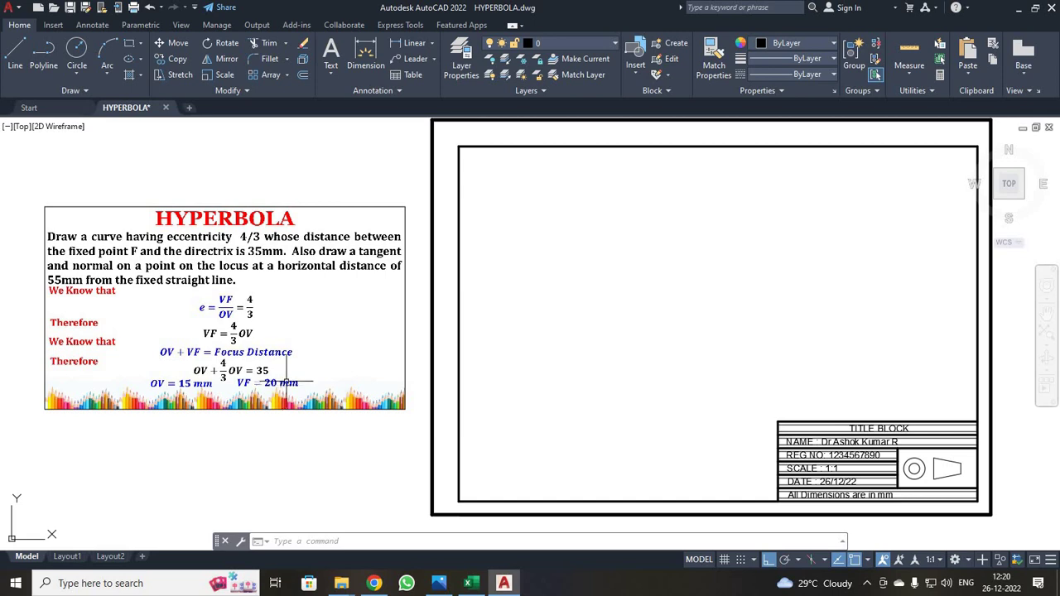
key("F8")
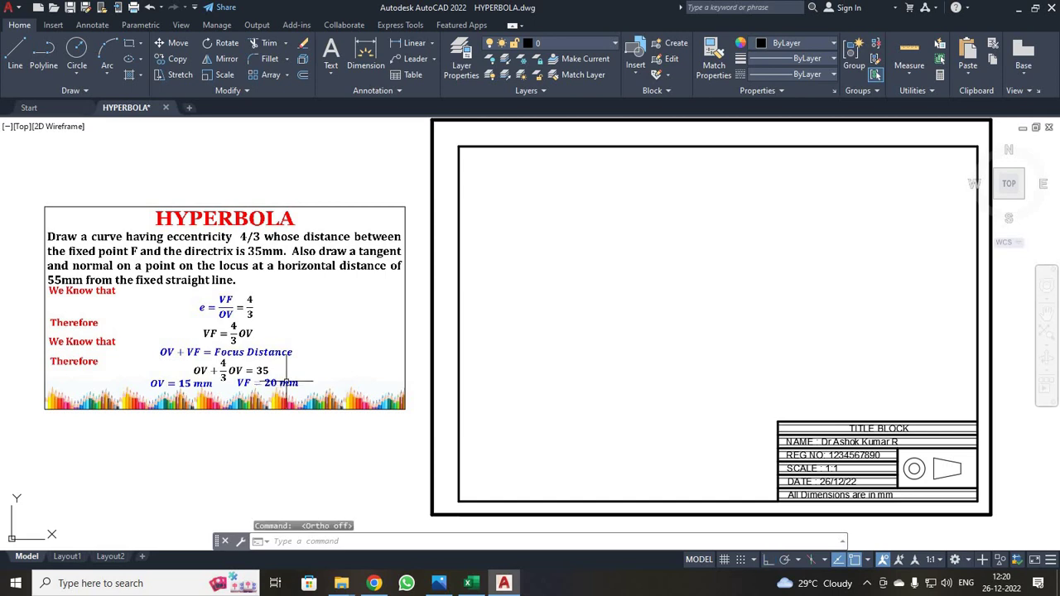
left_click(18, 55)
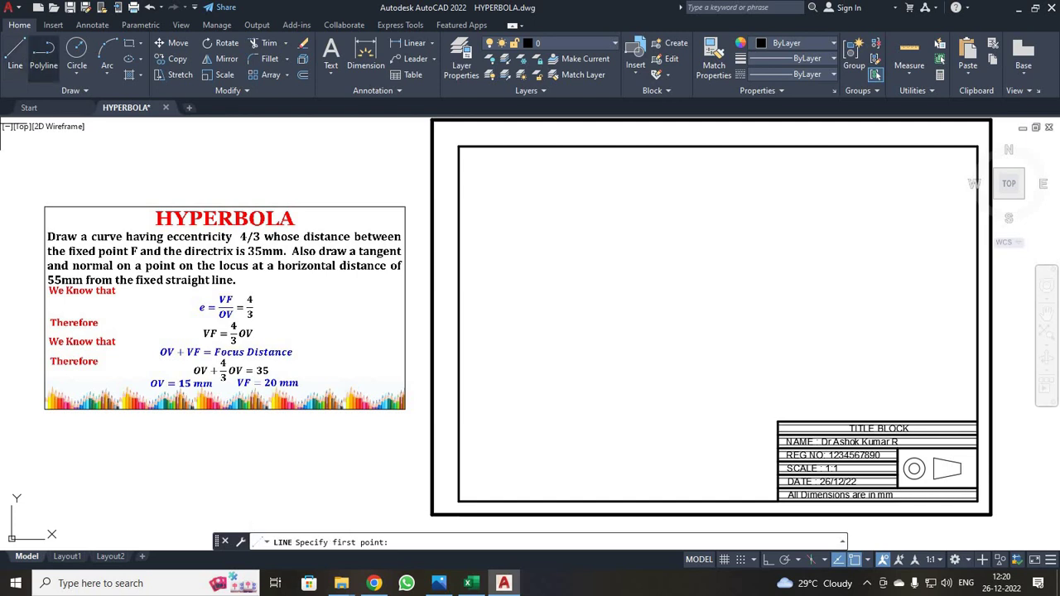
left_click(488, 176)
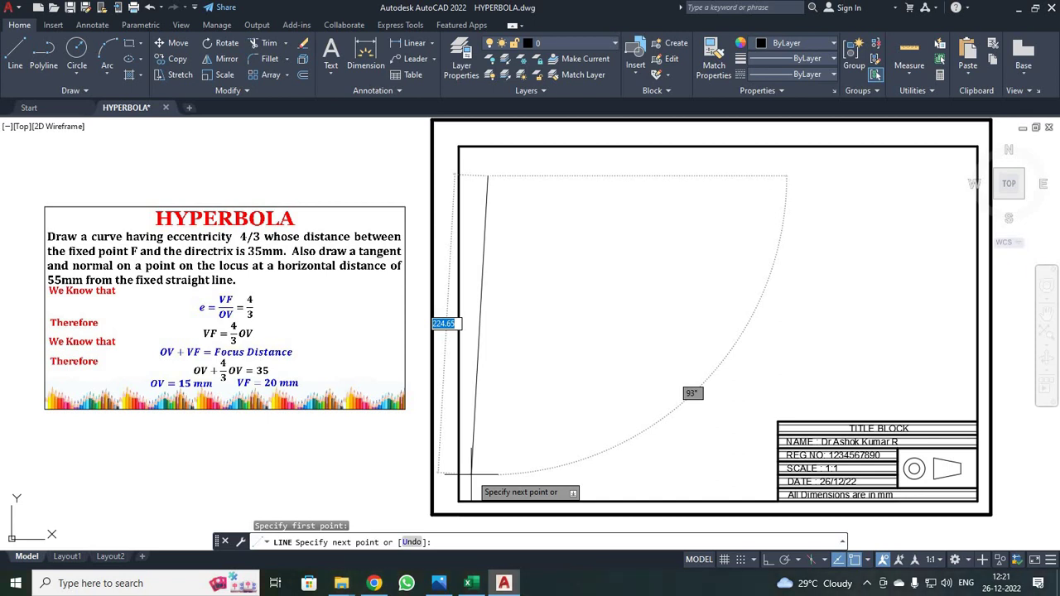
key("F8")
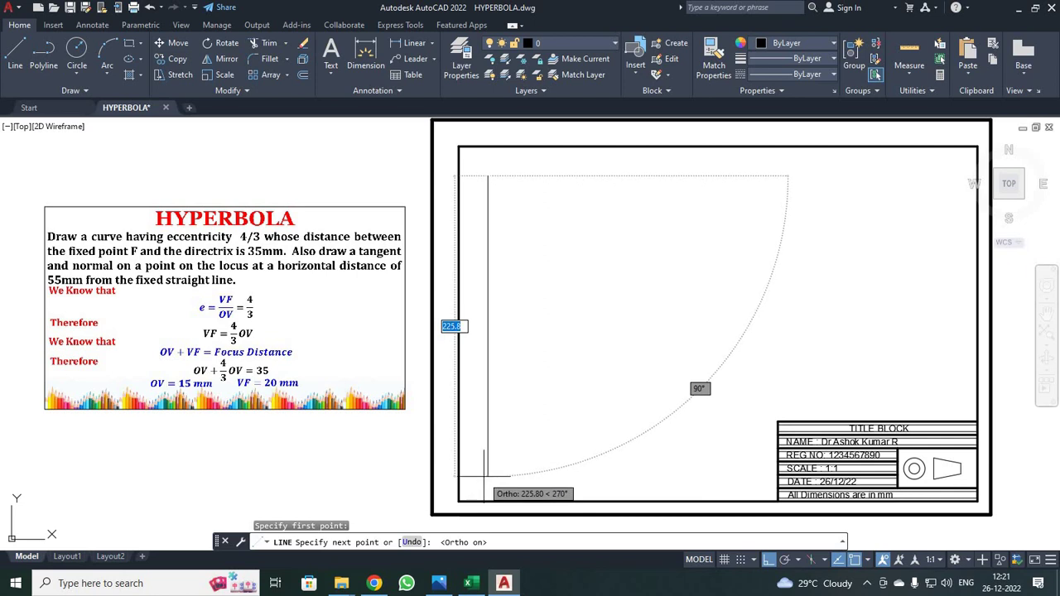
left_click(488, 487)
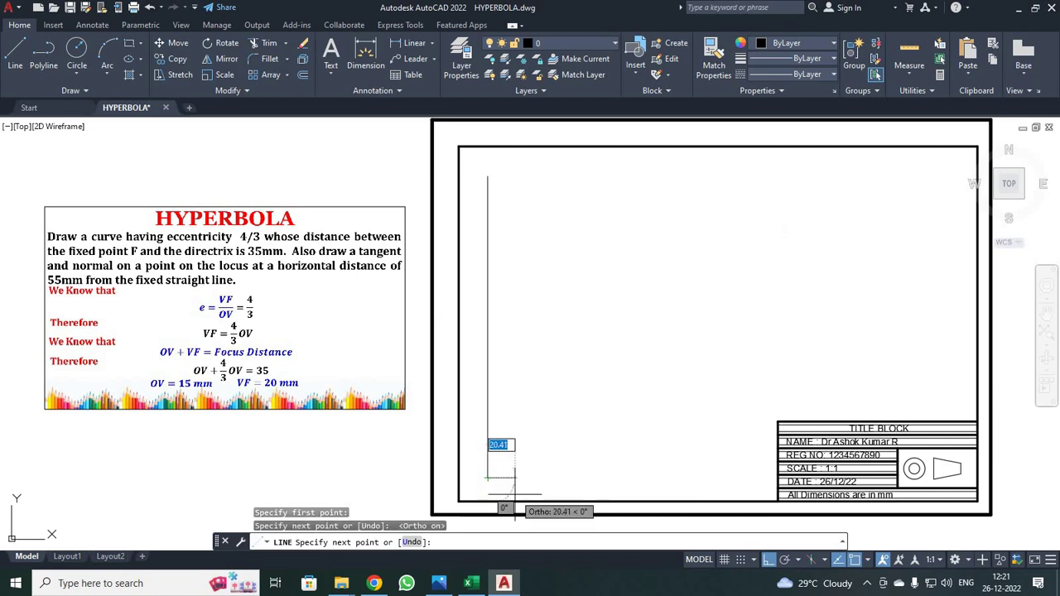
key("Escape")
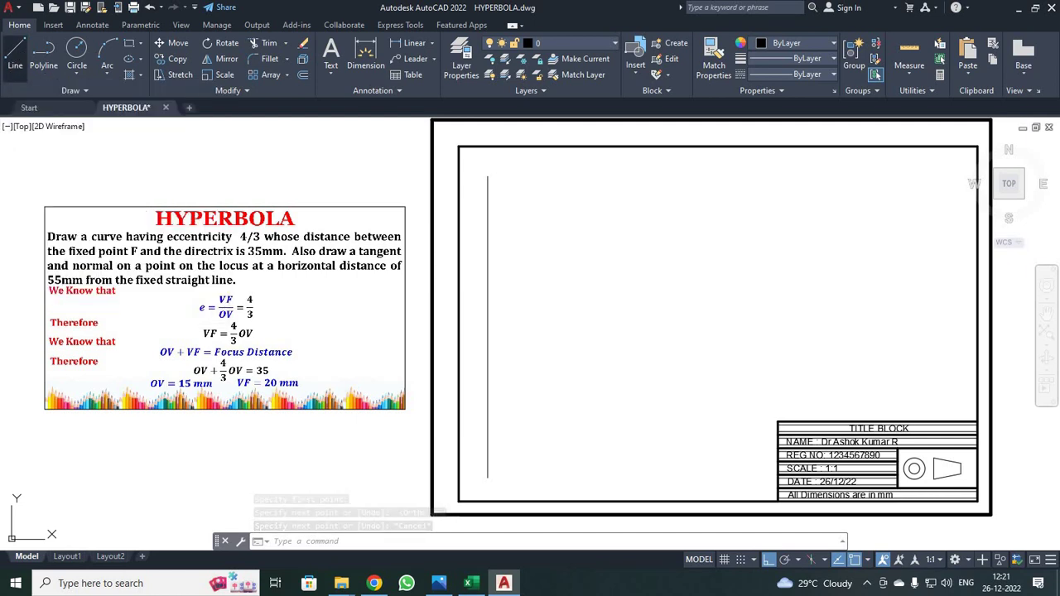
Draw the horizontal axis from the directrix's midpoint to near the right edge of the inner frame
left_click(20, 52)
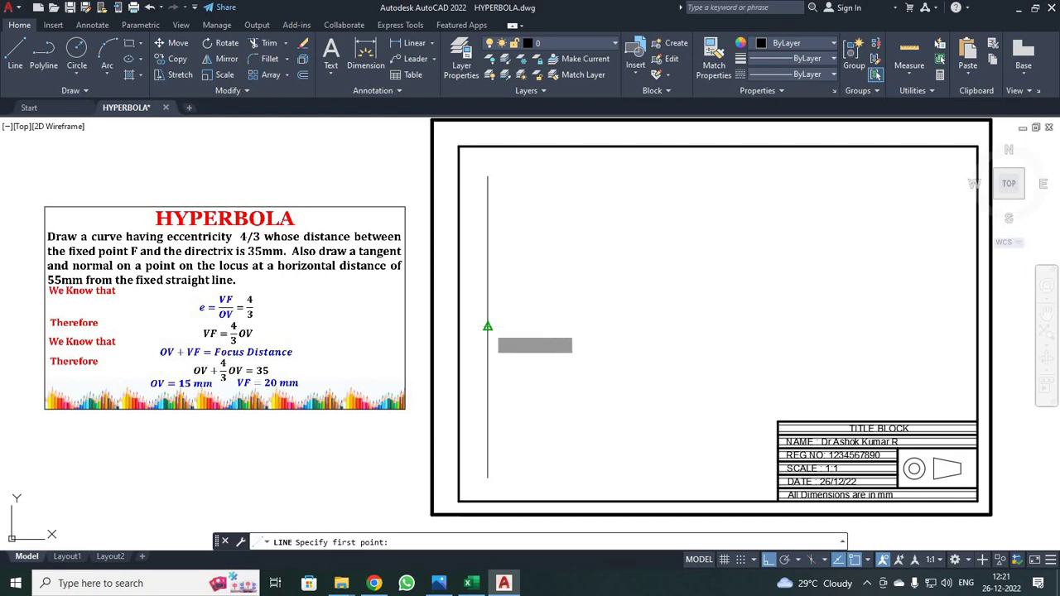
left_click(487, 327)
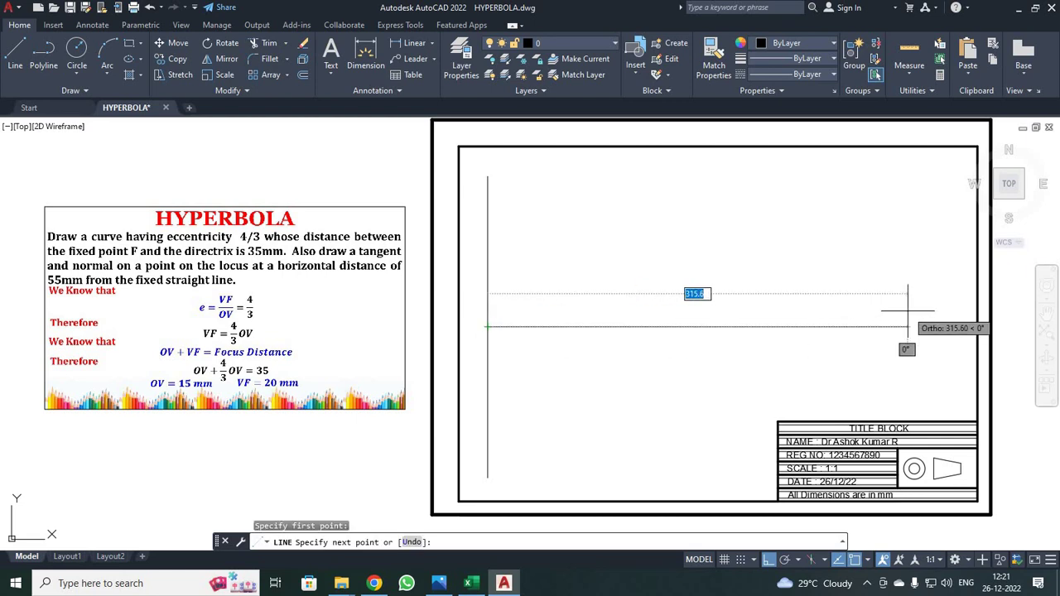
left_click(952, 325)
key("Escape")
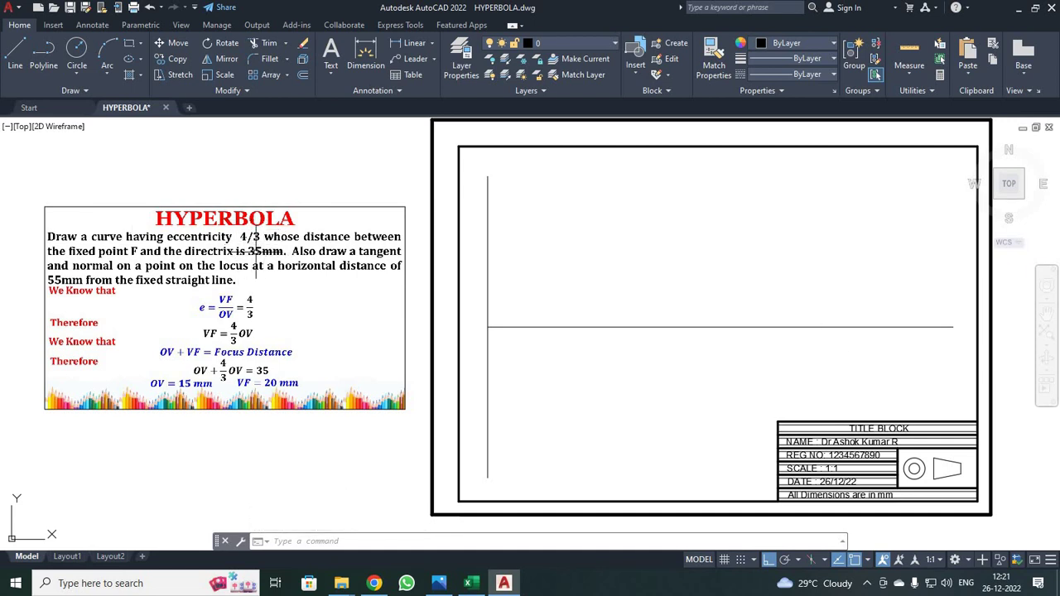
left_click(834, 57)
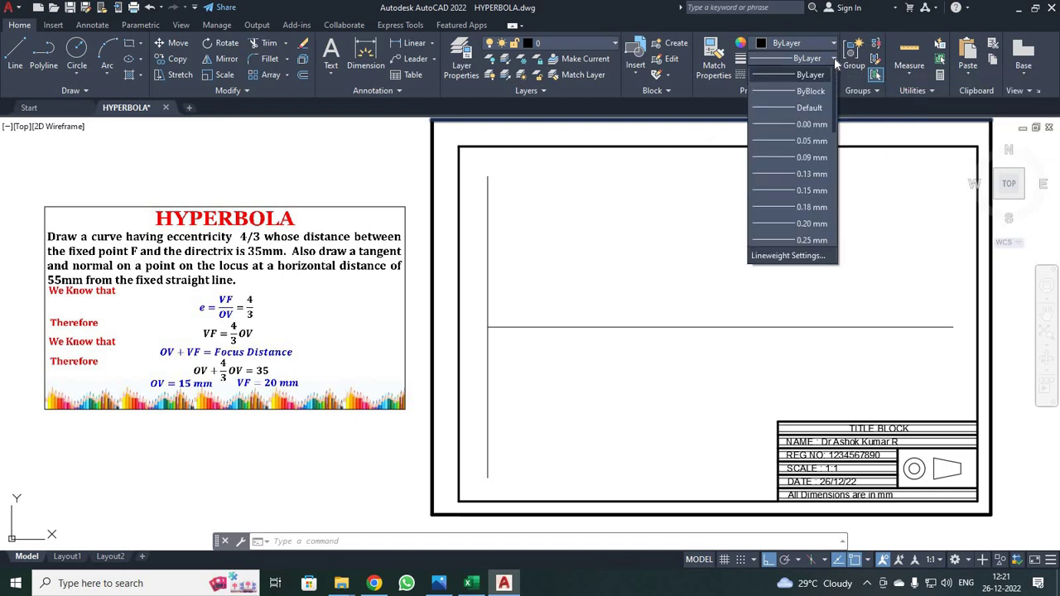
scroll(797, 248, "down", 2)
left_click(797, 262)
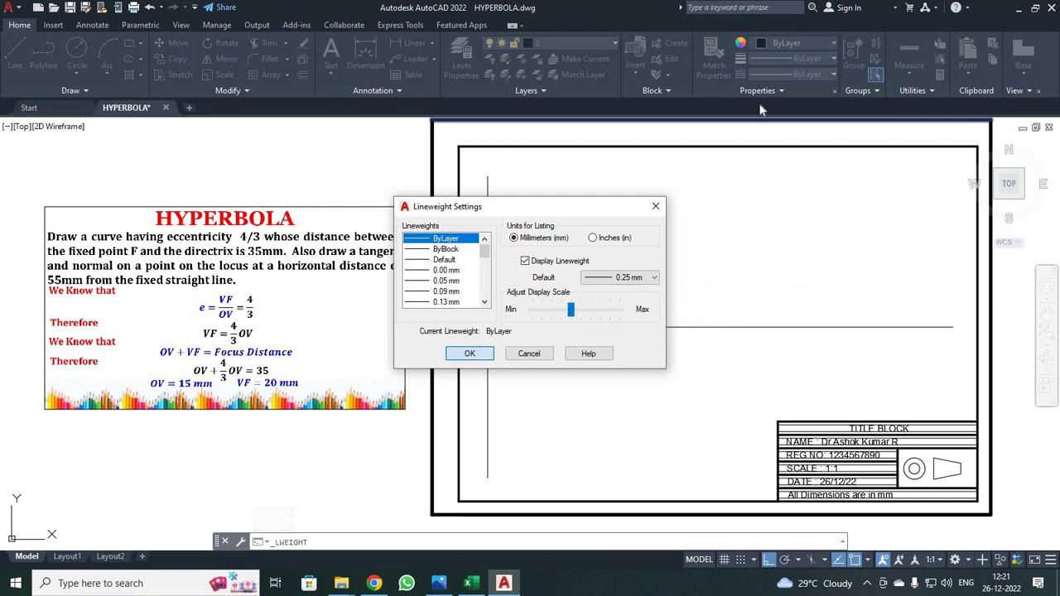
left_click(471, 354)
Draw a 35 mm line with 0.35 mm lineweight along the axis, starting where it meets the directrix
left_click(817, 60)
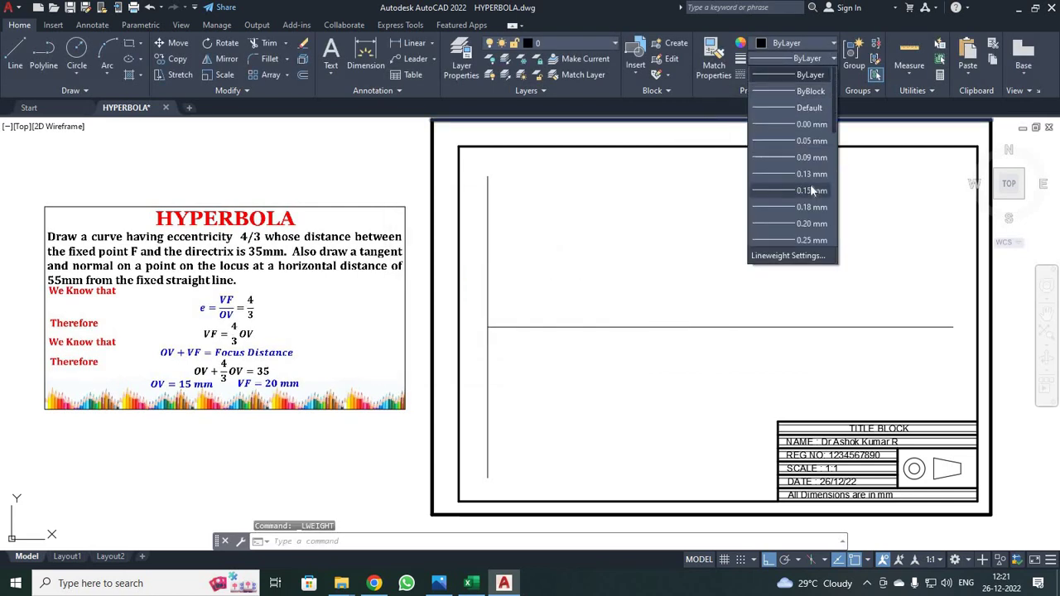
scroll(810, 184, "down", 2)
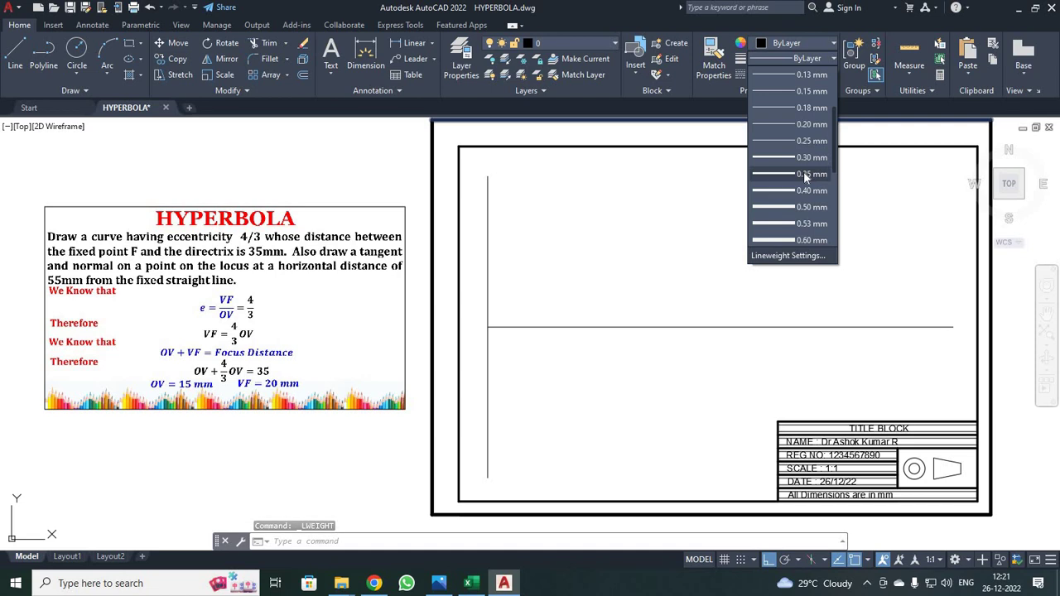
left_click(803, 172)
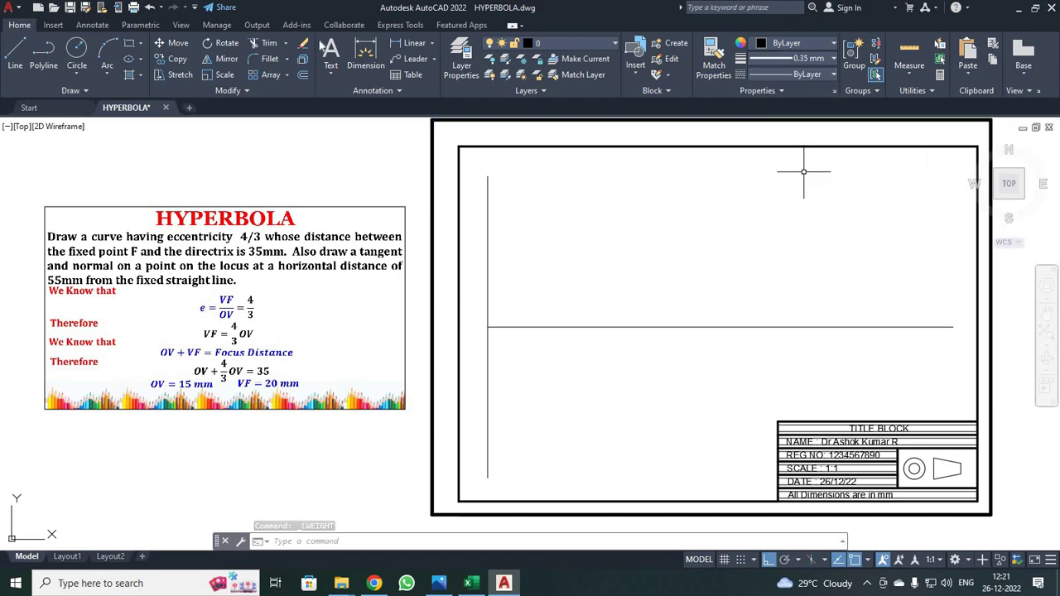
left_click(15, 54)
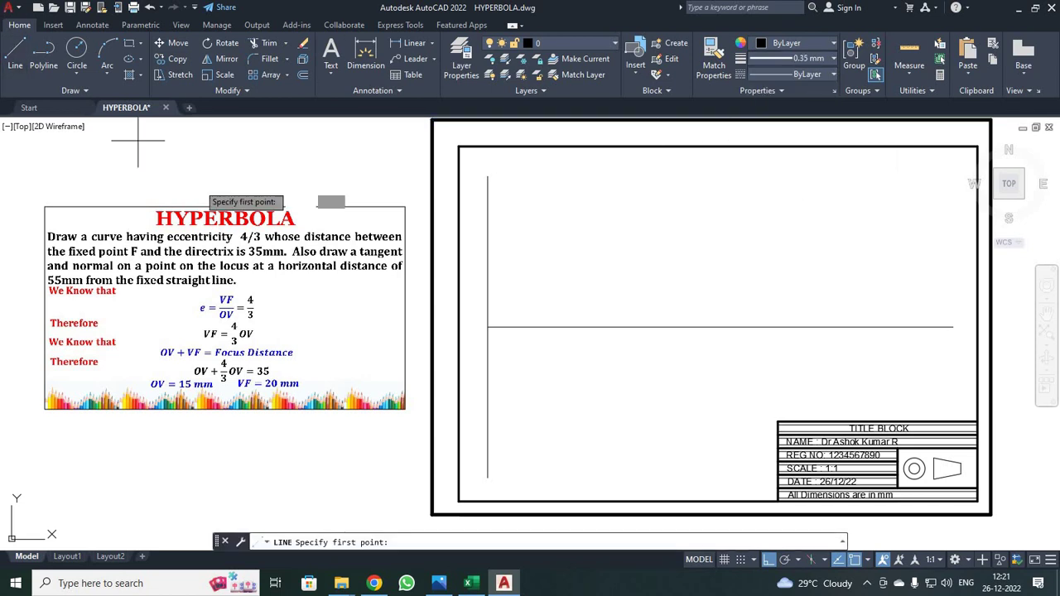
left_click(487, 327)
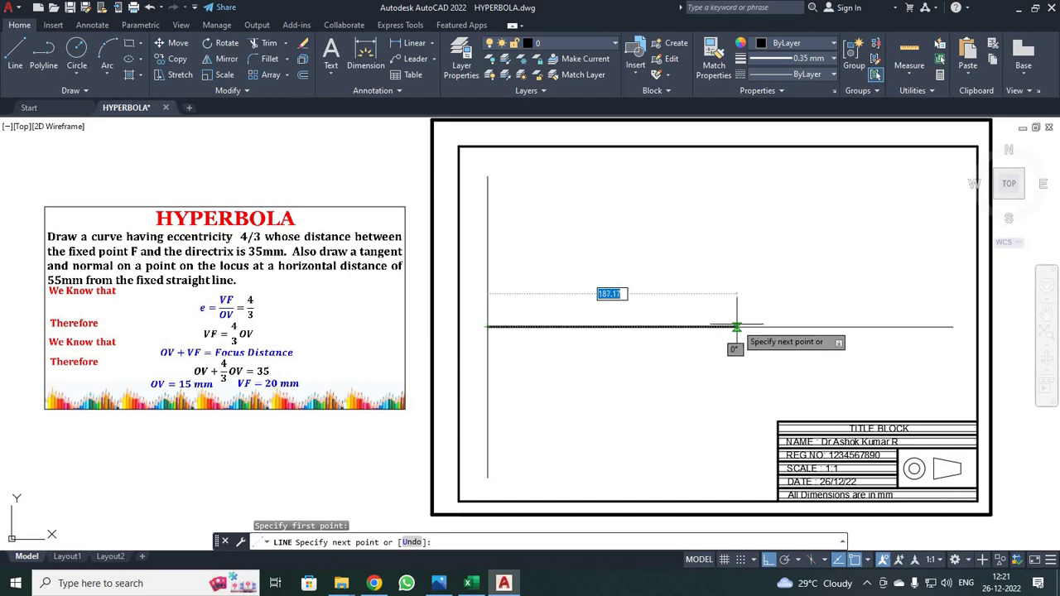
type("35")
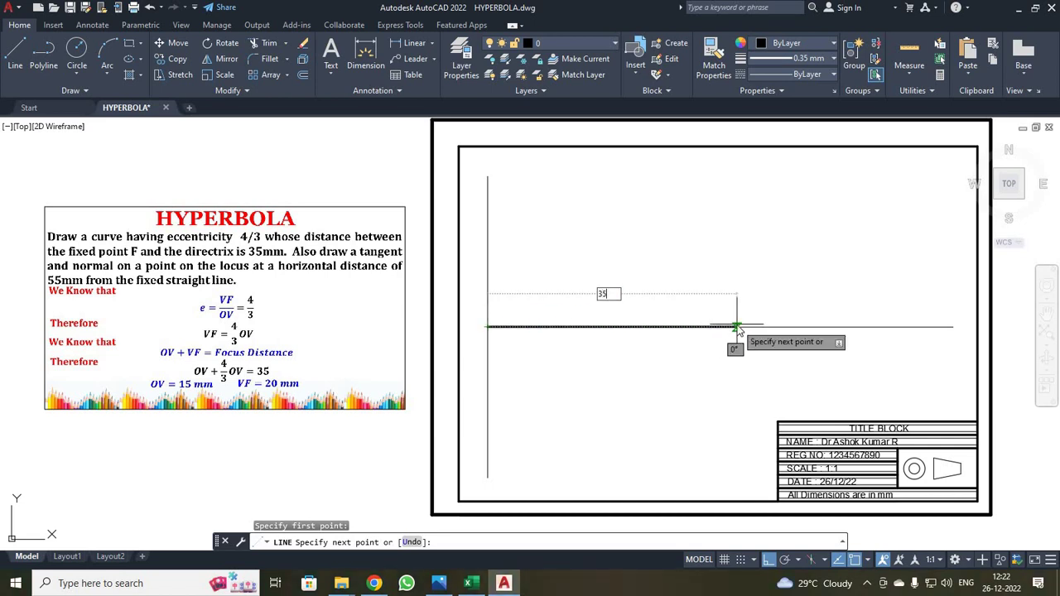
key("Return")
key("Escape")
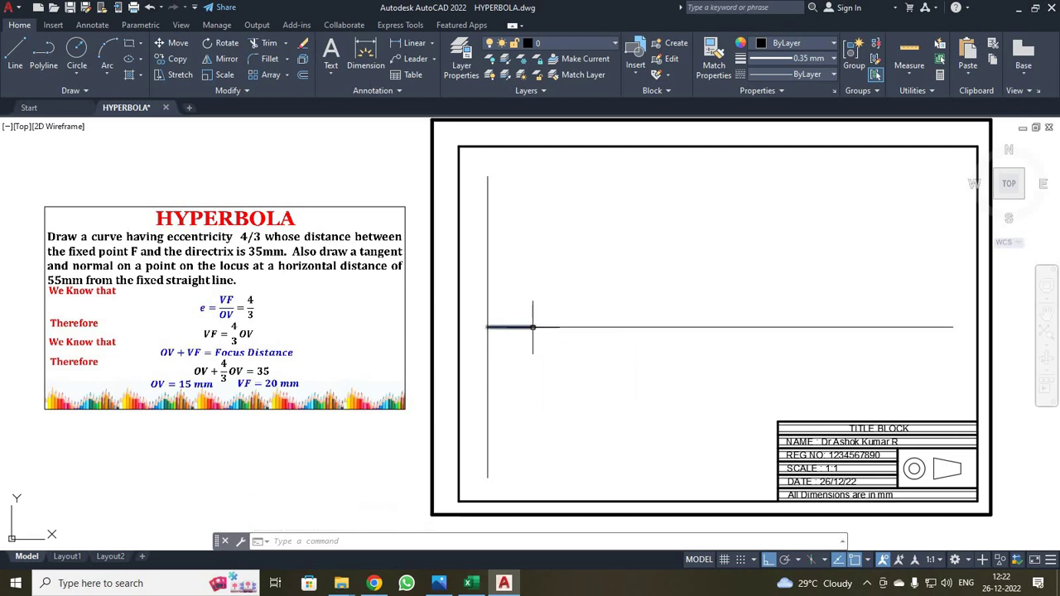
With lineweight ByLayer, draw a line 20 mm back along the axis from the thick line's right end and continue it 20 mm vertically upward
left_click(815, 59)
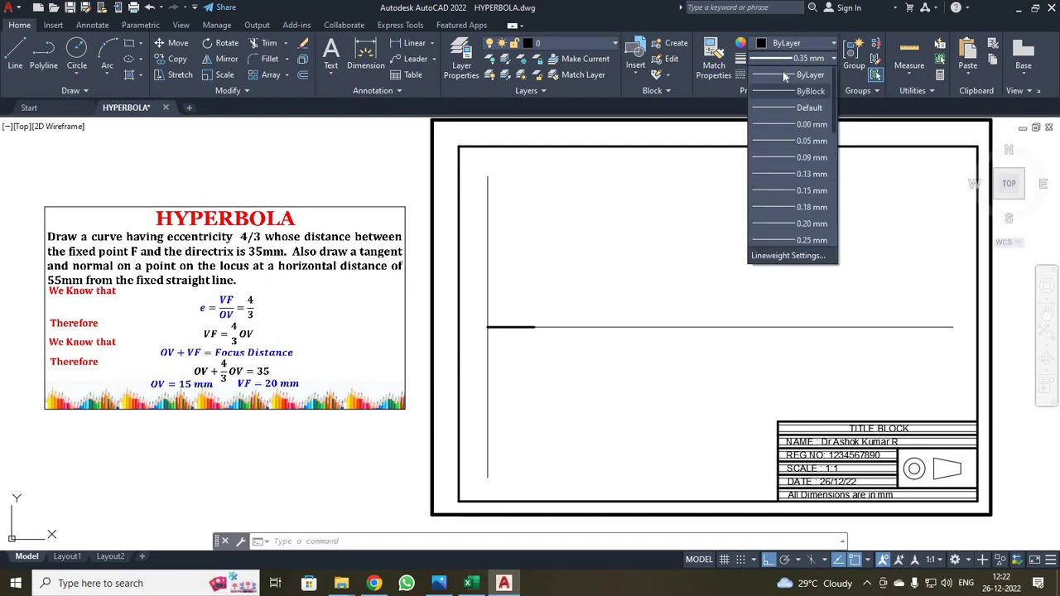
left_click(784, 76)
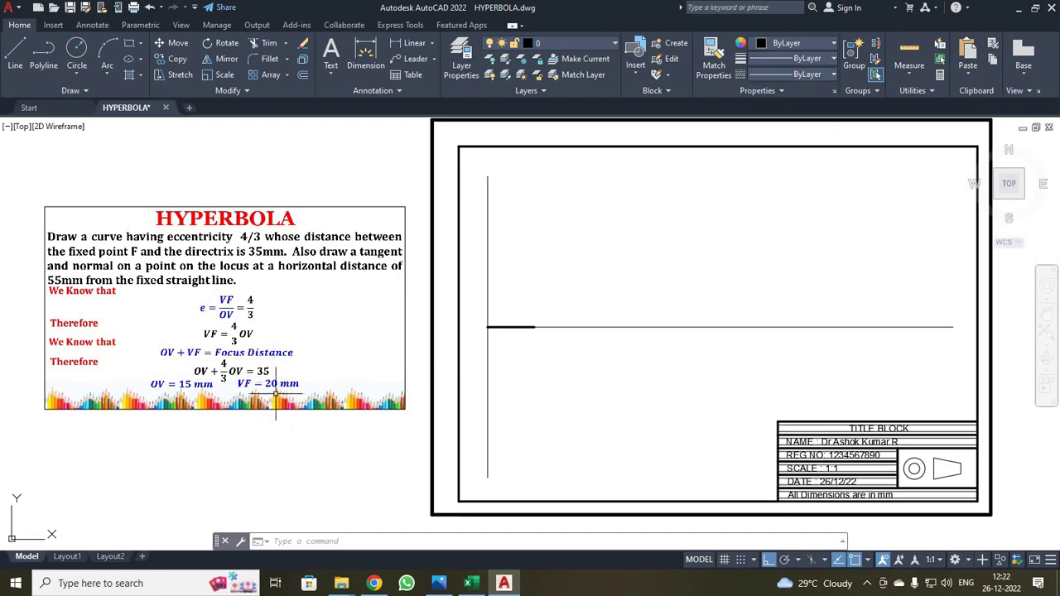
left_click(15, 53)
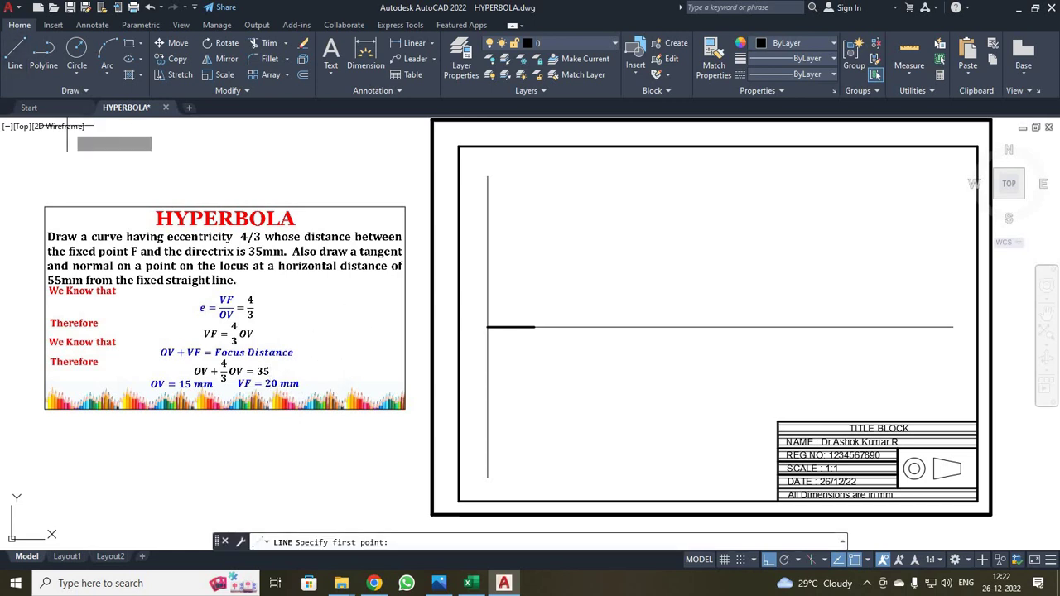
left_click(534, 327)
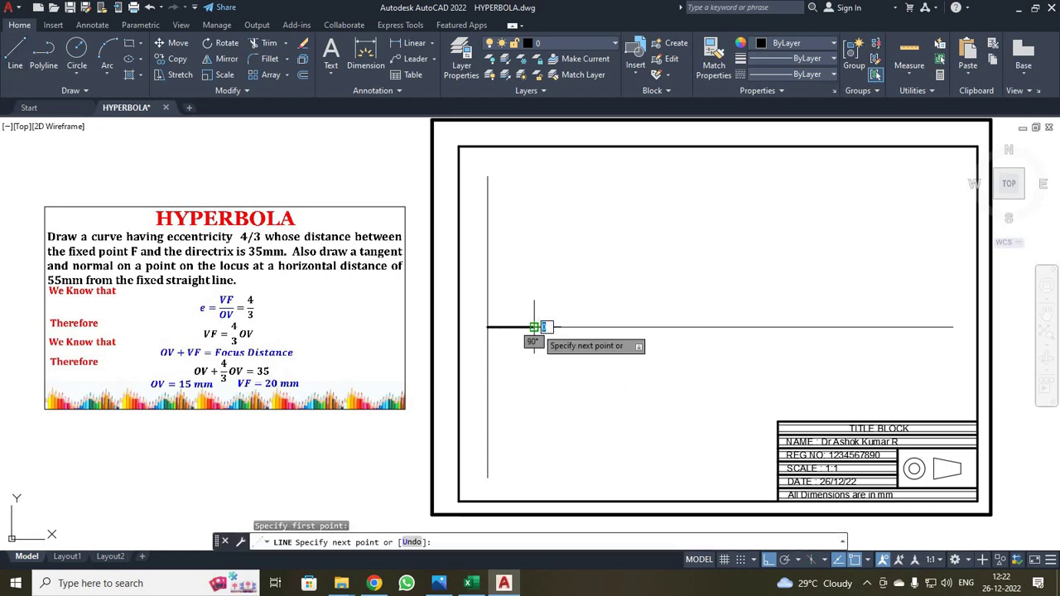
type("20")
key("Return")
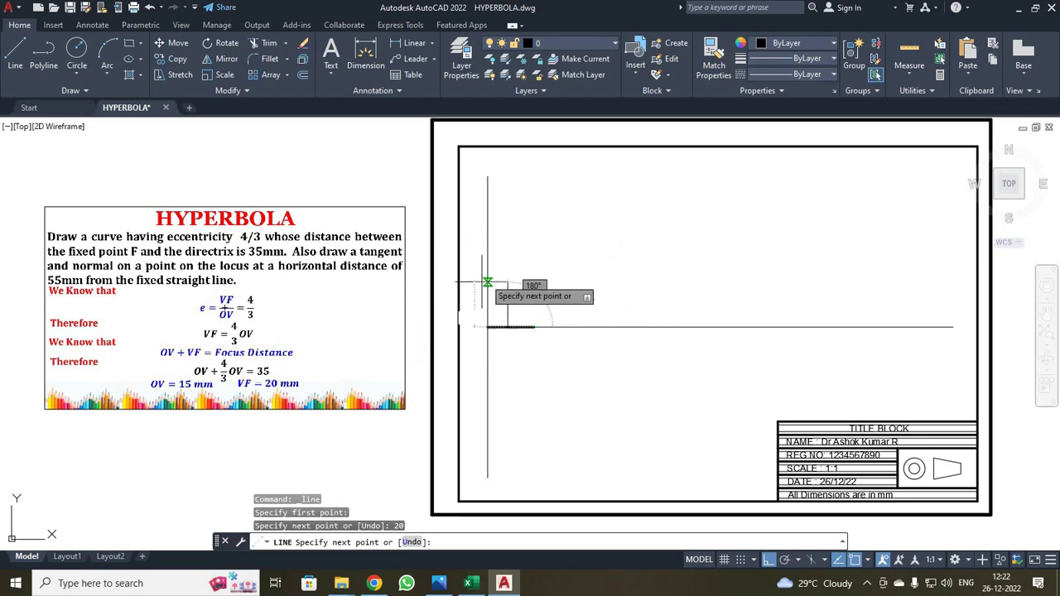
type("20")
key("Return")
key("Escape")
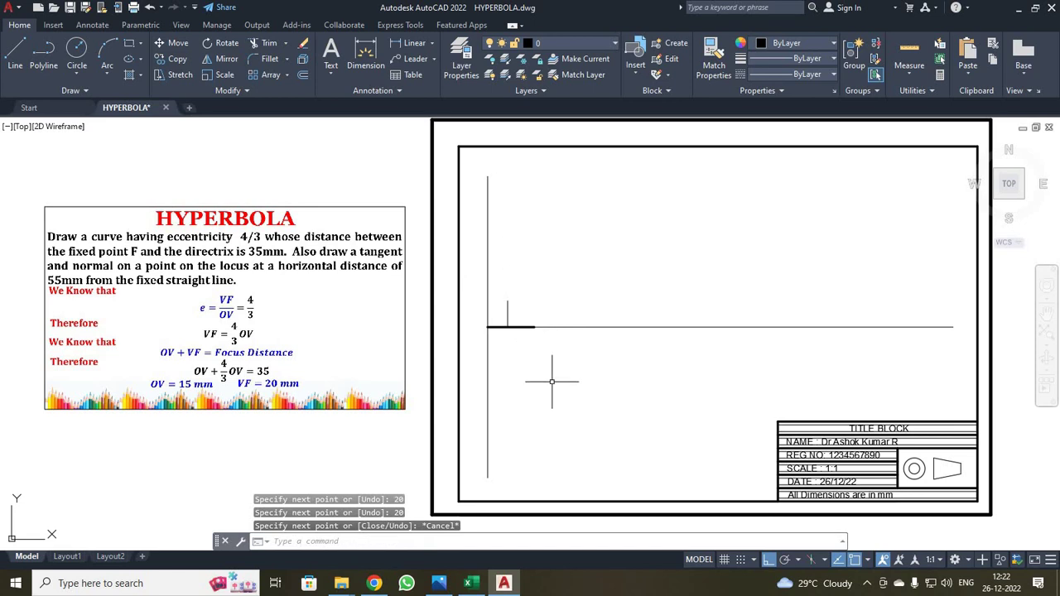
Draw a ray from the directrix and axis intersection through the upper end of the 20 mm vertical line
left_click(86, 91)
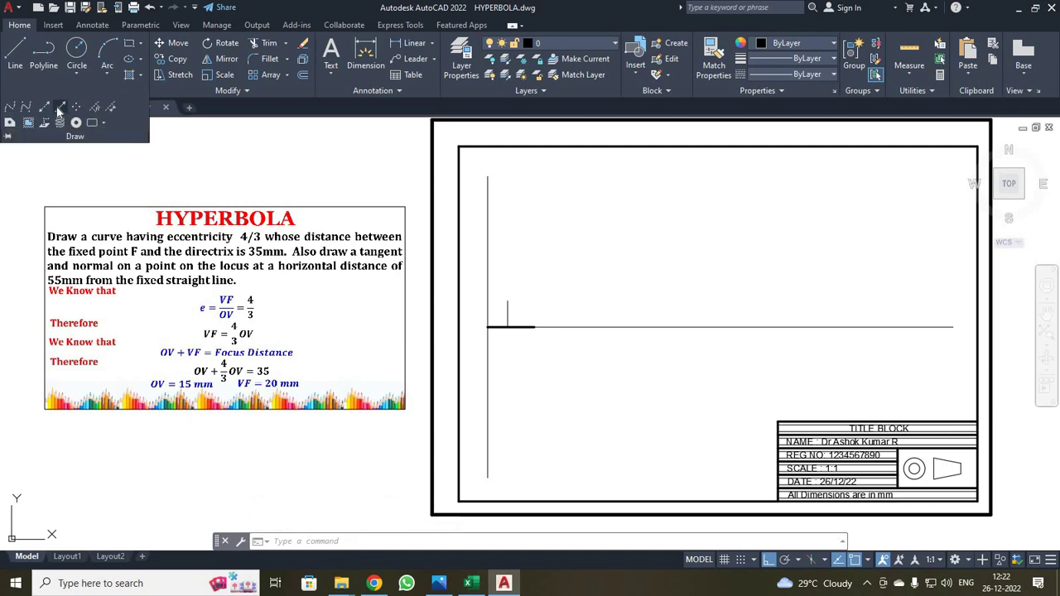
left_click(60, 107)
left_click(488, 327)
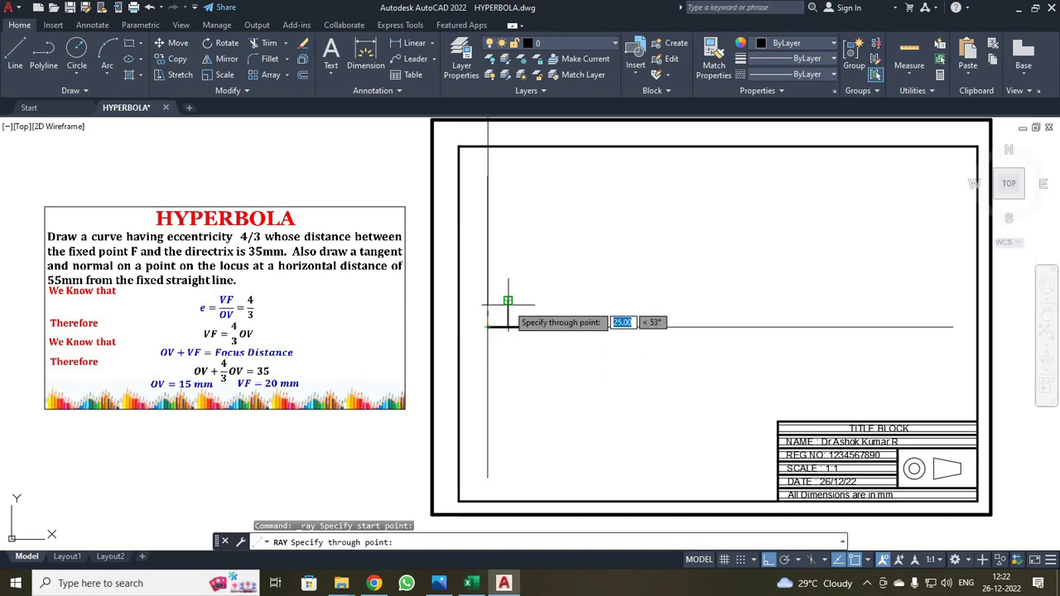
left_click(507, 301)
key("Escape")
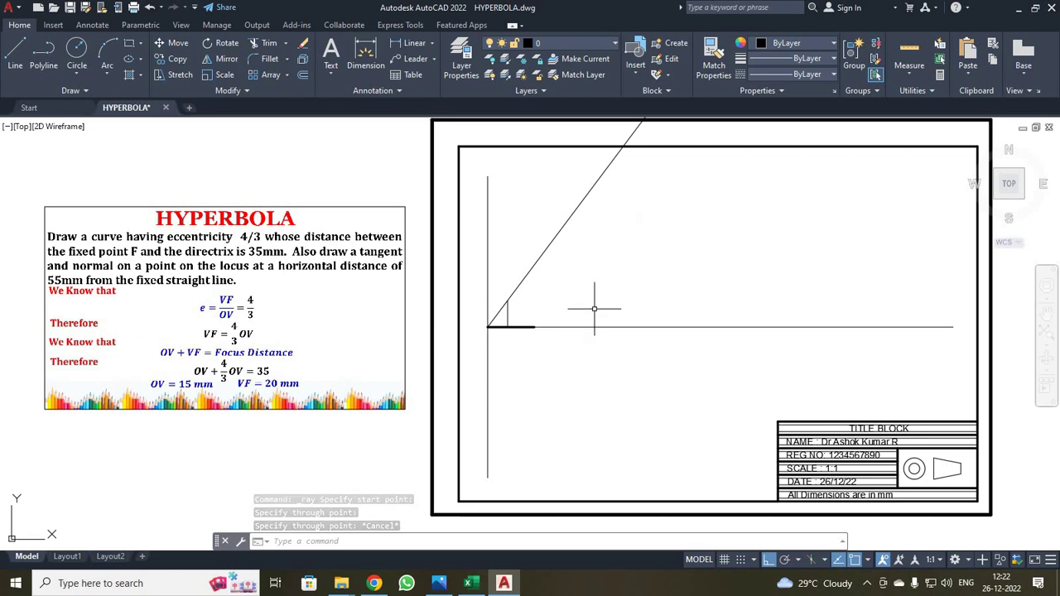
Trim the inclined ray back to the upper edge of the inner frame, removing both portions beyond it
scroll(594, 308, "down", 2)
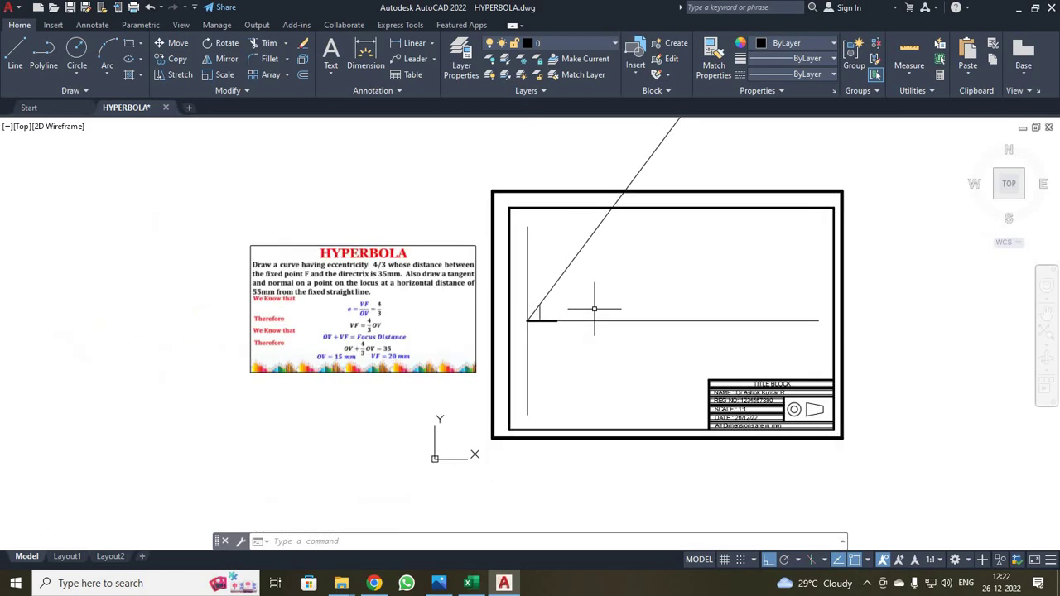
left_click(264, 43)
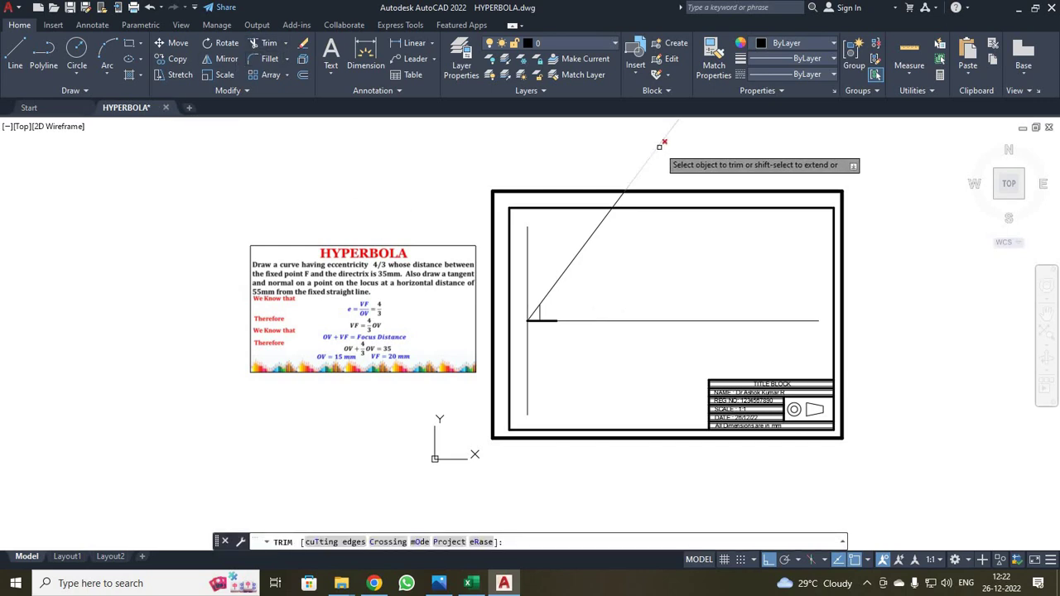
left_click(658, 146)
left_click(622, 199)
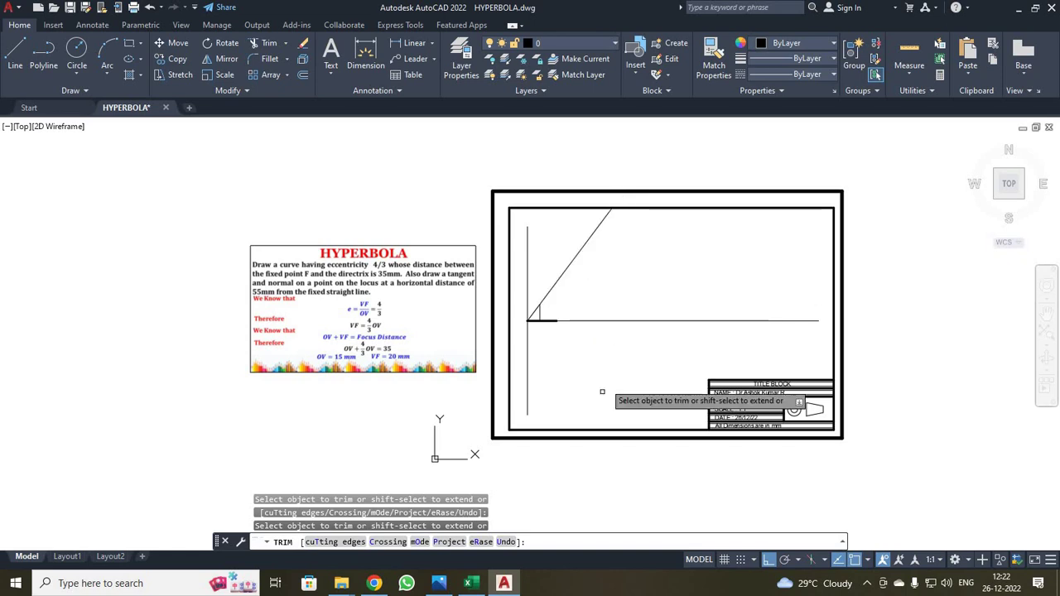
key("Escape")
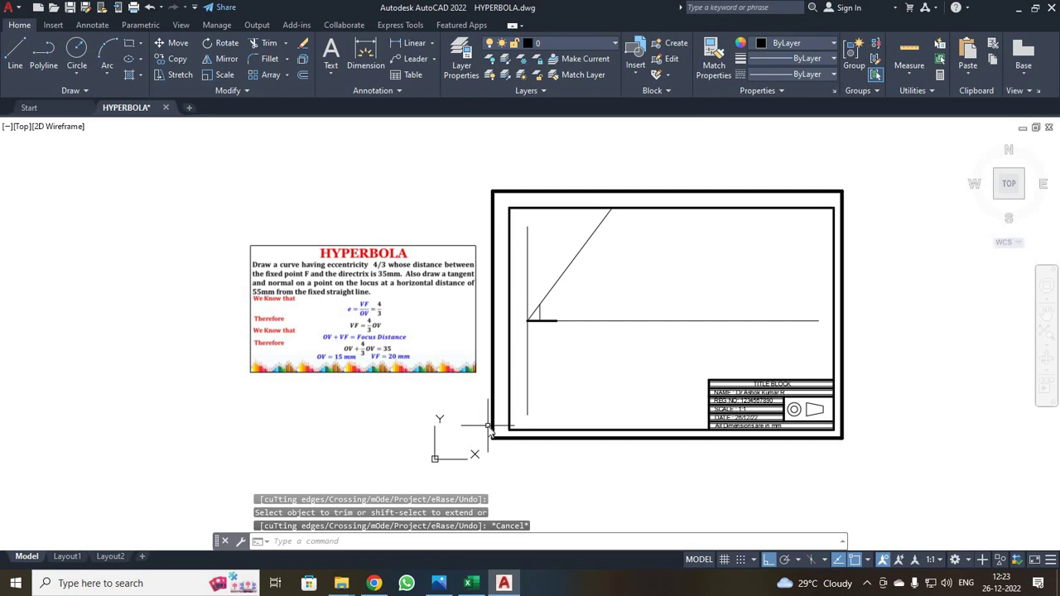
Offset the short vertical line repeatedly by 10 mm along the axis away from the directrix, making eight evenly spaced copies
key("Return")
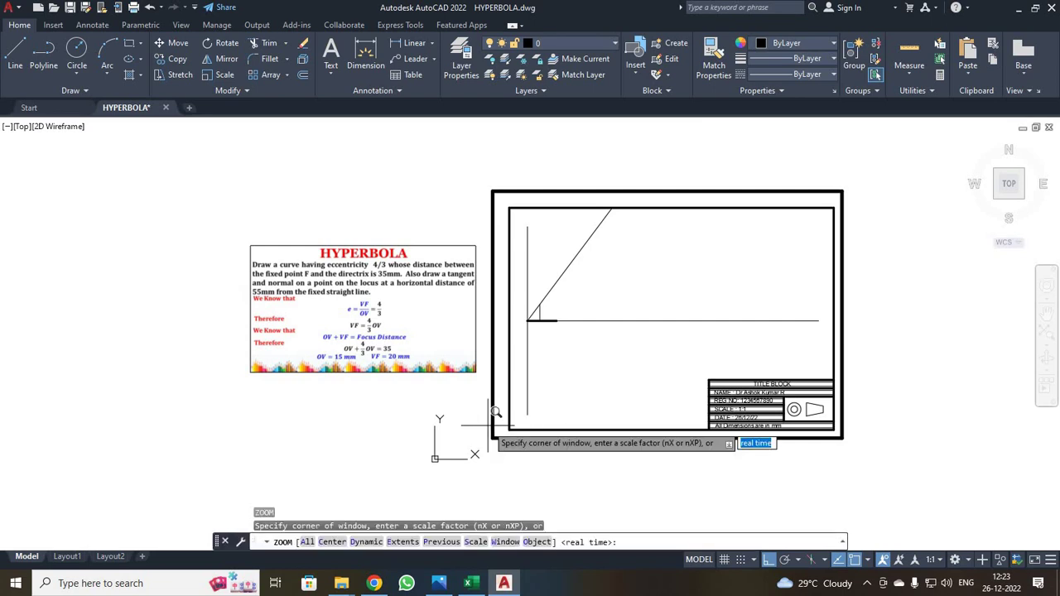
type("A")
key("Return")
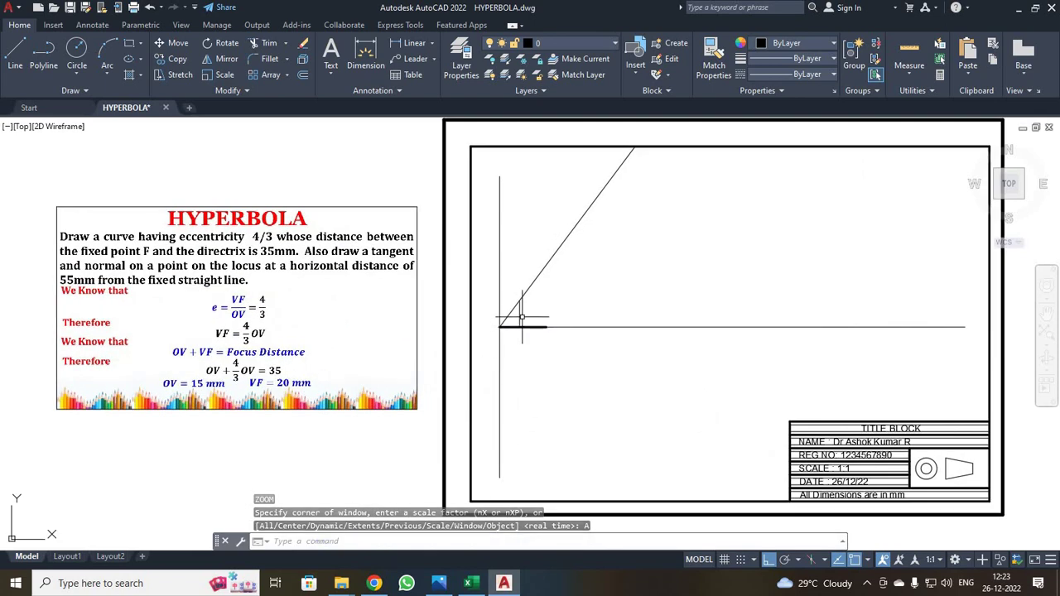
left_click(365, 542)
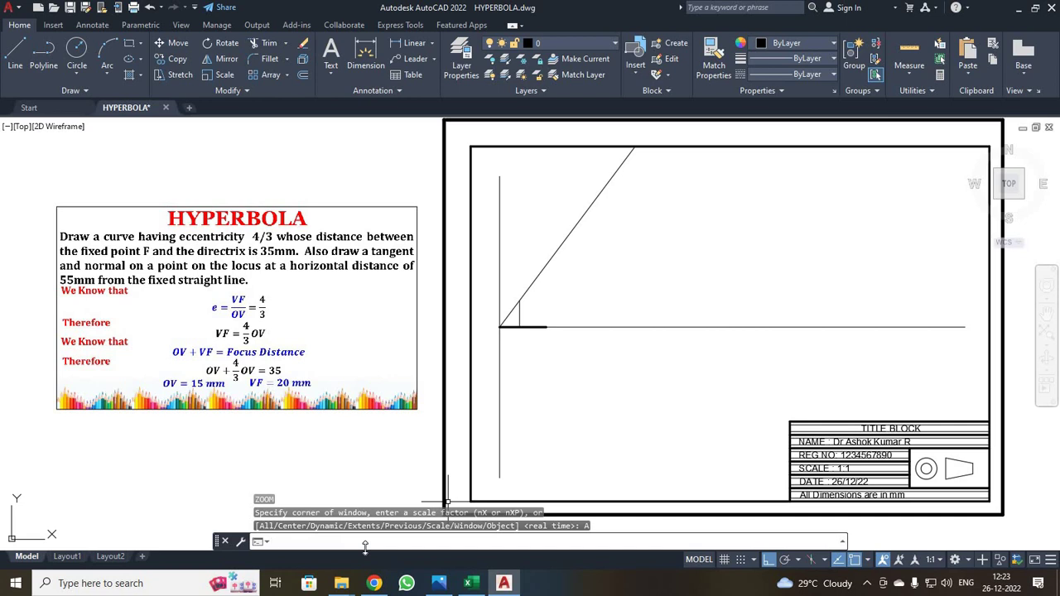
type("o")
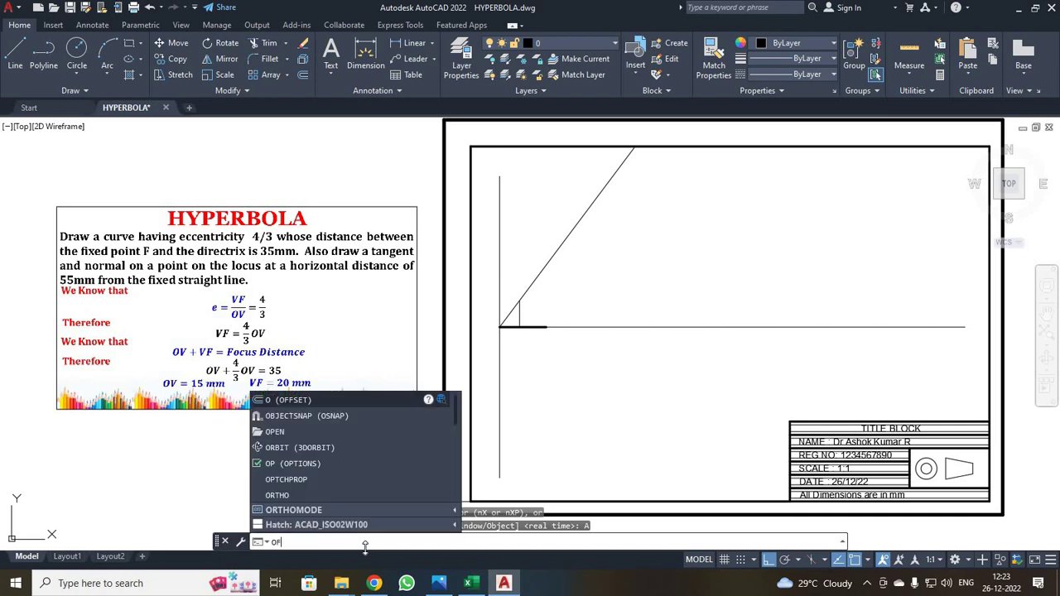
type("ffset")
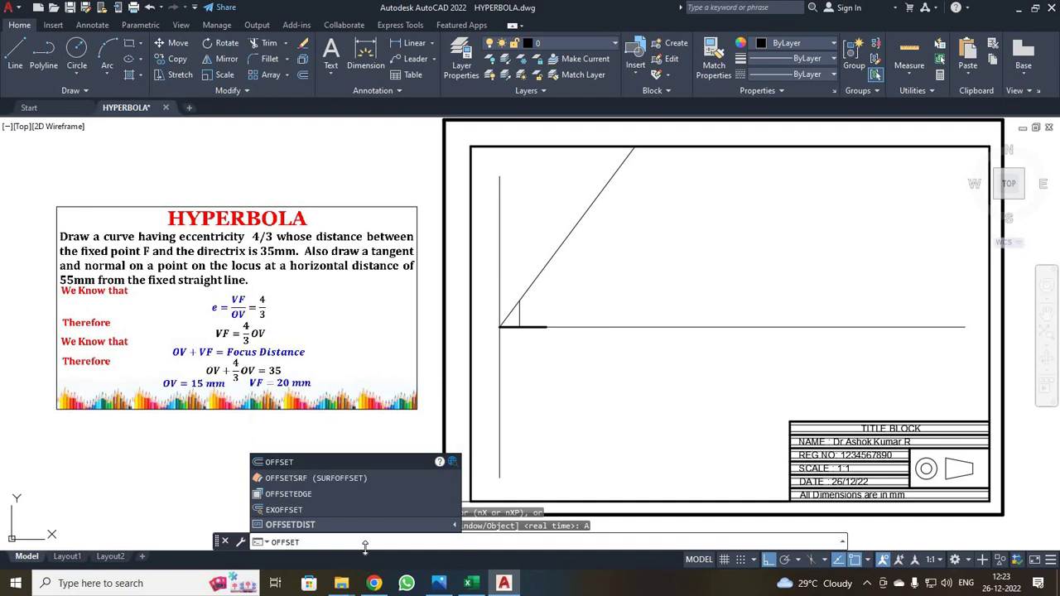
key("Return")
type("10")
key("Return")
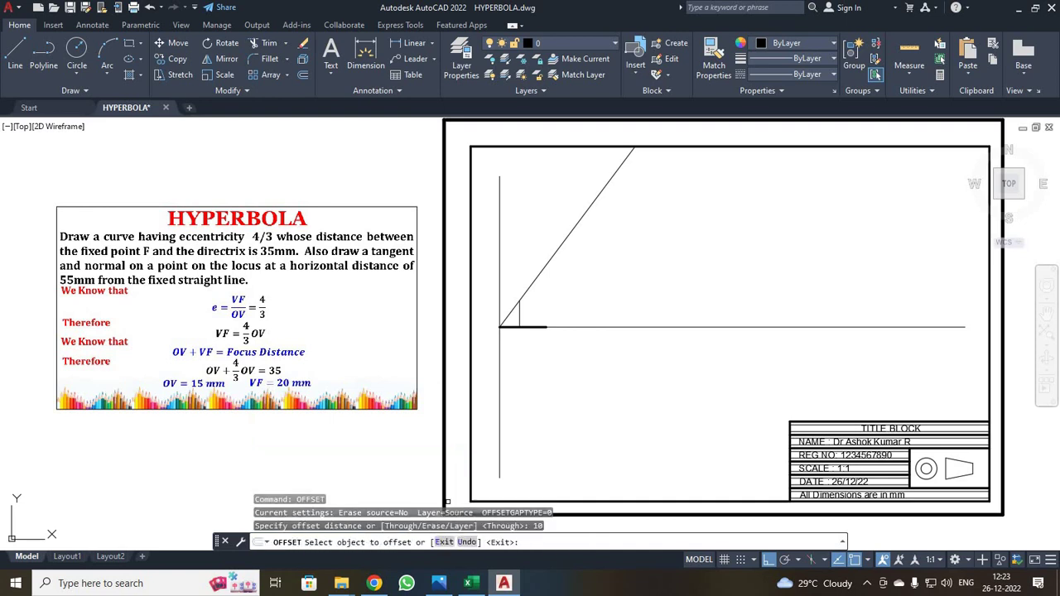
left_click(519, 313)
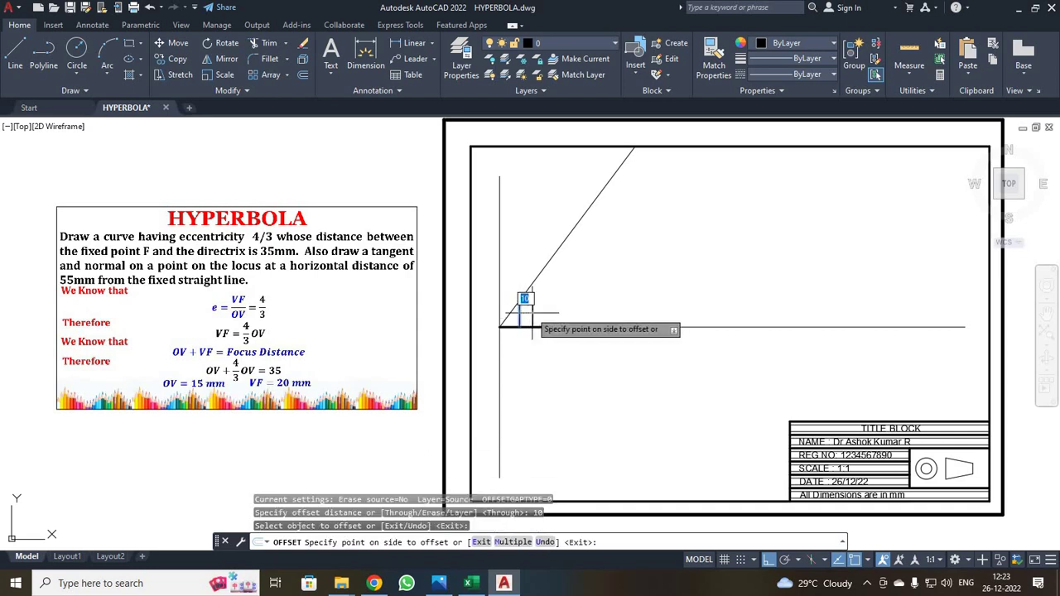
left_click(536, 314)
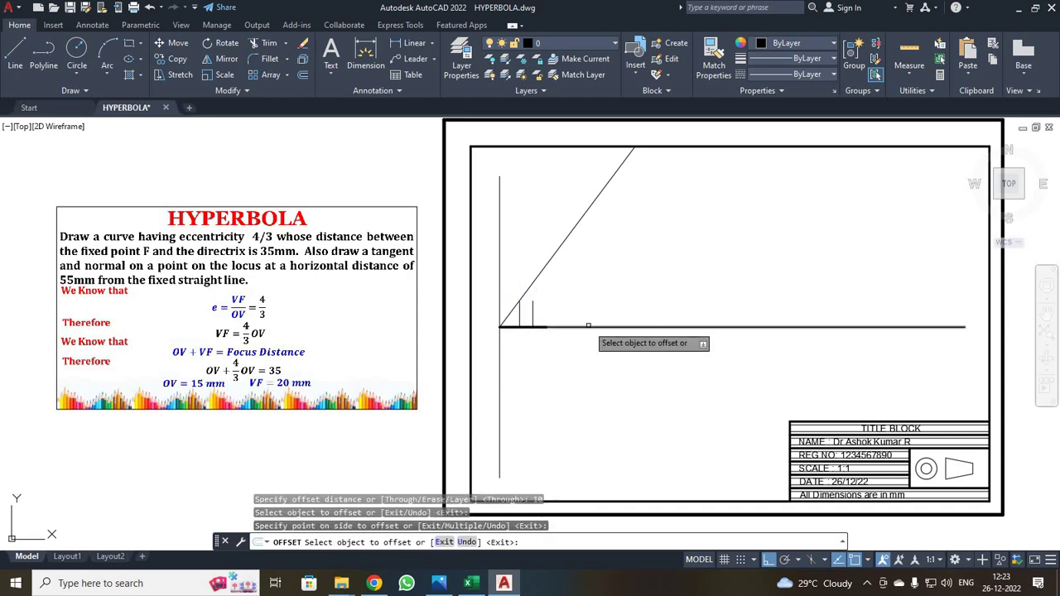
left_click(532, 317)
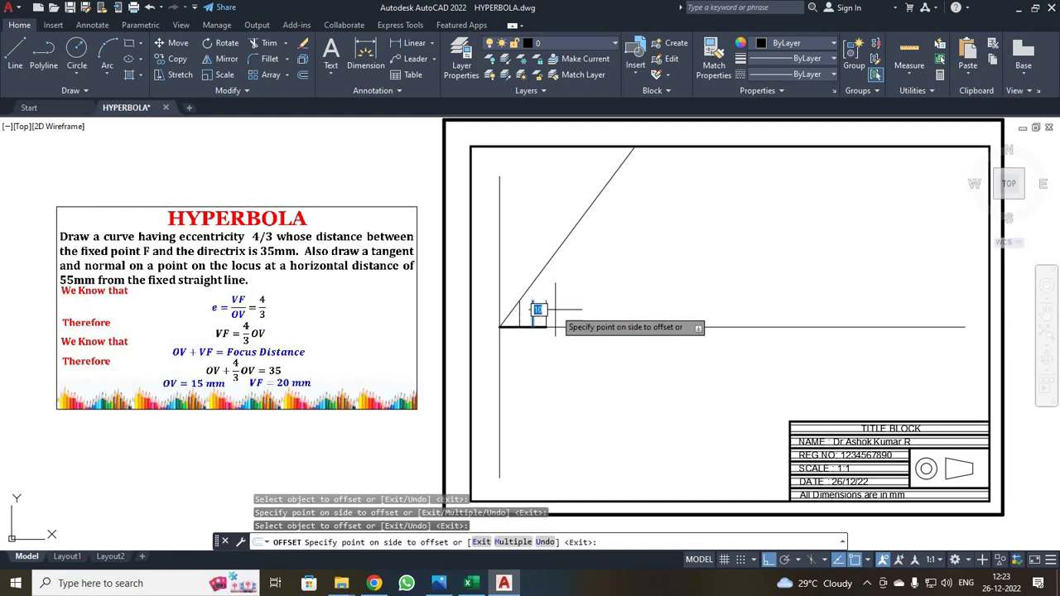
left_click(538, 309)
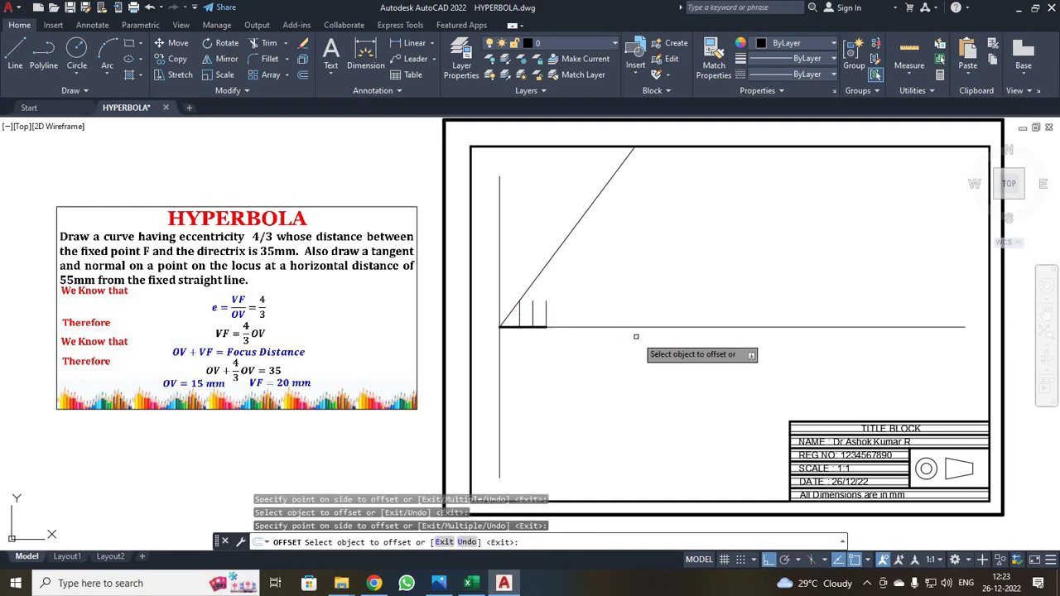
left_click(545, 312)
left_click(558, 313)
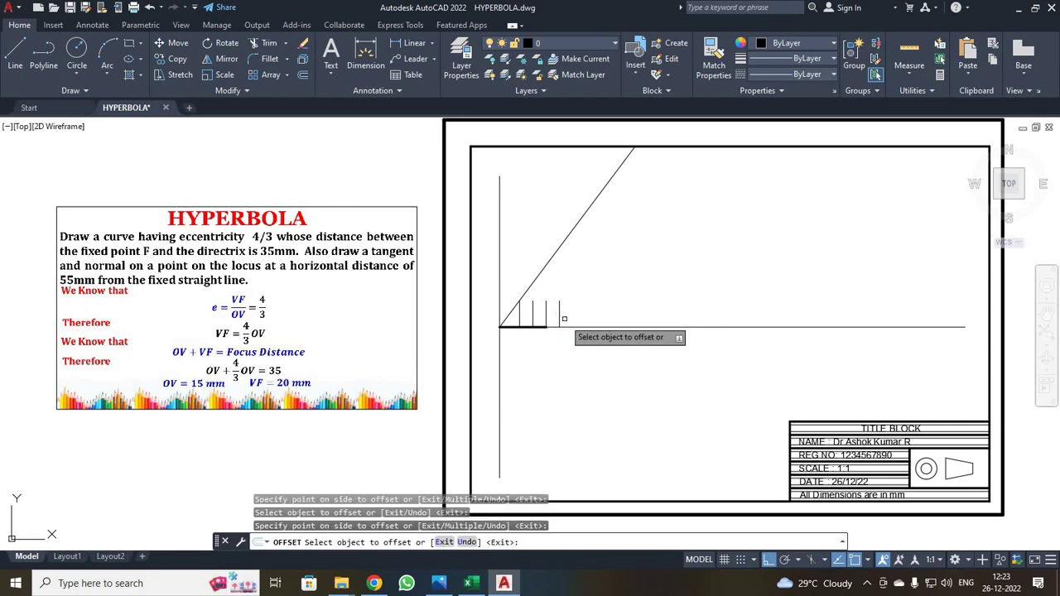
left_click(558, 312)
left_click(579, 313)
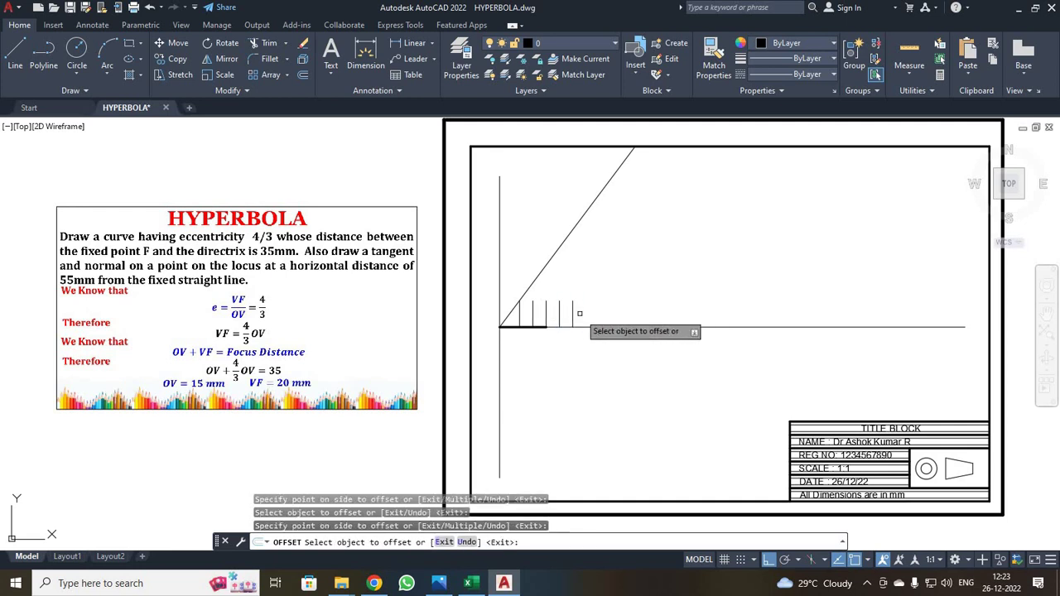
left_click(573, 313)
left_click(592, 319)
left_click(586, 313)
left_click(596, 313)
left_click(600, 313)
left_click(613, 313)
left_click(613, 313)
left_click(633, 322)
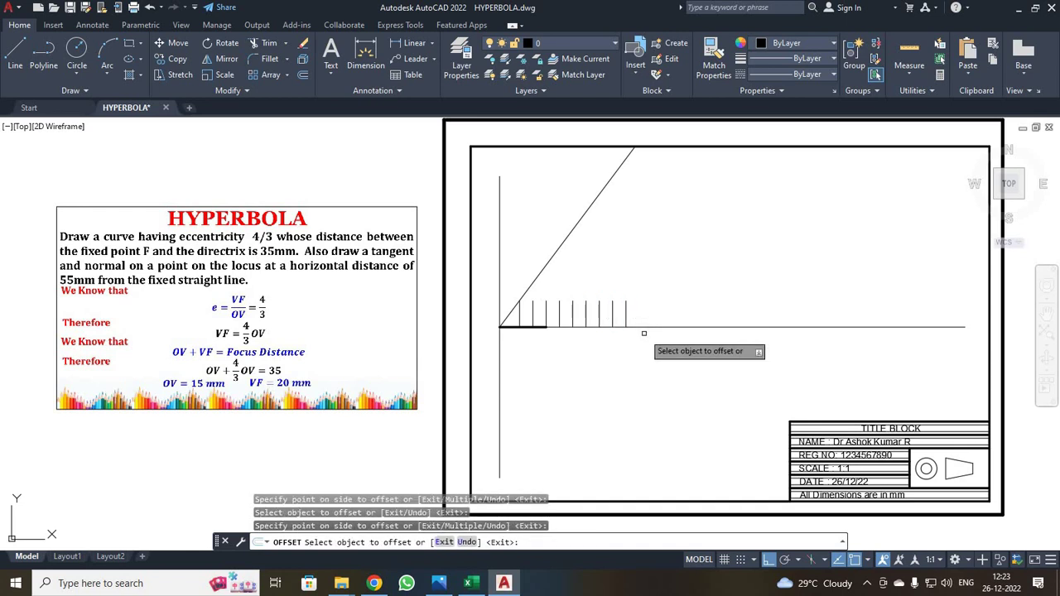
key("Escape")
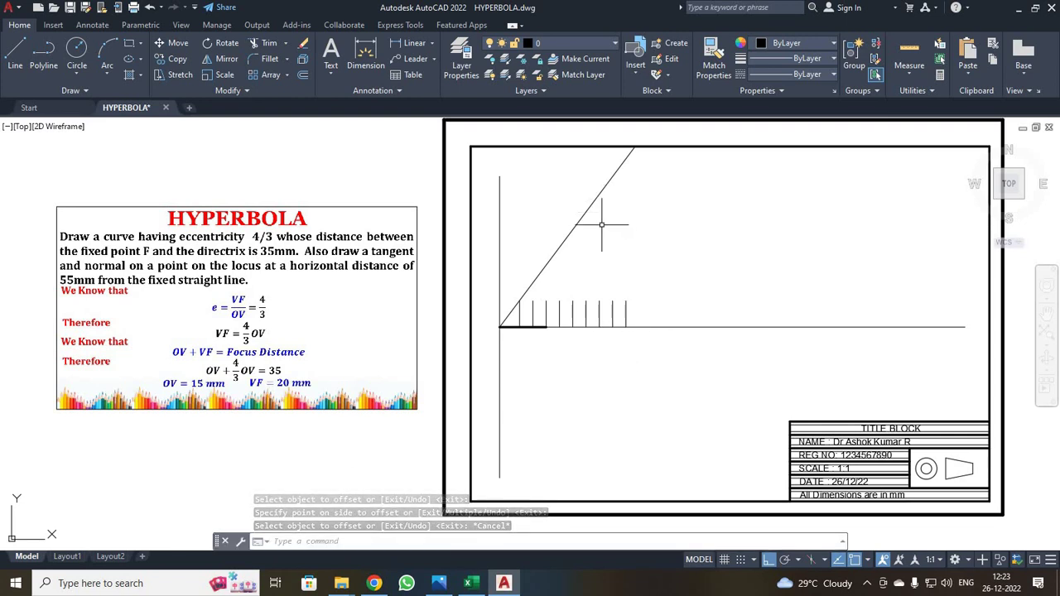
Extend the eight offset vertical lines upward to meet the inclined line
type("EX")
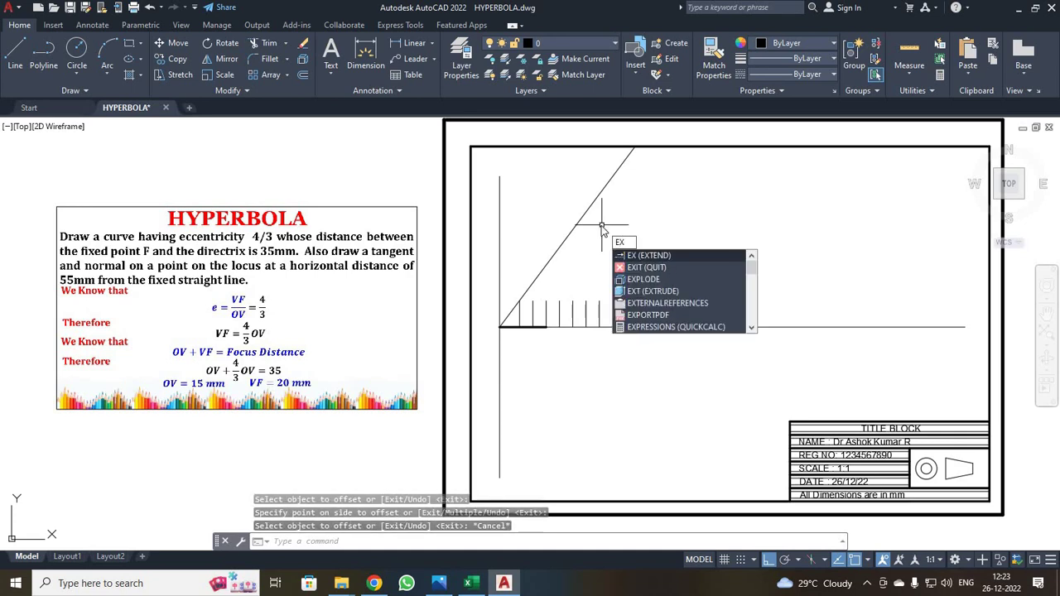
key("Return")
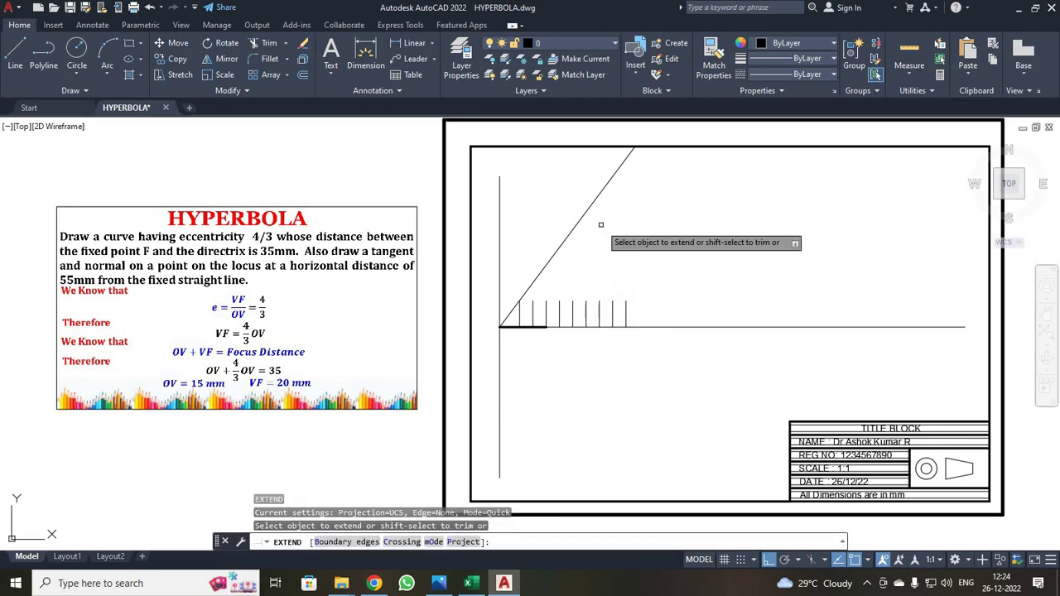
left_click(628, 309)
left_click(612, 309)
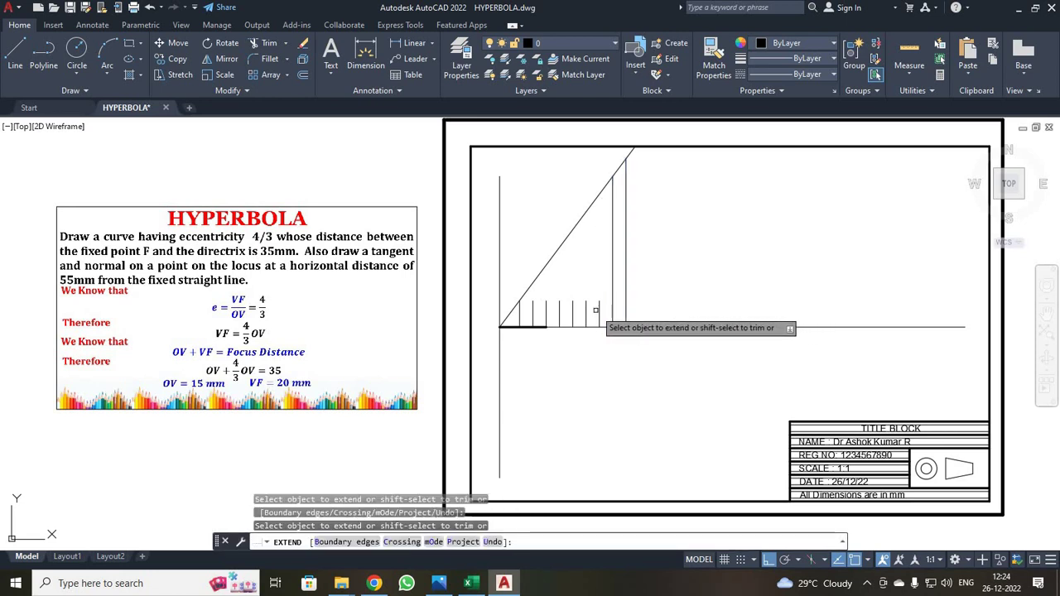
left_click(599, 311)
left_click(586, 311)
left_click(571, 310)
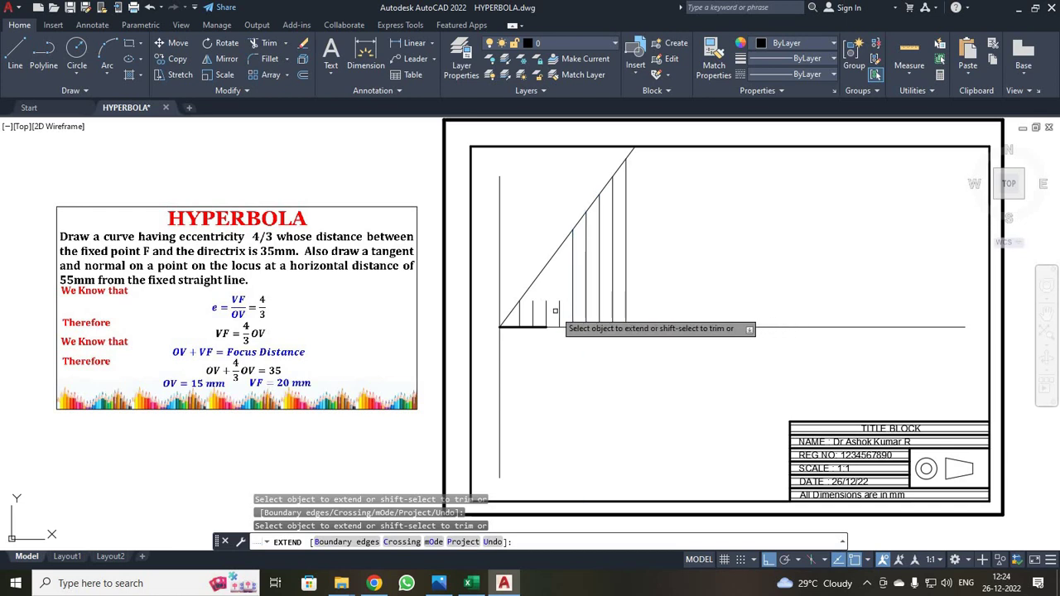
left_click(559, 311)
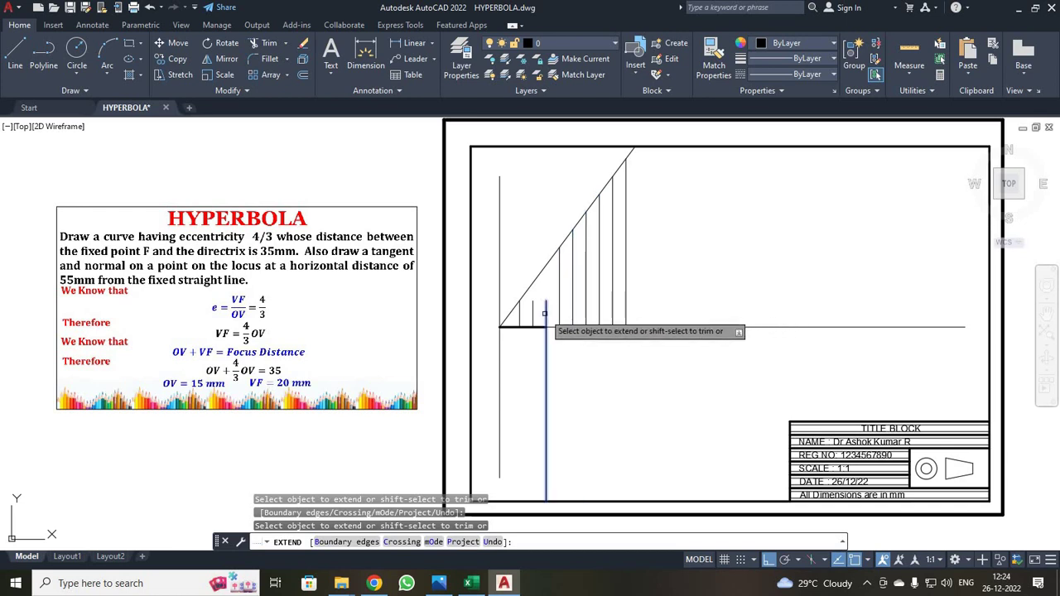
left_click(546, 311)
left_click(531, 310)
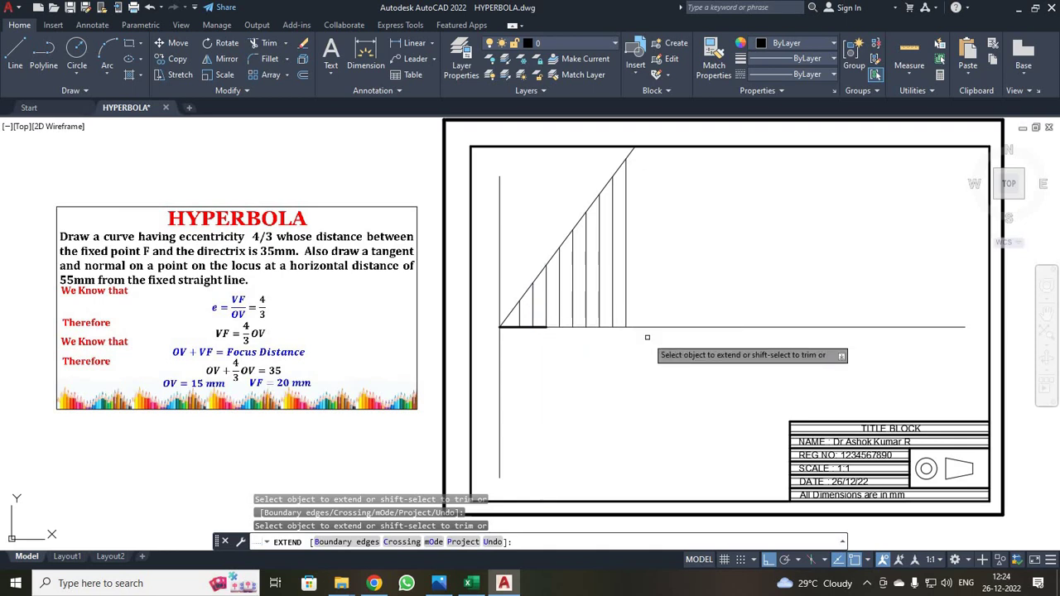
key("Escape")
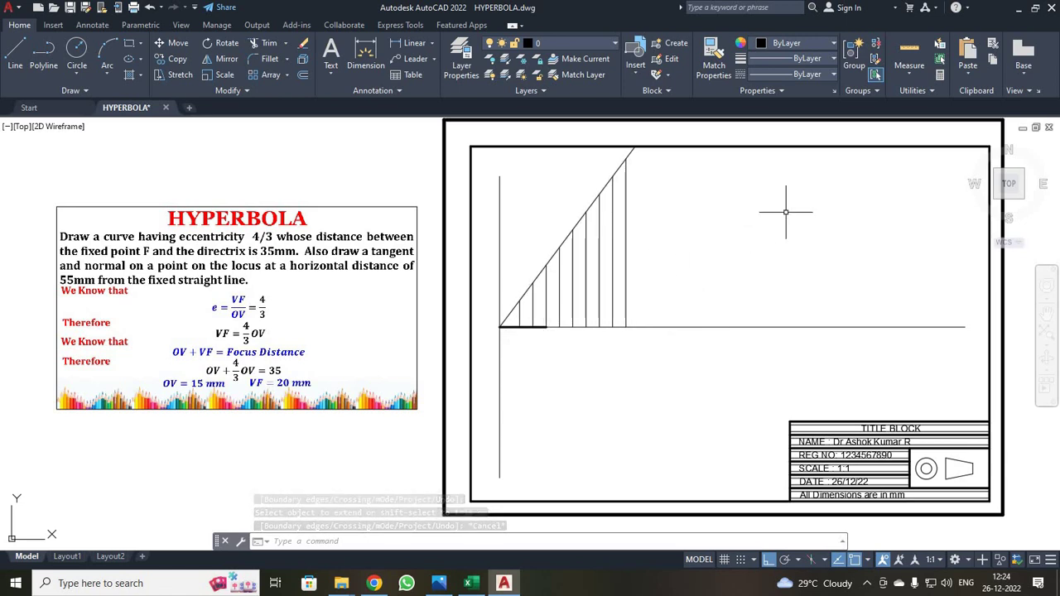
Quick-measure the heights and spacing of the vertical lines beneath the inclined line
left_click(909, 53)
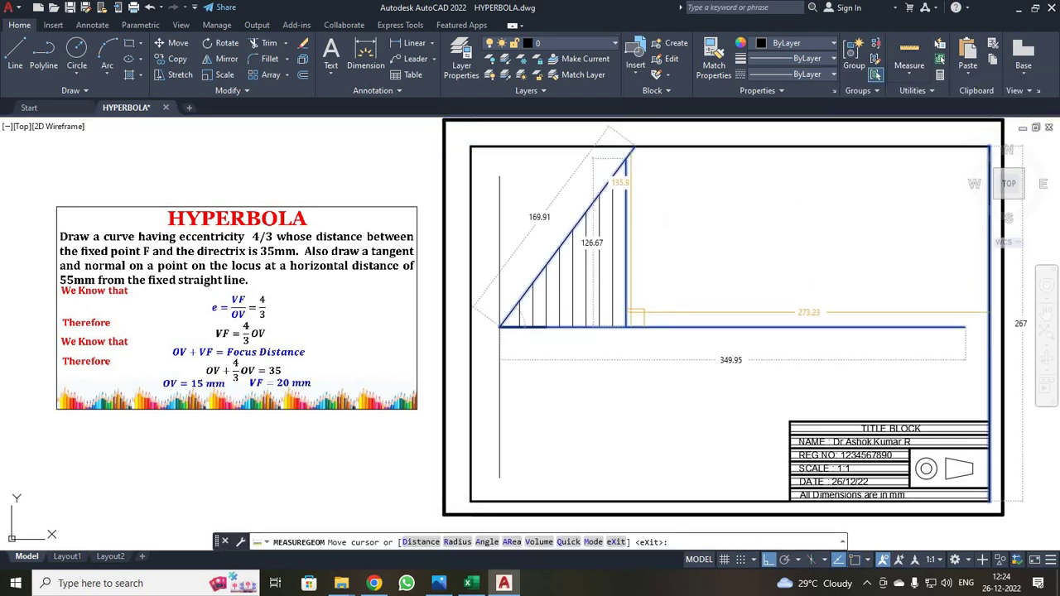
scroll(533, 302, "up", 5)
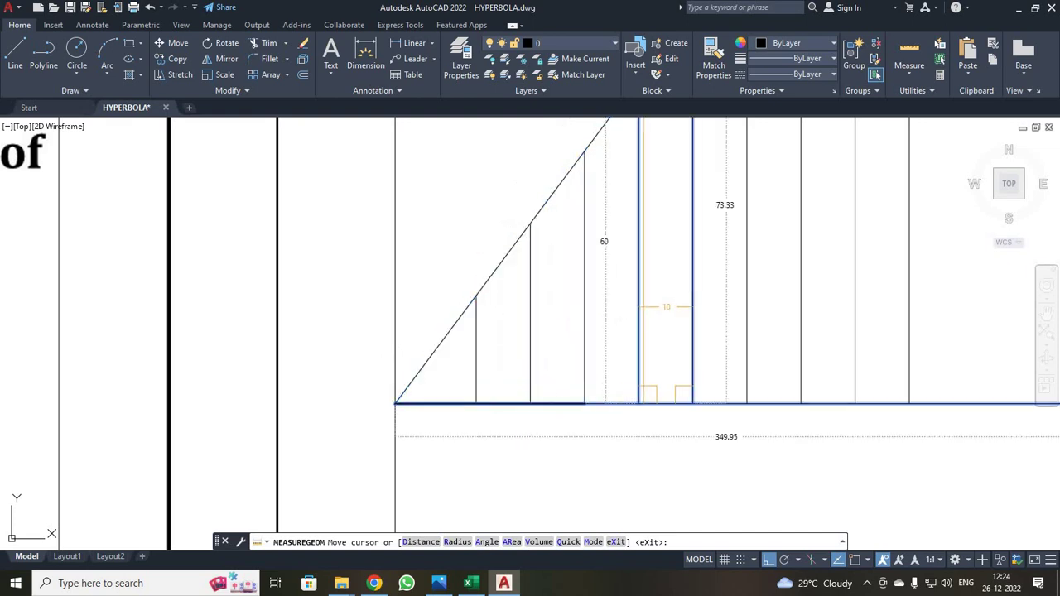
scroll(638, 305, "down", 2)
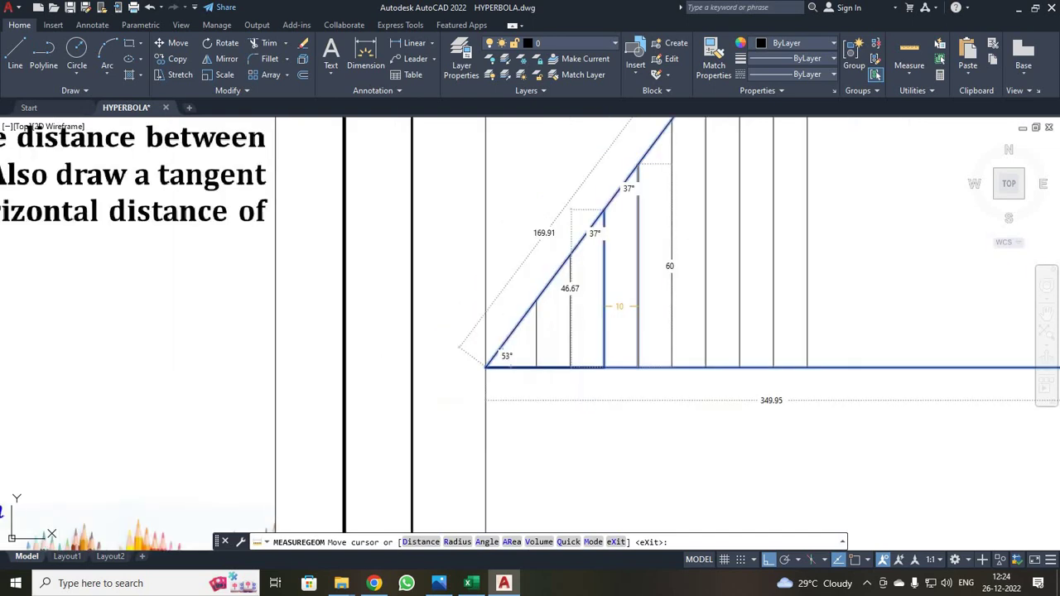
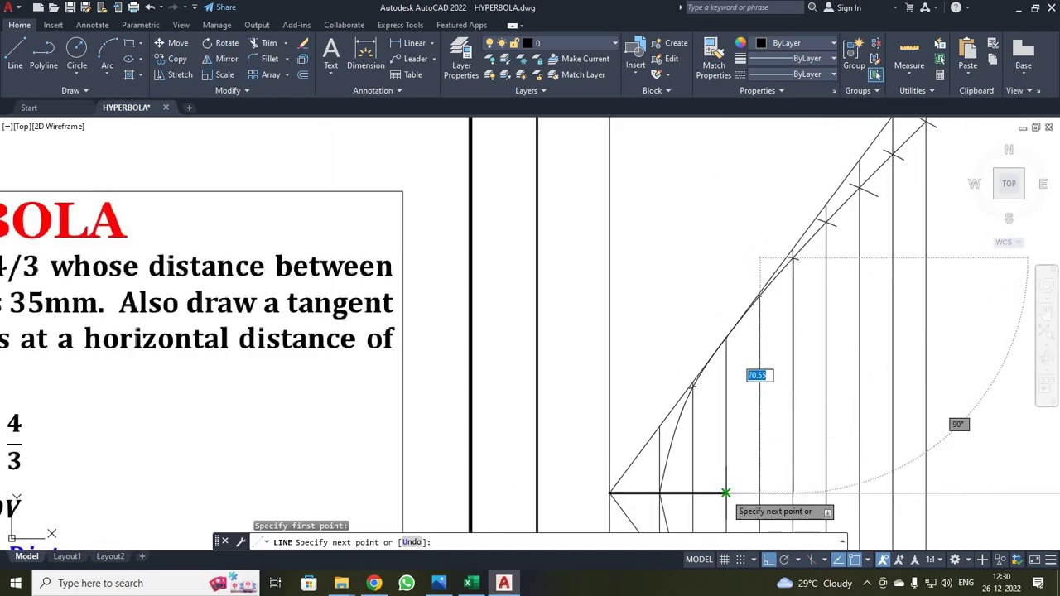
Finish the line from the hyperbola point 55 mm from the directrix down to the focus at the thick line's end
scroll(725, 492, "up", 4)
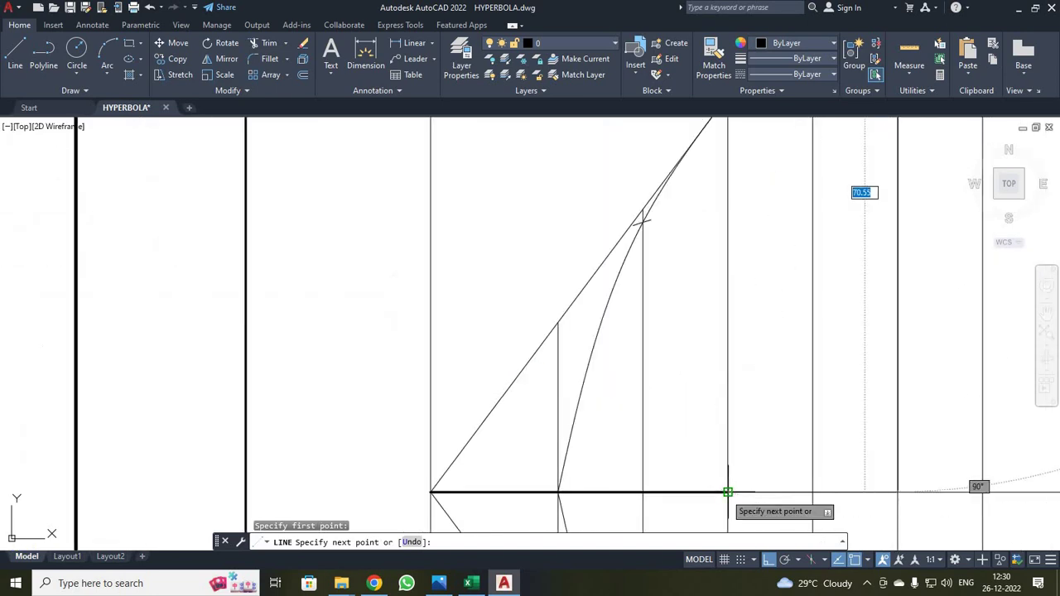
left_click(727, 491)
key("Escape")
scroll(770, 463, "down", 6)
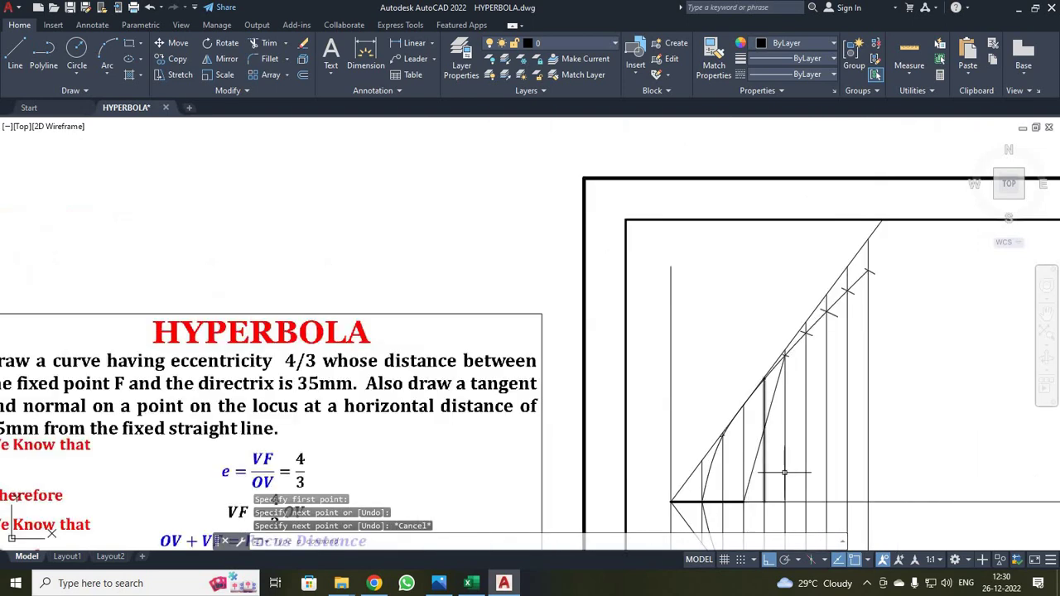
Draw a line from a point on the directrix perpendicular to the line joining the 55 mm hyperbola point and the focus
scroll(823, 441, "up", 2)
middle_click_drag(799, 461, 815, 391)
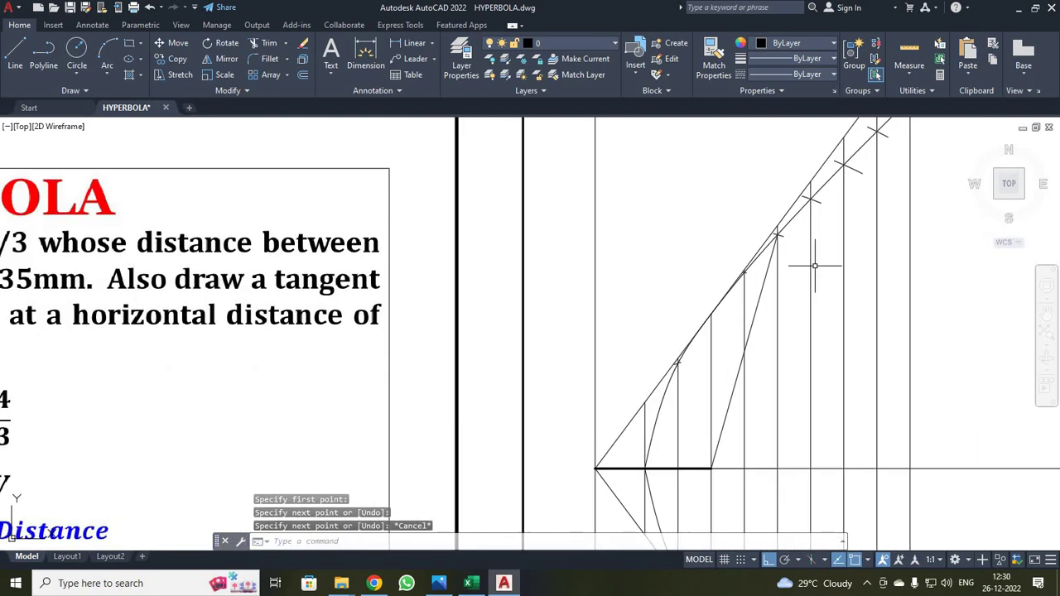
left_click(15, 56)
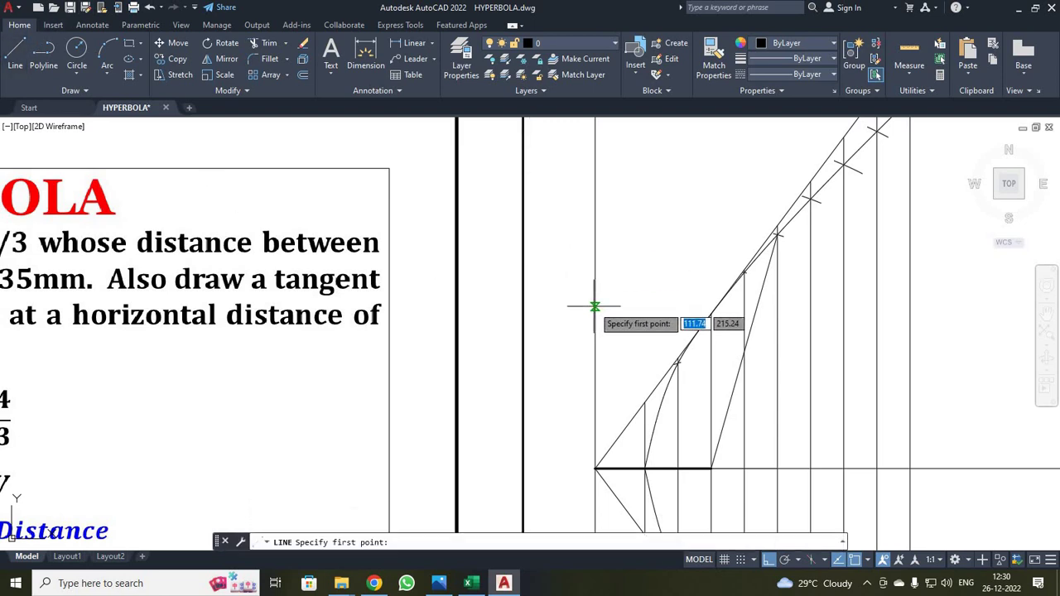
scroll(594, 306, "up", 2)
scroll(594, 306, "down", 2)
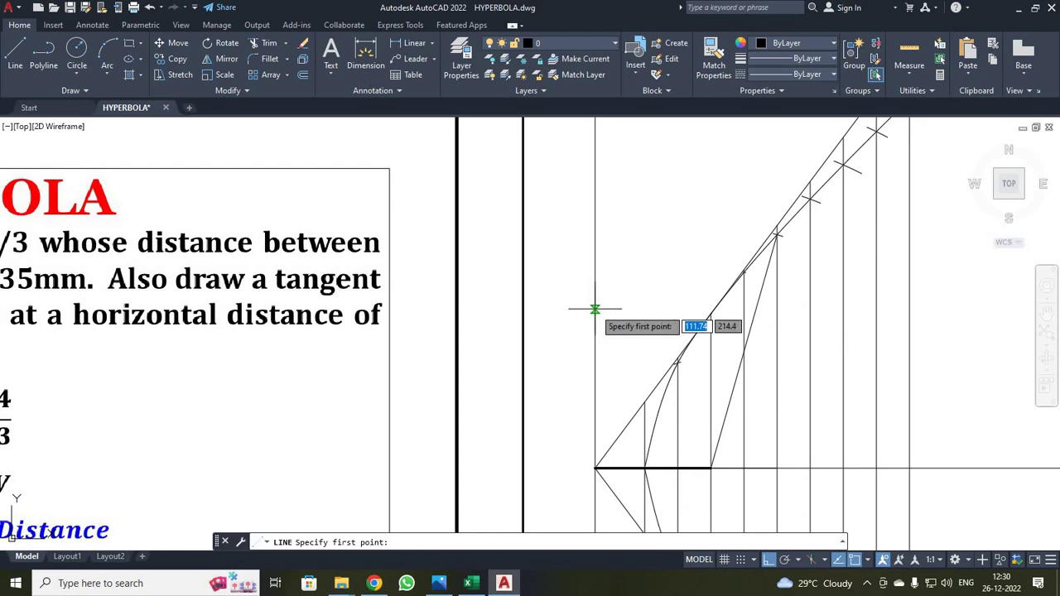
left_click(595, 308)
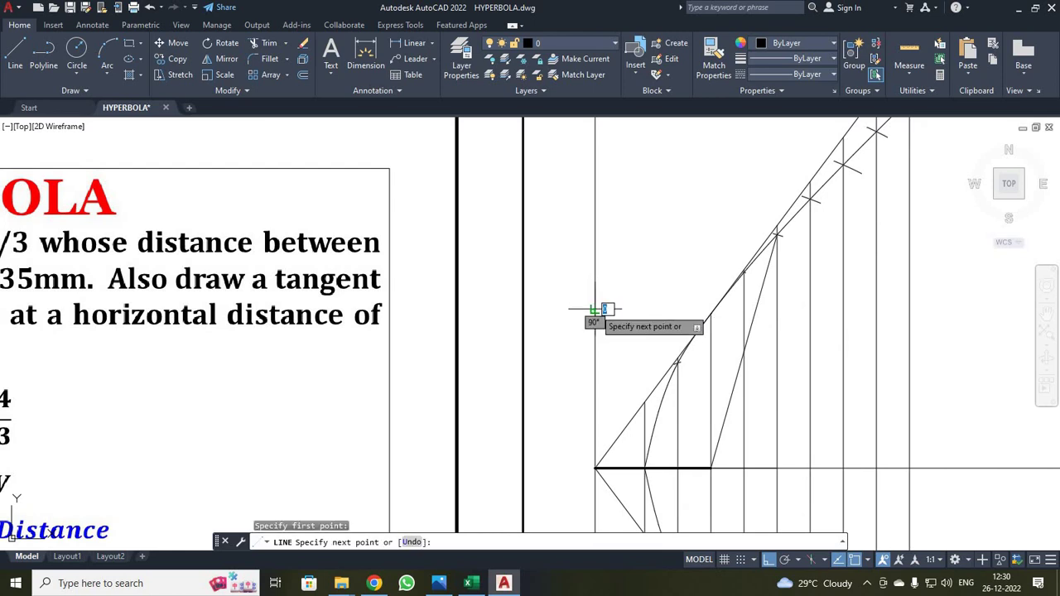
right_click(703, 287)
mouse_move(787, 369)
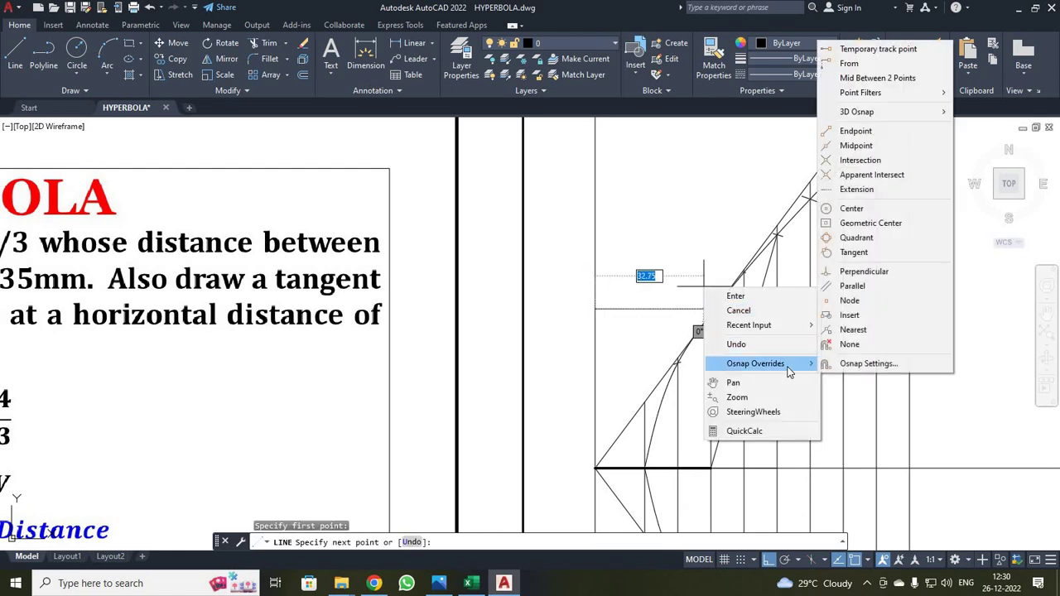
left_click(876, 272)
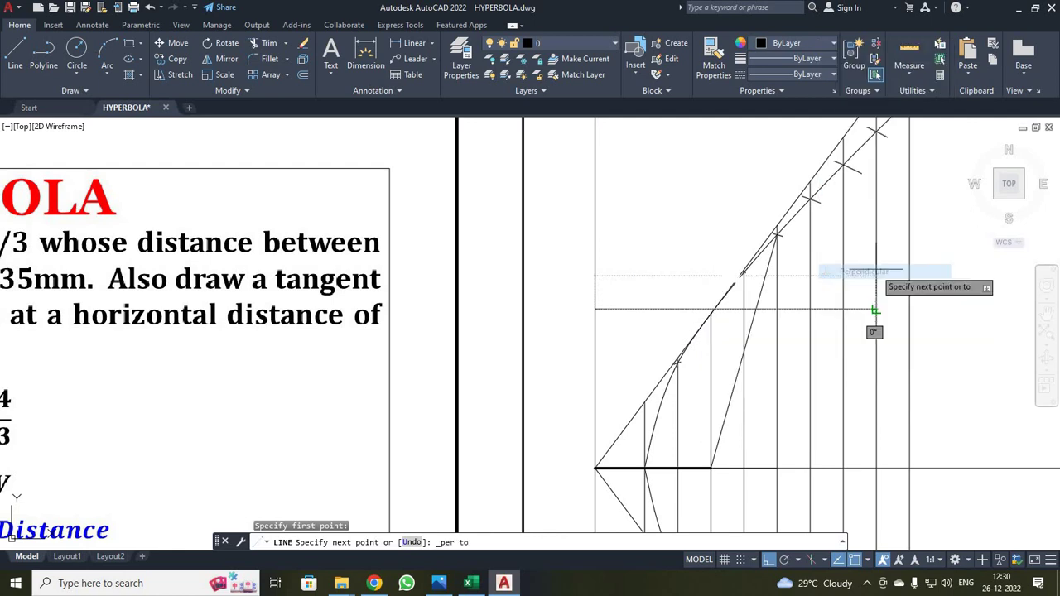
left_click(743, 352)
key("Escape")
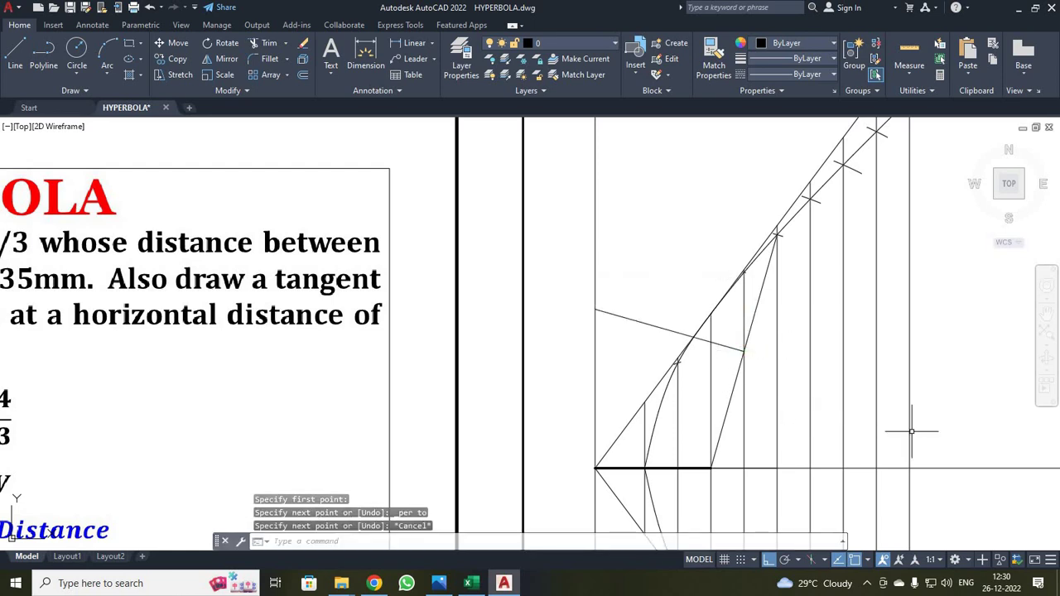
Check the angle between the perpendicular line and the line to the focus with a temporary angular dimension
left_click(432, 43)
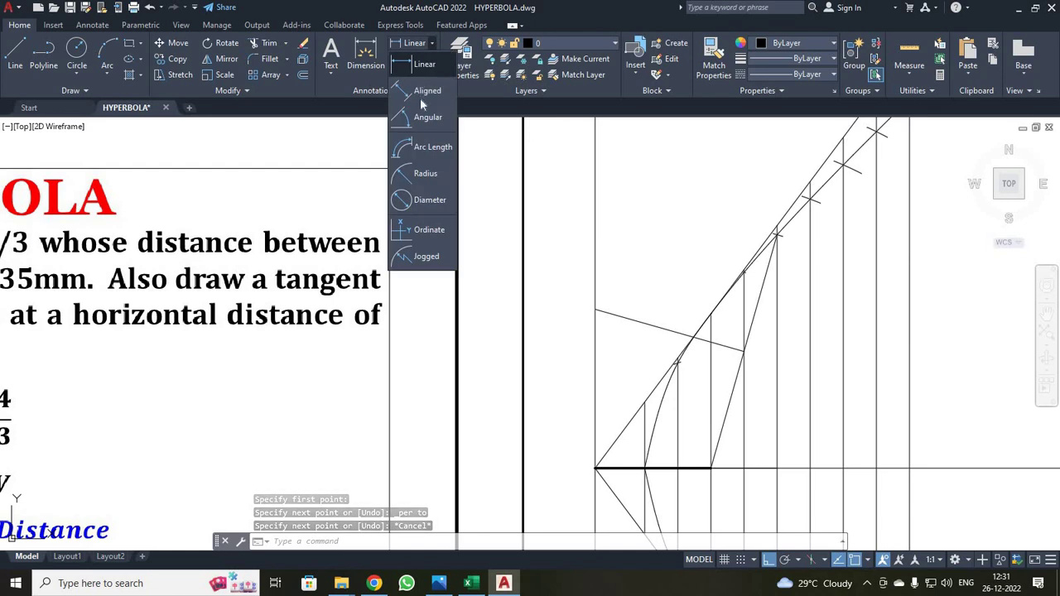
left_click(732, 348)
left_click(752, 323)
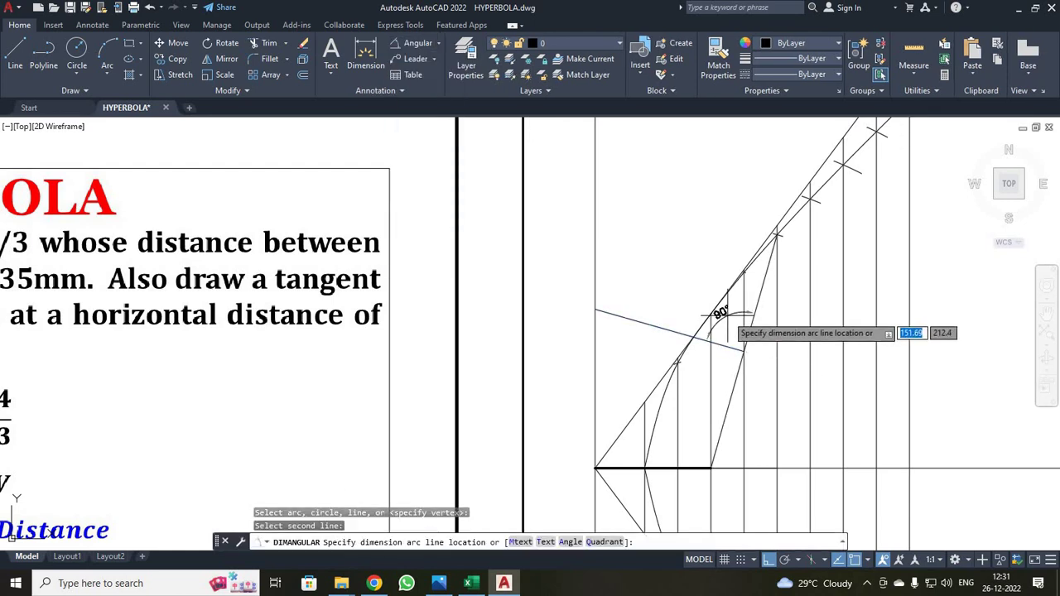
key("Escape")
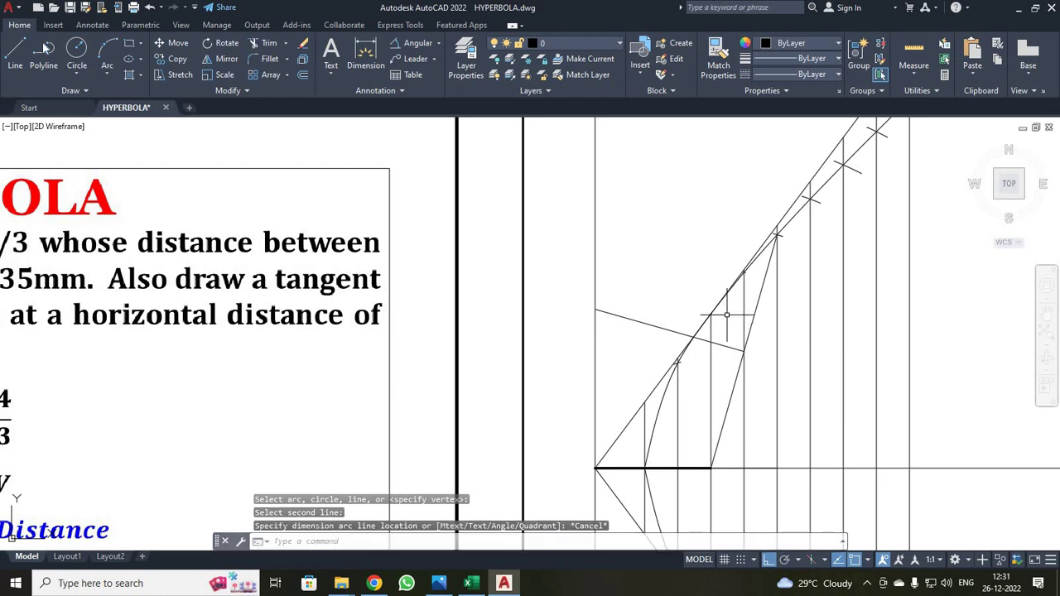
Move the perpendicular line from its endpoint on the focus line to the focus at the thick line's end
left_click(627, 318)
type("m")
key("Return")
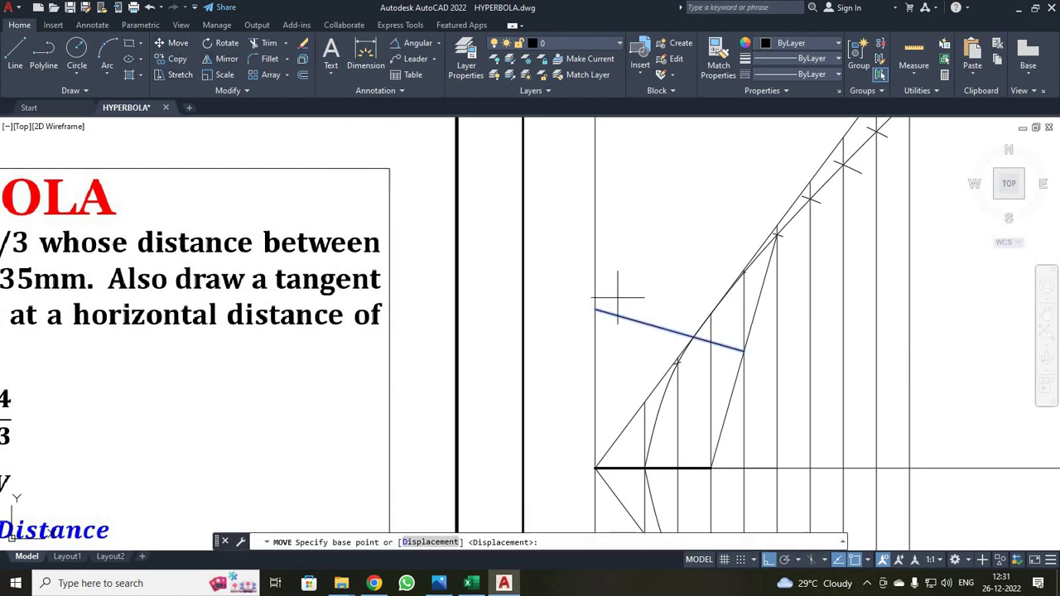
scroll(745, 350, "up", 5)
scroll(747, 356, "up", 2)
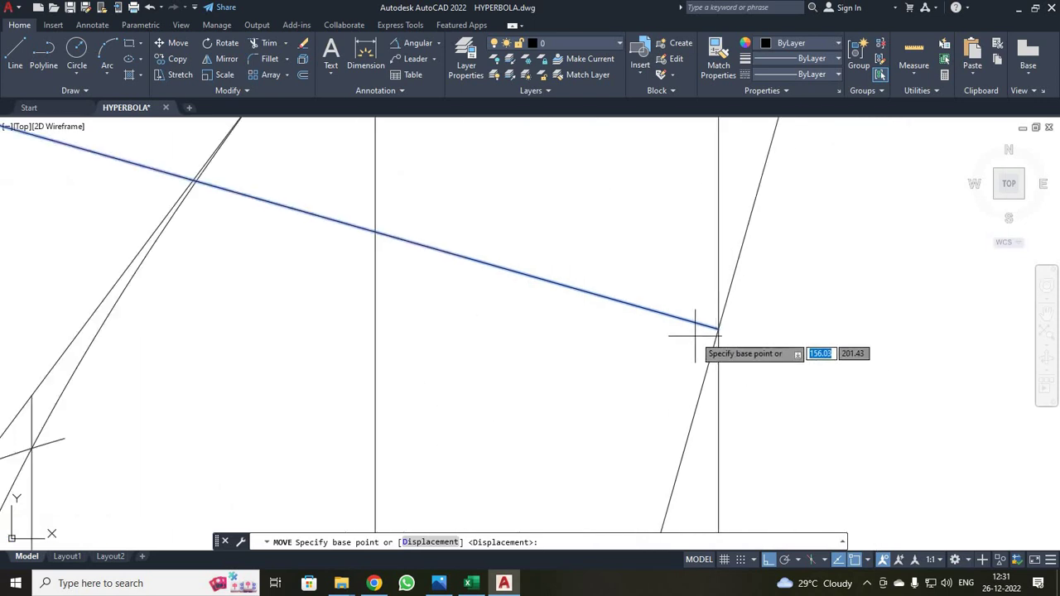
left_click(717, 328)
scroll(660, 442, "down", 4)
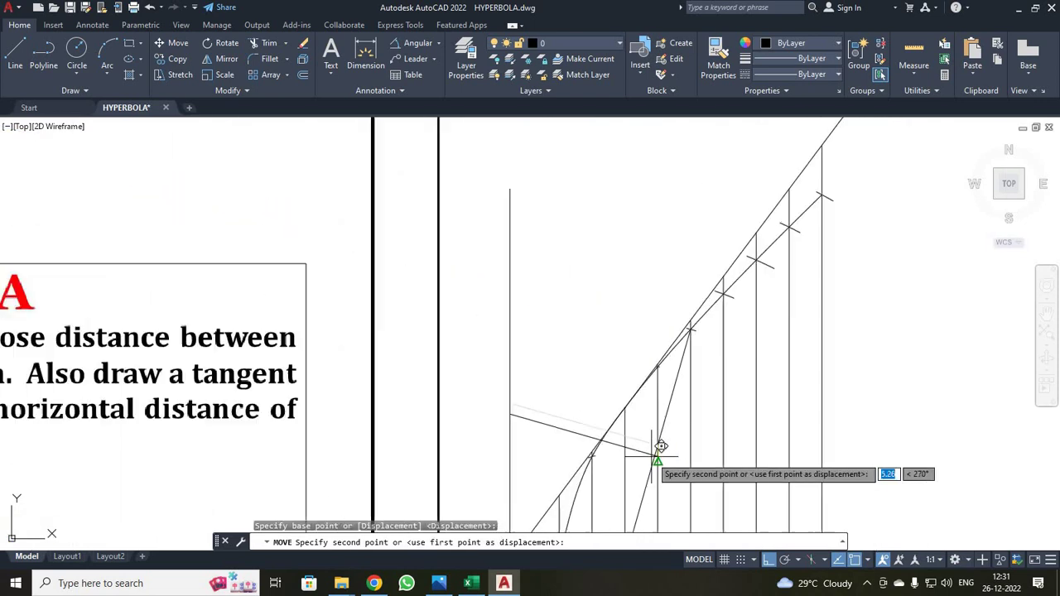
middle_click_drag(710, 387, 754, 353)
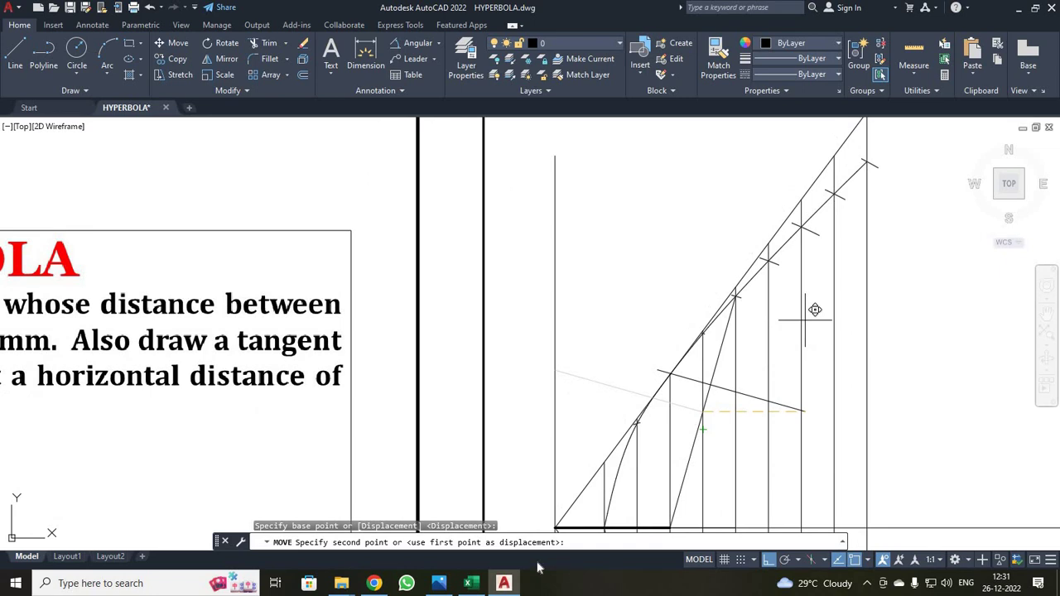
middle_click(580, 514)
middle_click(580, 514)
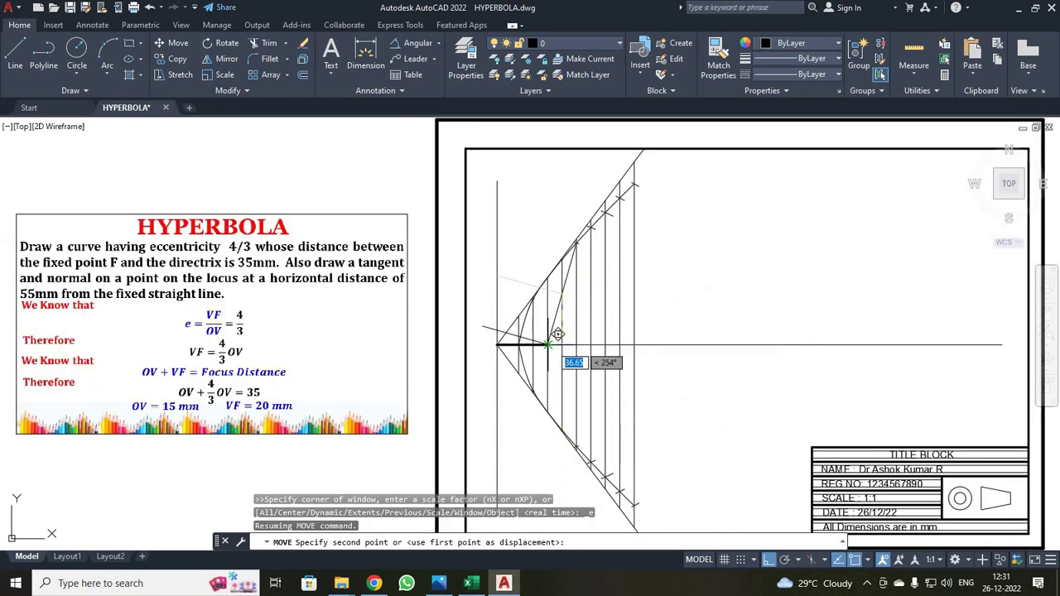
scroll(557, 334, "up", 8)
left_click(527, 342)
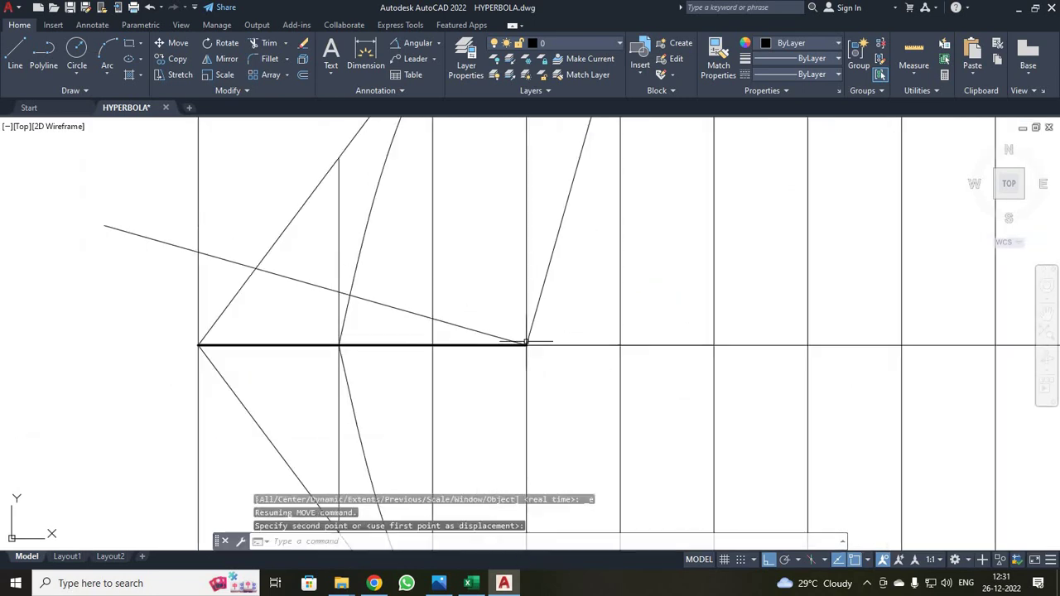
Trim the part of the moved perpendicular line that projects beyond the directrix
scroll(658, 444, "down", 6)
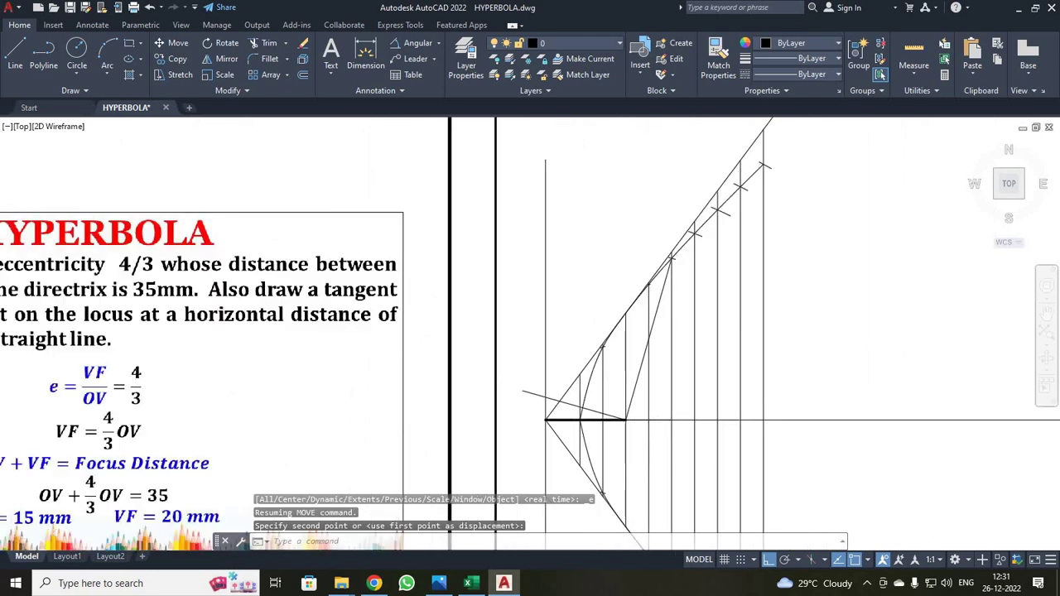
scroll(634, 445, "up", 2)
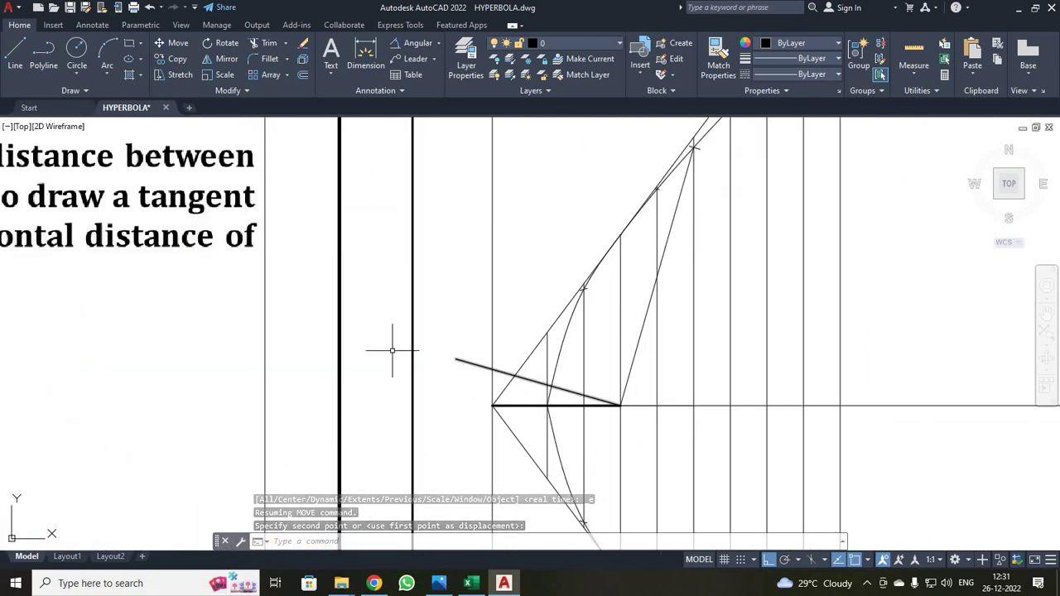
left_click(263, 42)
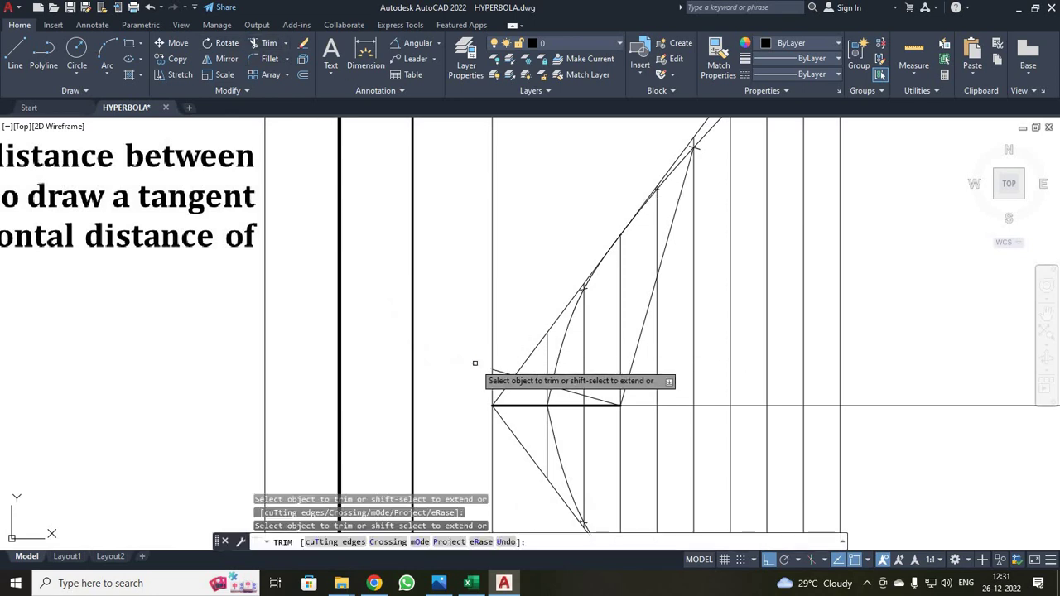
key("Escape")
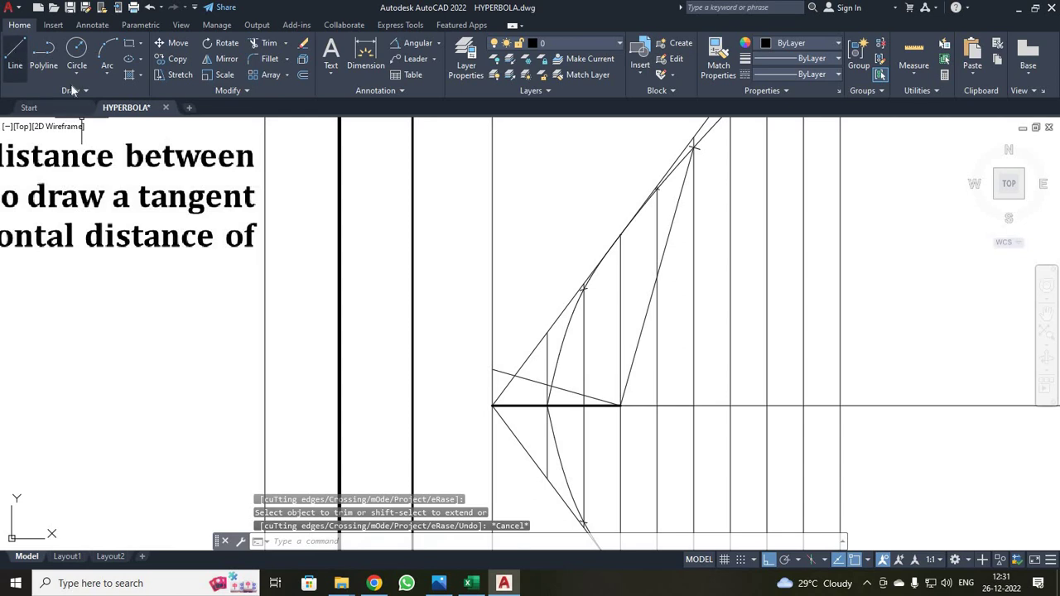
Draw the tangent line from the perpendicular's endpoint on the directrix to the hyperbola point 55 mm from the directrix
left_click(17, 65)
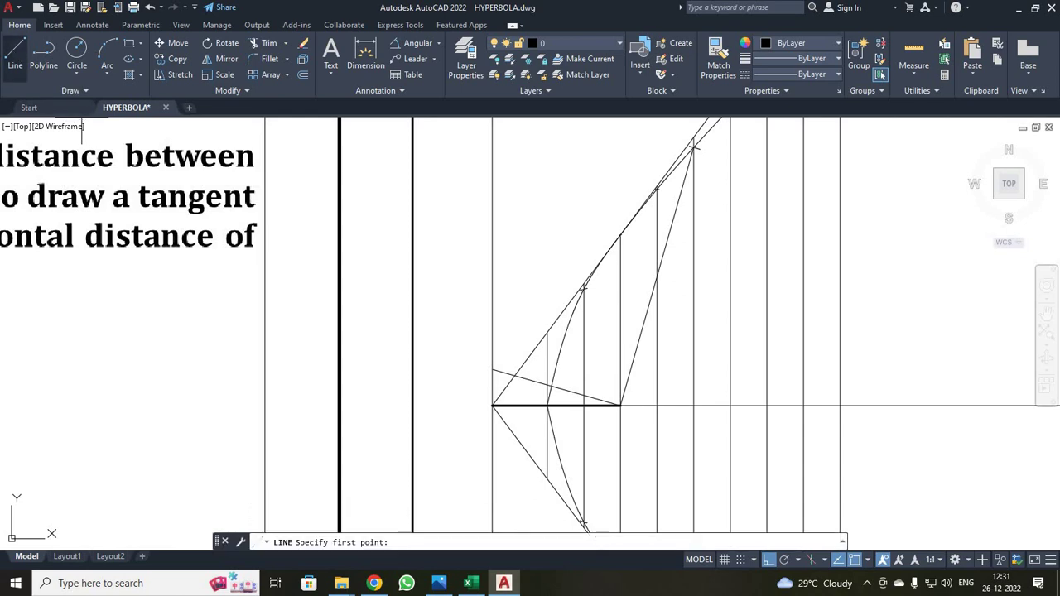
left_click(494, 368)
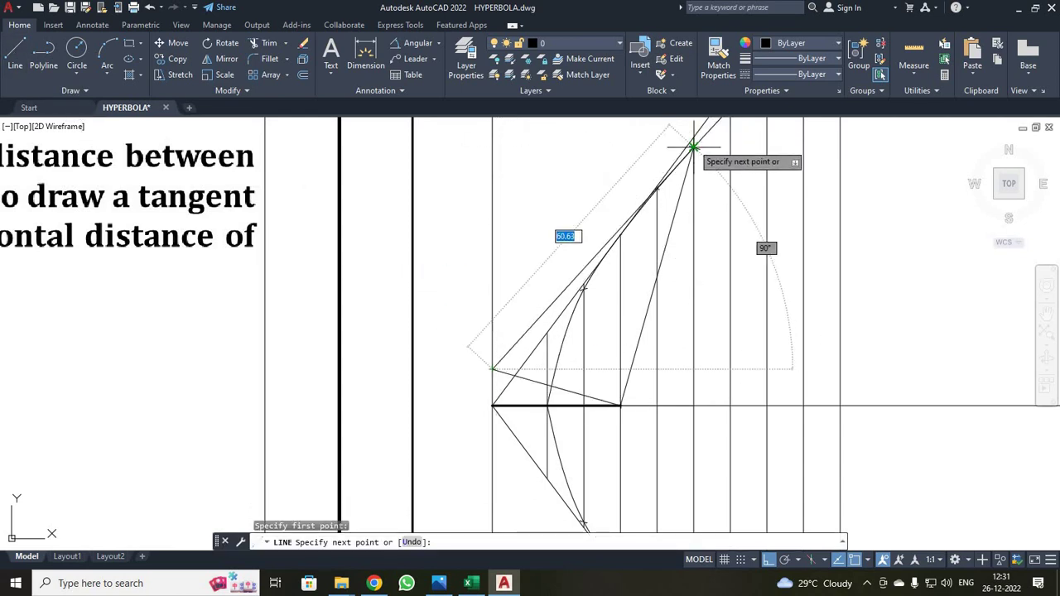
scroll(693, 147, "up", 4)
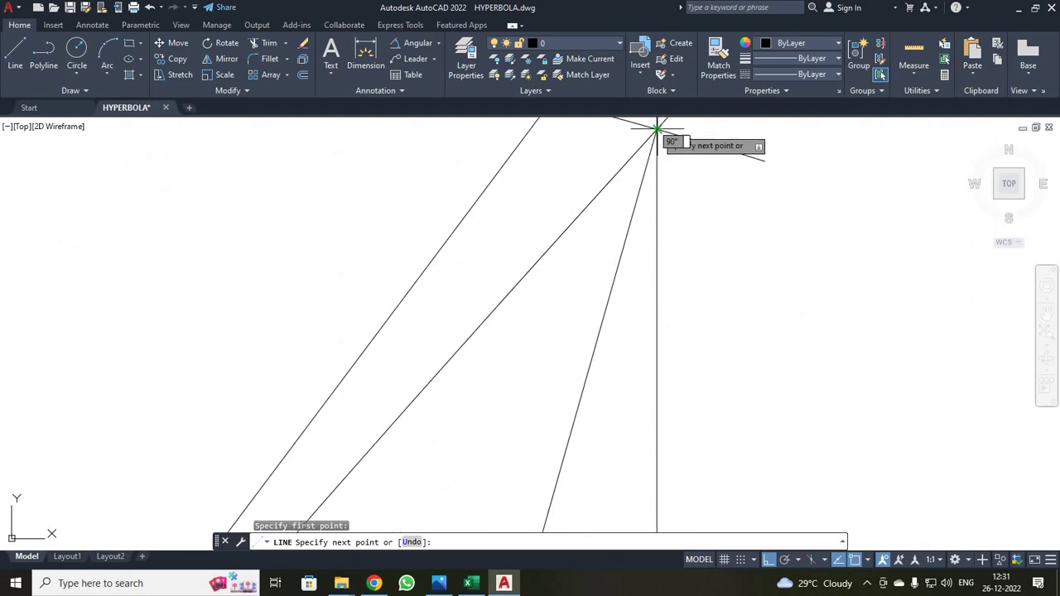
left_click(656, 128)
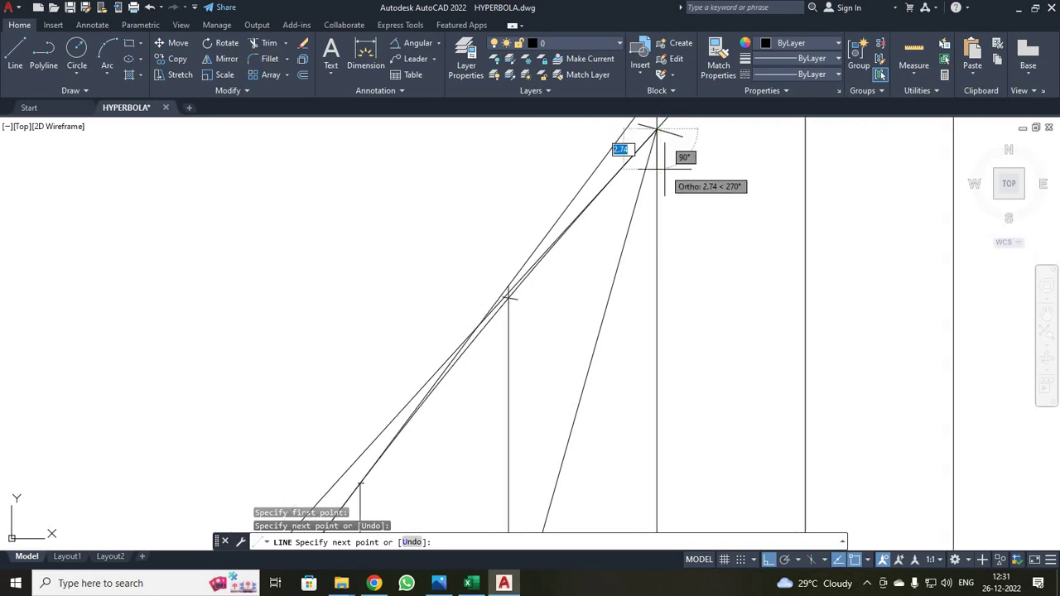
key("Escape")
scroll(675, 174, "down", 5)
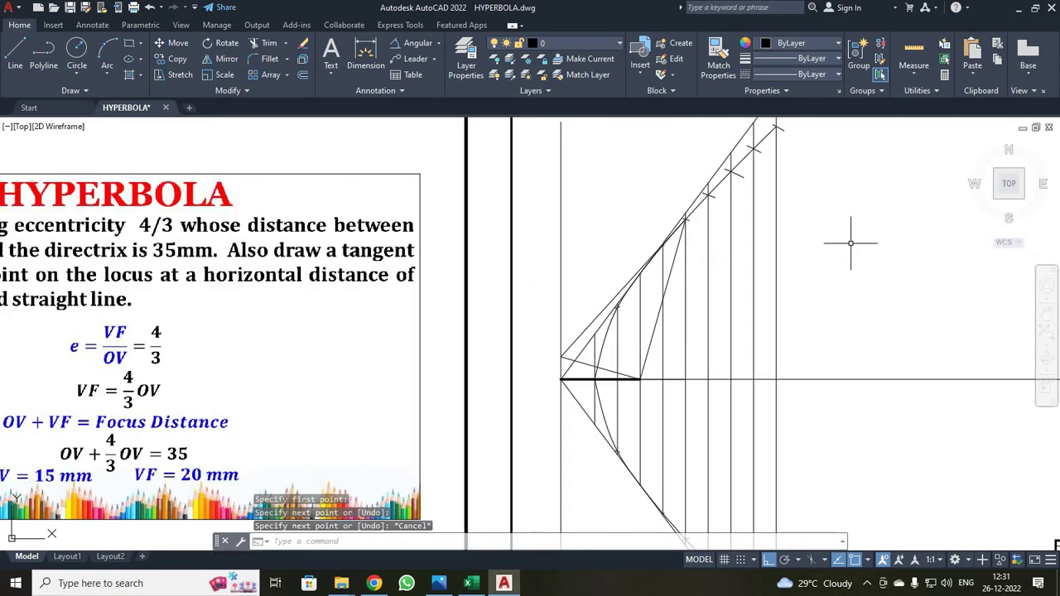
middle_click_drag(749, 307, 645, 354)
key("Escape")
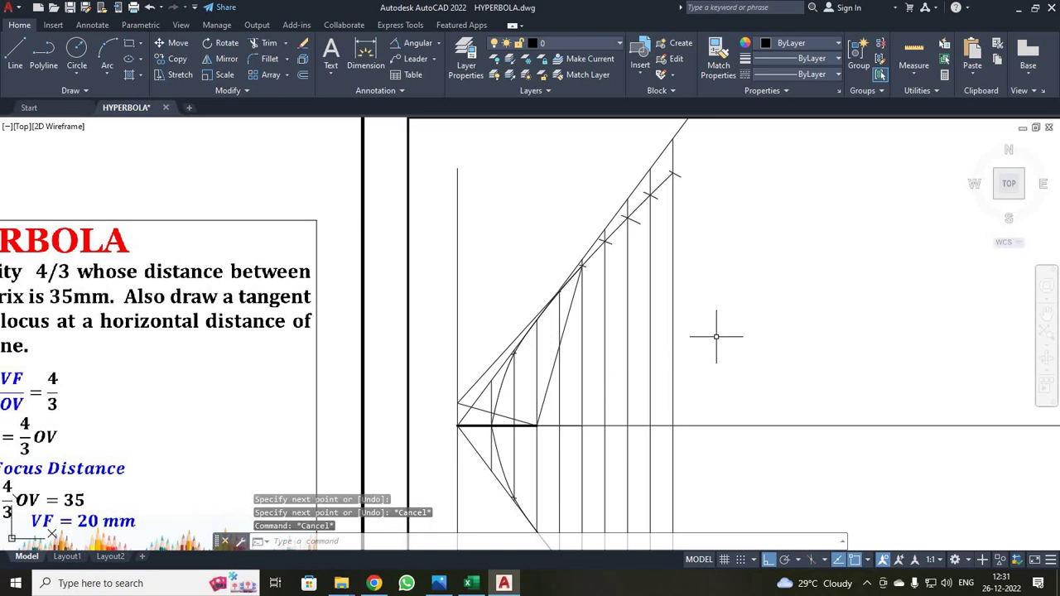
Extend the tangent line upward beyond the 55 mm hyperbola point to the next vertical line
scroll(719, 333, "up", 2)
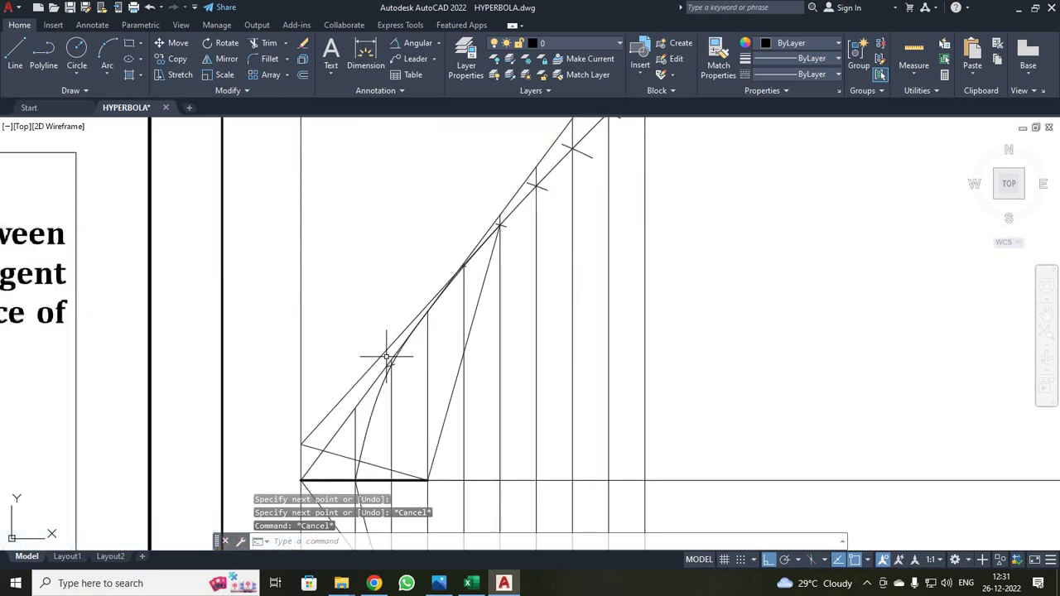
type("EX")
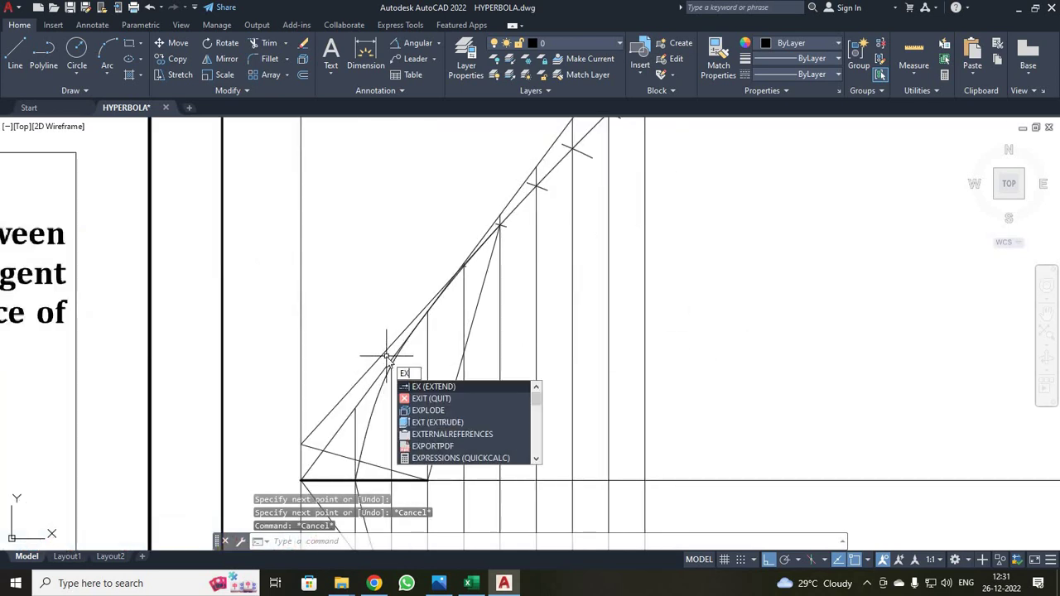
key("Return")
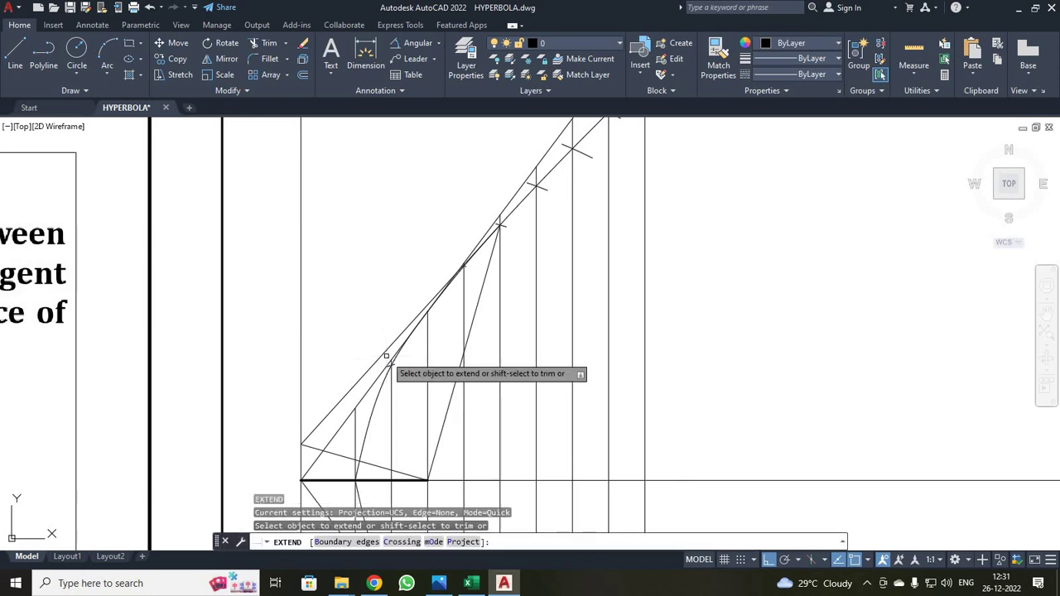
left_click(436, 292)
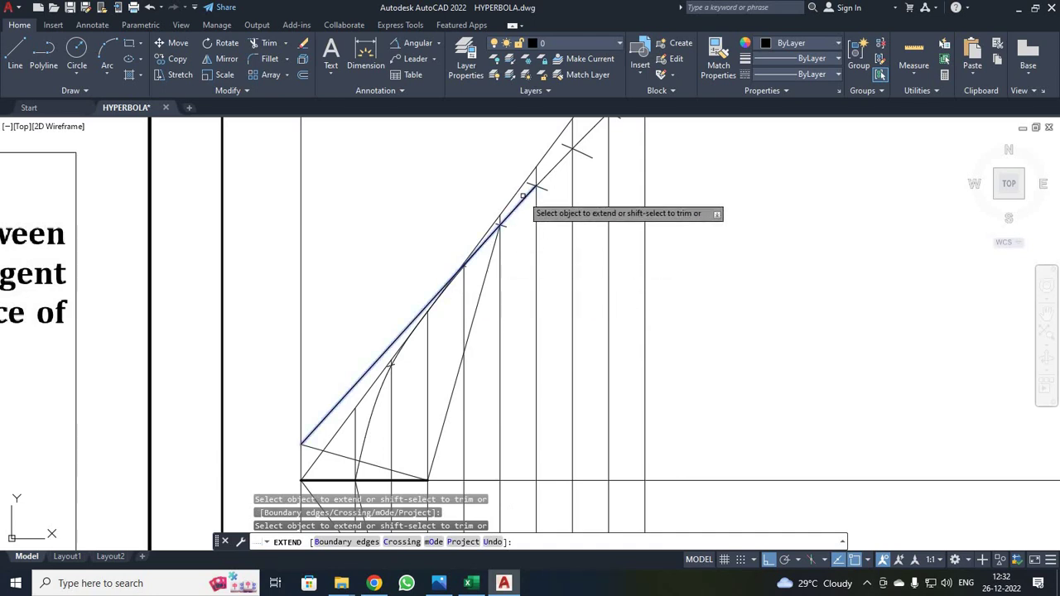
key("Escape")
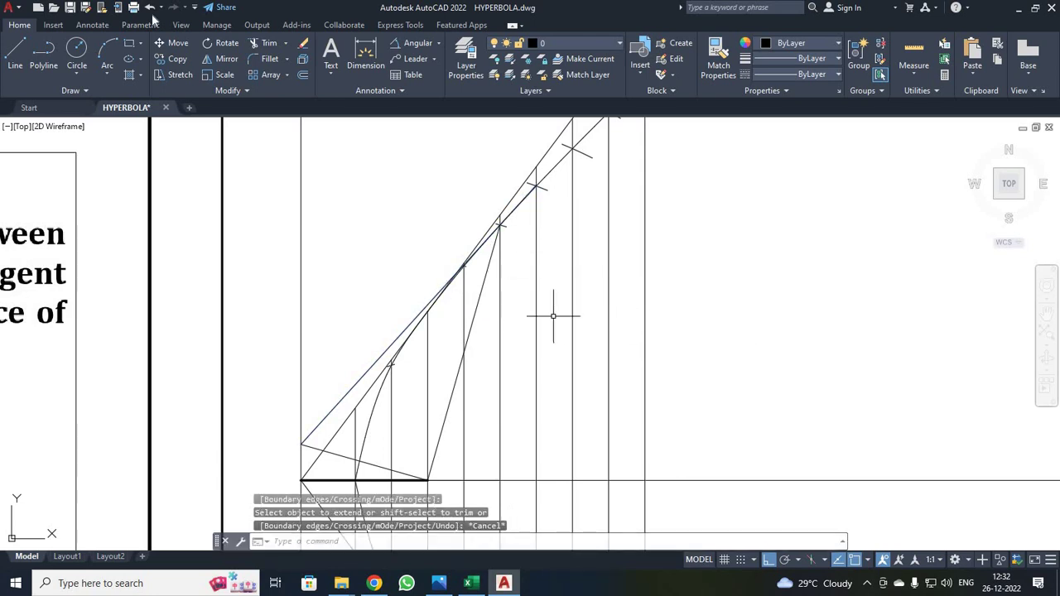
Draw a line from a free point above the curve perpendicular to the tangent line
left_click(15, 53)
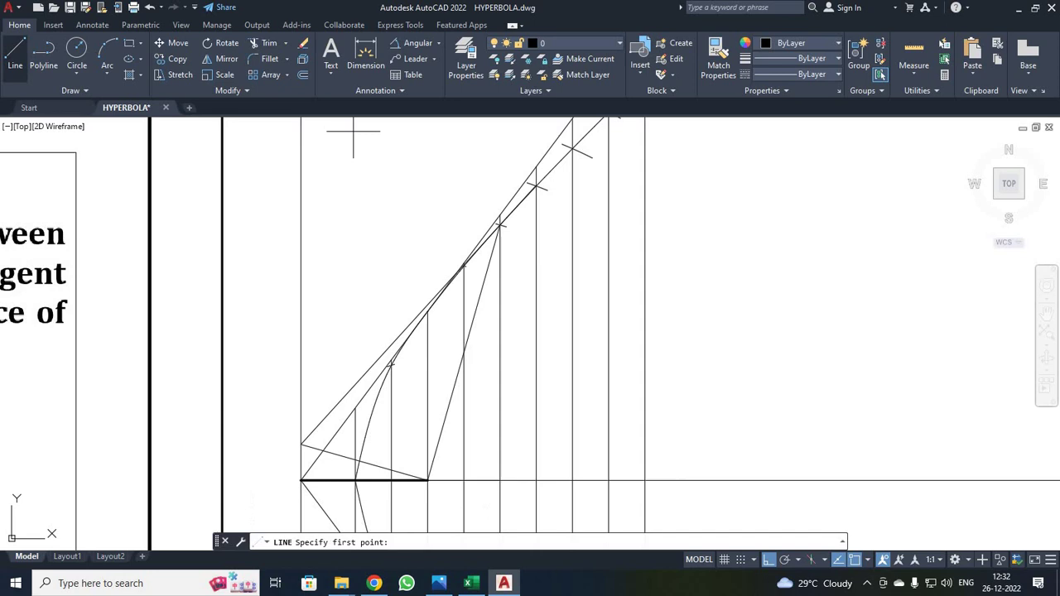
left_click(371, 188)
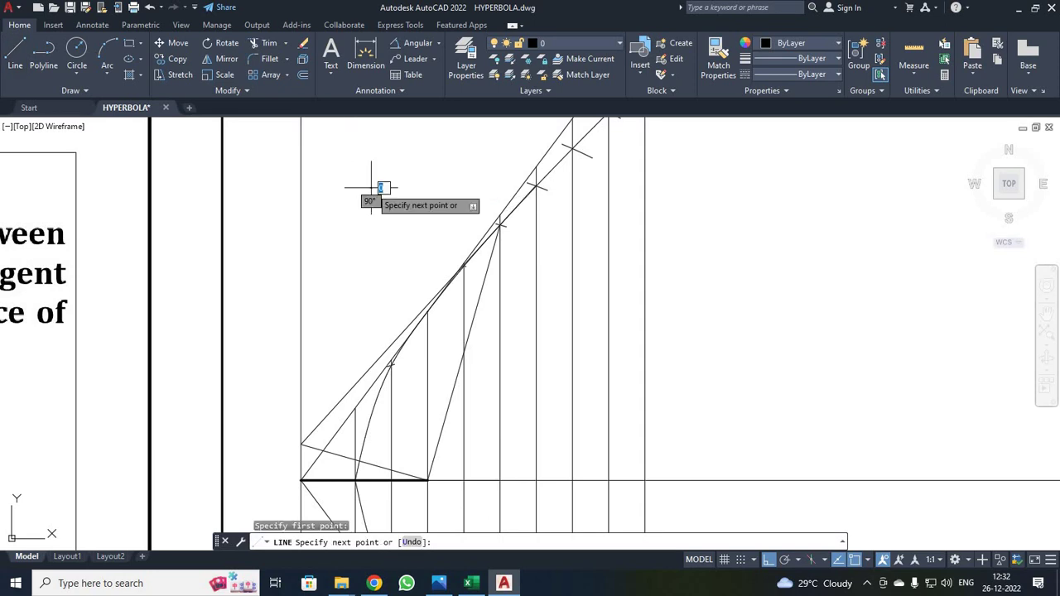
right_click(416, 268)
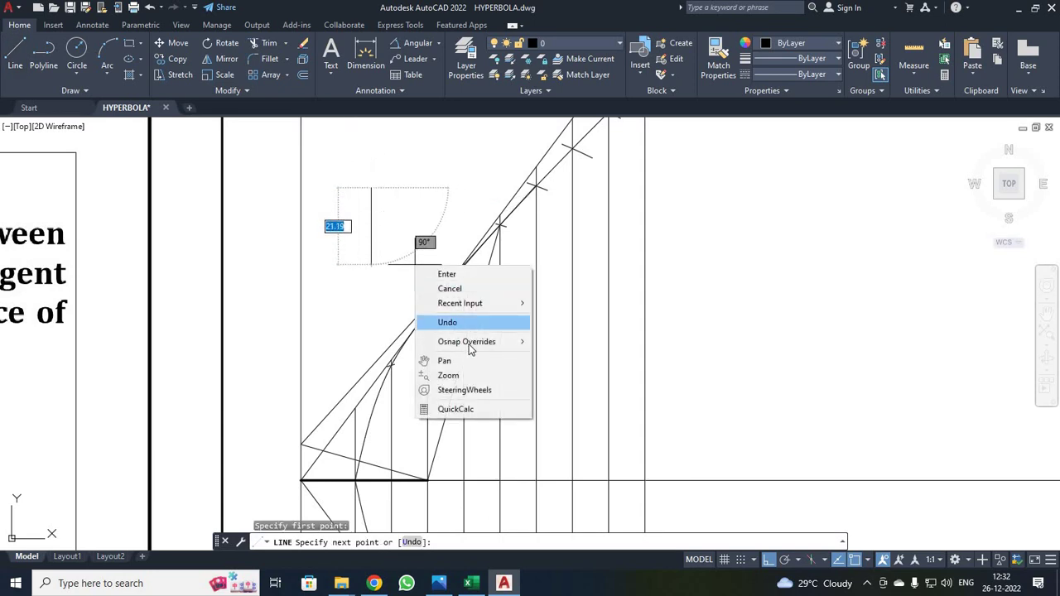
mouse_move(470, 345)
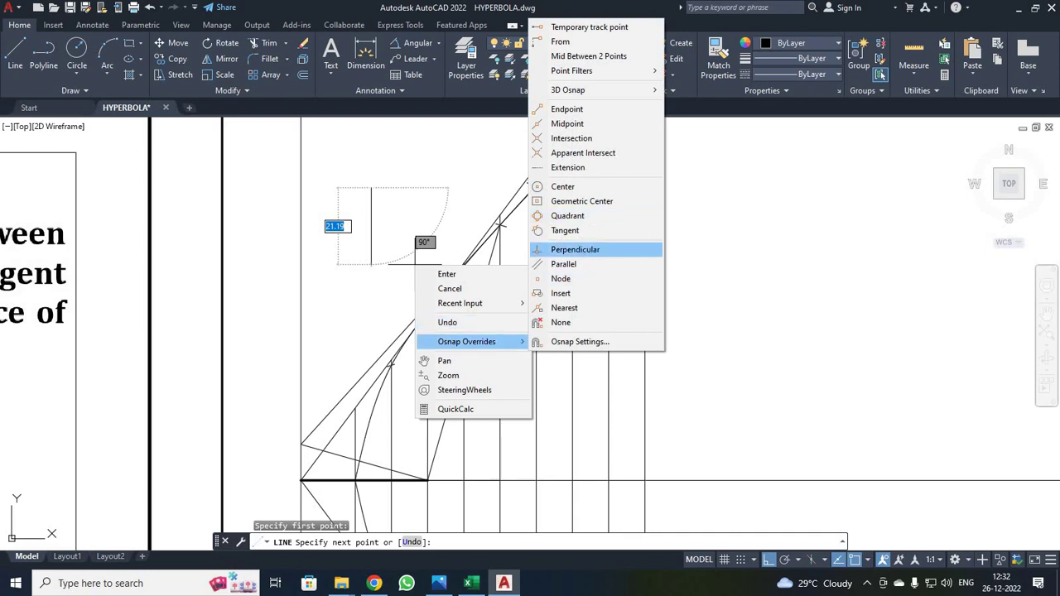
left_click(583, 249)
scroll(453, 278, "up", 2)
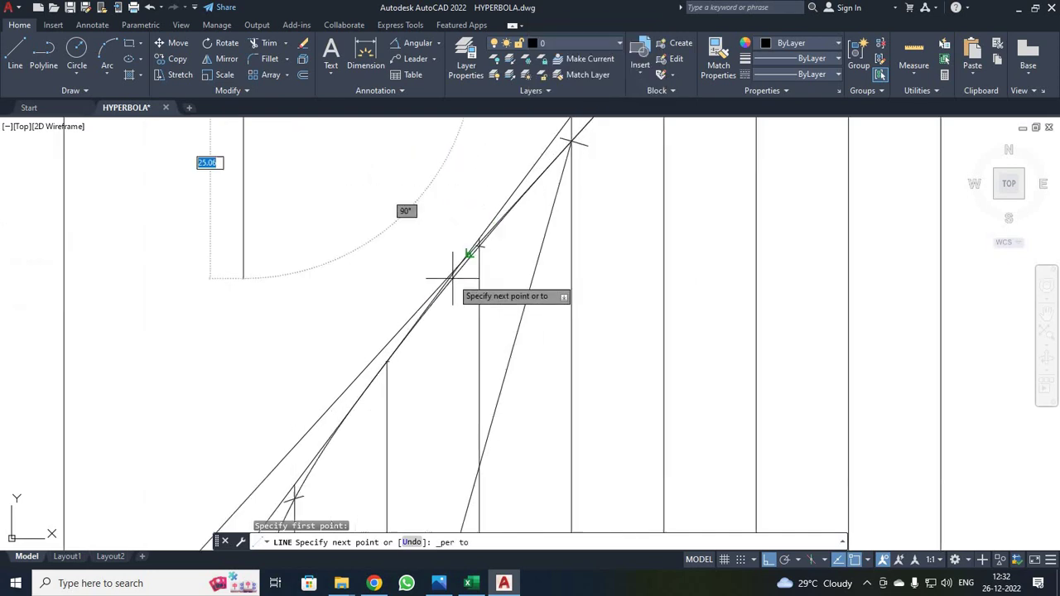
scroll(502, 209, "up", 1)
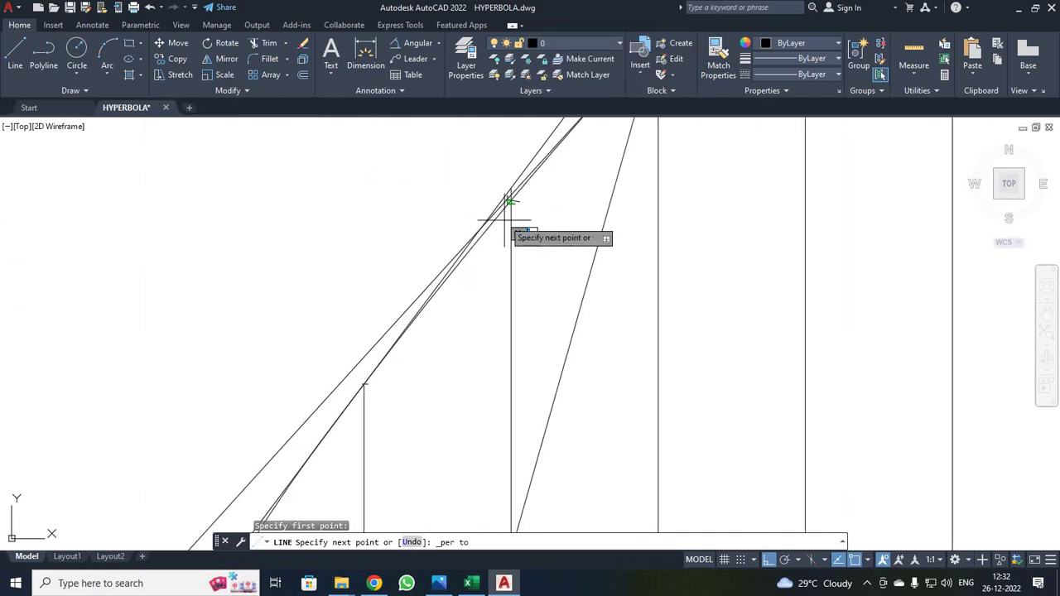
scroll(472, 237, "down", 1)
scroll(497, 213, "up", 3)
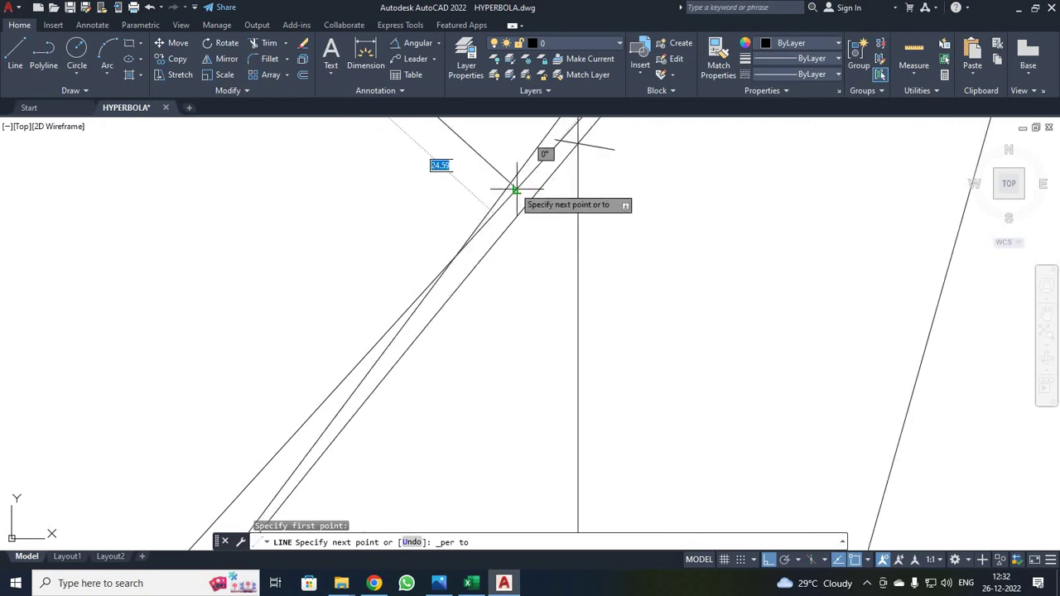
left_click(516, 189)
key("Escape")
scroll(575, 224, "down", 5)
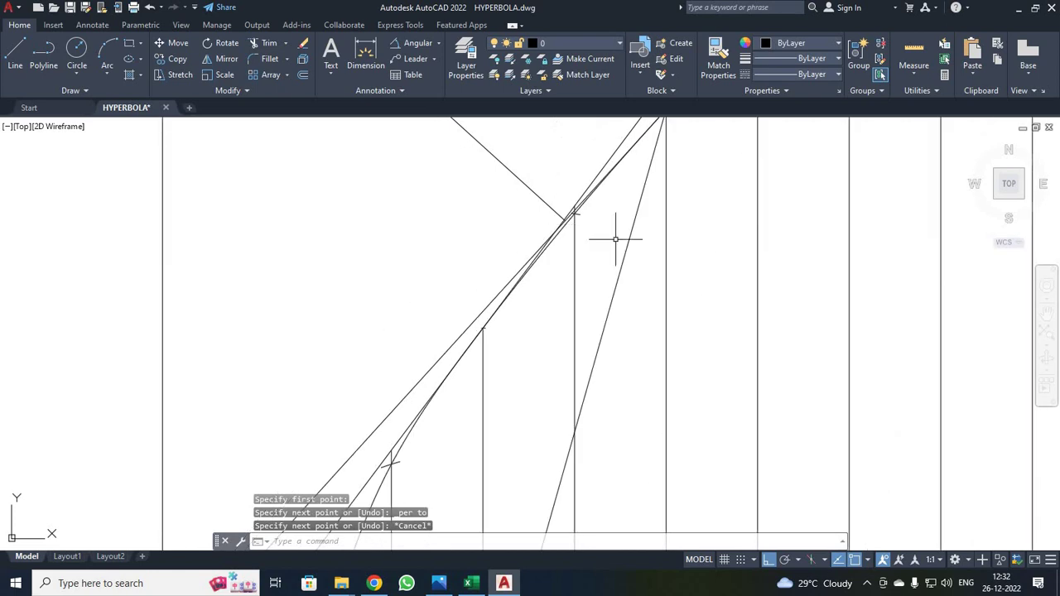
Zoom to a window around the line perpendicular to the tangent and the hyperbola point 55 mm from the directrix
middle_click(703, 238)
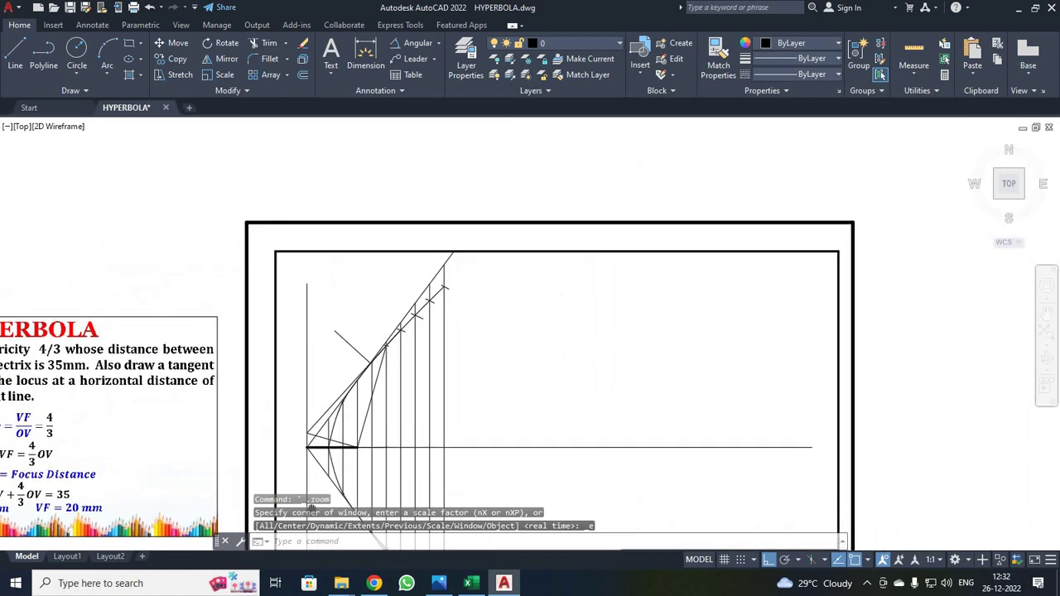
scroll(356, 431, "up", 6)
middle_click_drag(590, 457, 634, 515)
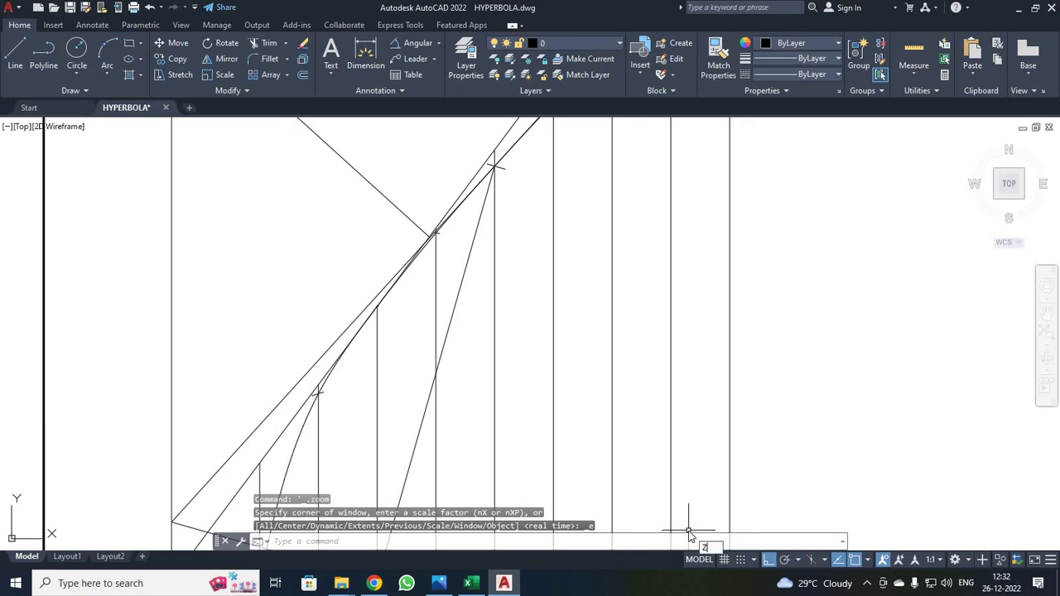
type("Z")
key("Return")
type("W")
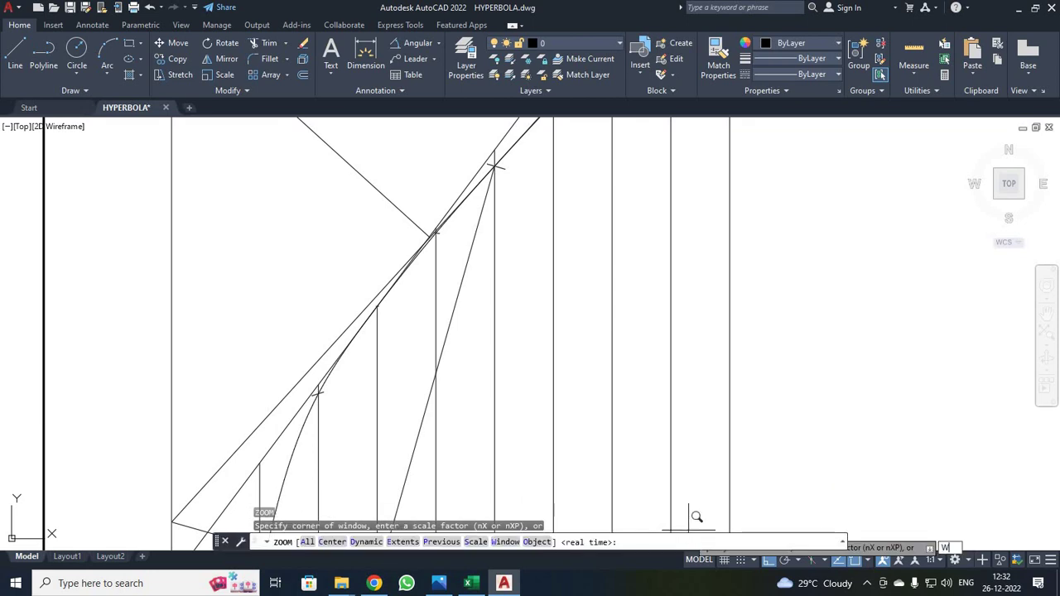
key("Return")
scroll(311, 120, "down", 4)
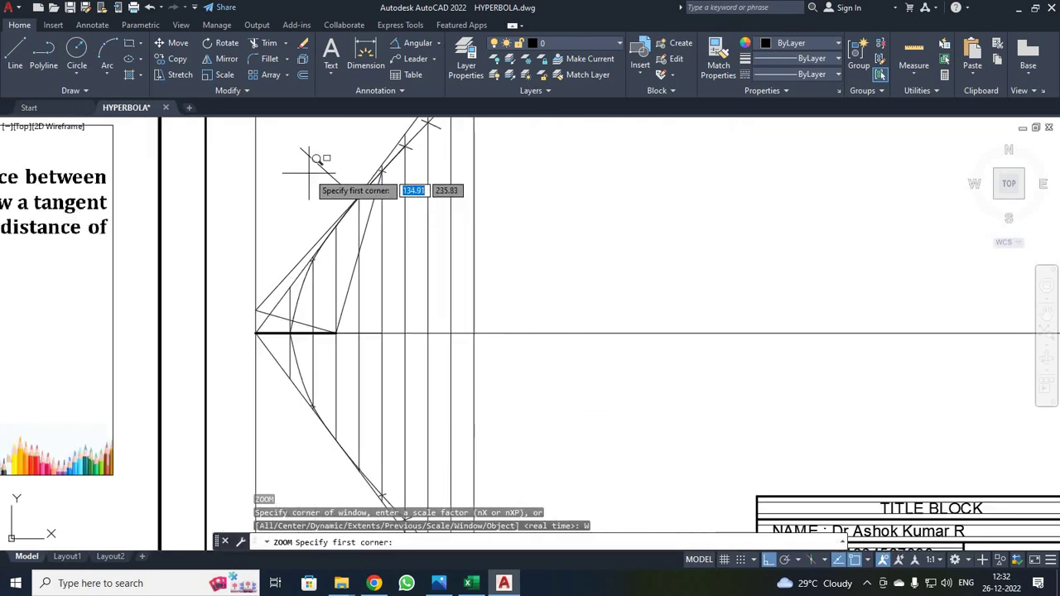
left_click(295, 145)
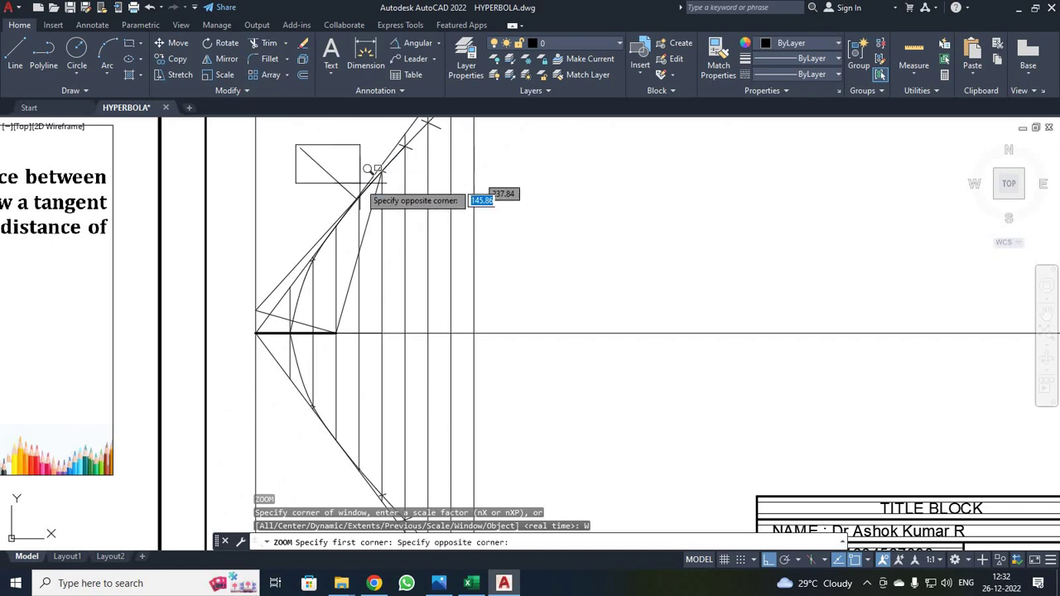
left_click(456, 230)
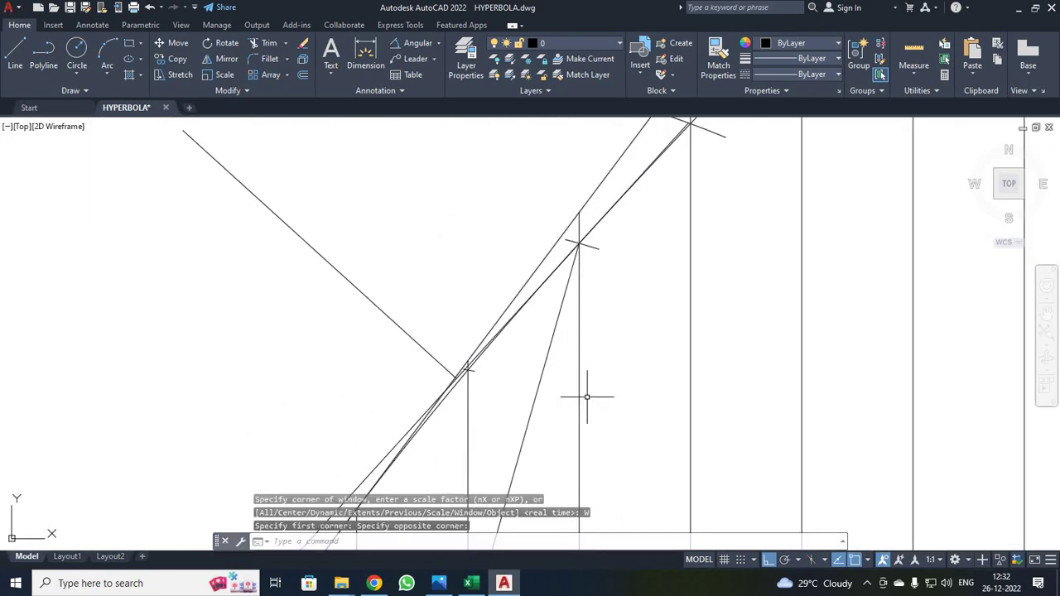
scroll(587, 396, "up", 2)
scroll(587, 397, "down", 2)
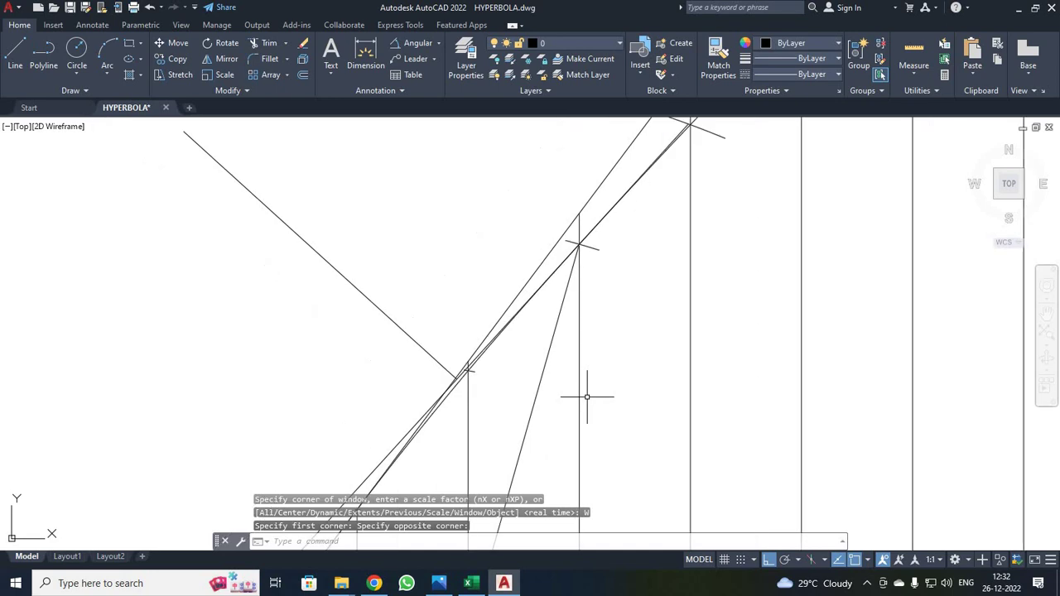
Move the perpendicular line from its foot on the tangent to the hyperbola point 55 mm from the directrix
key("Escape")
left_click(359, 279)
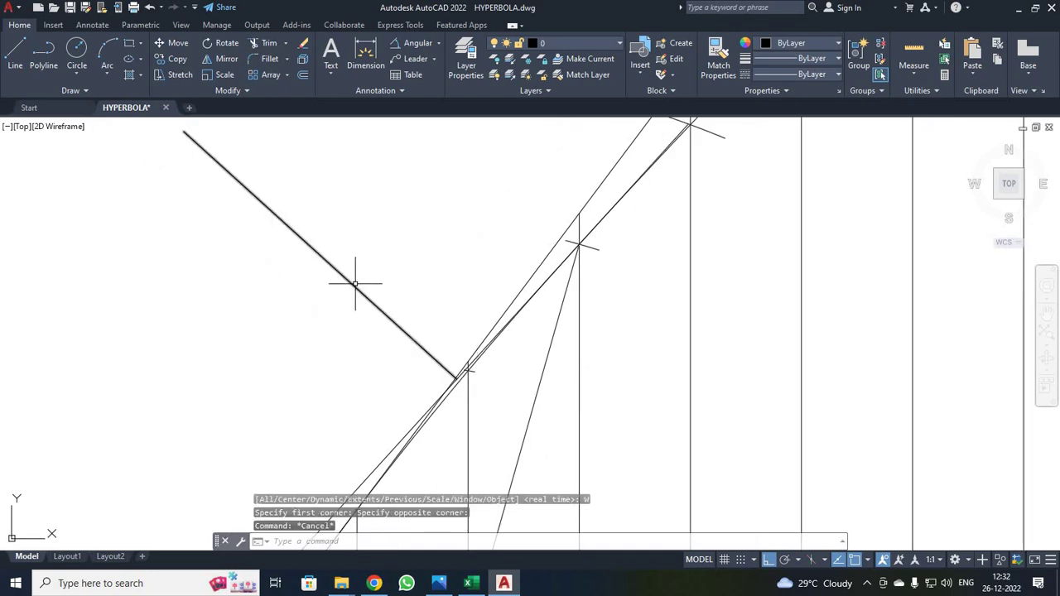
left_click(179, 45)
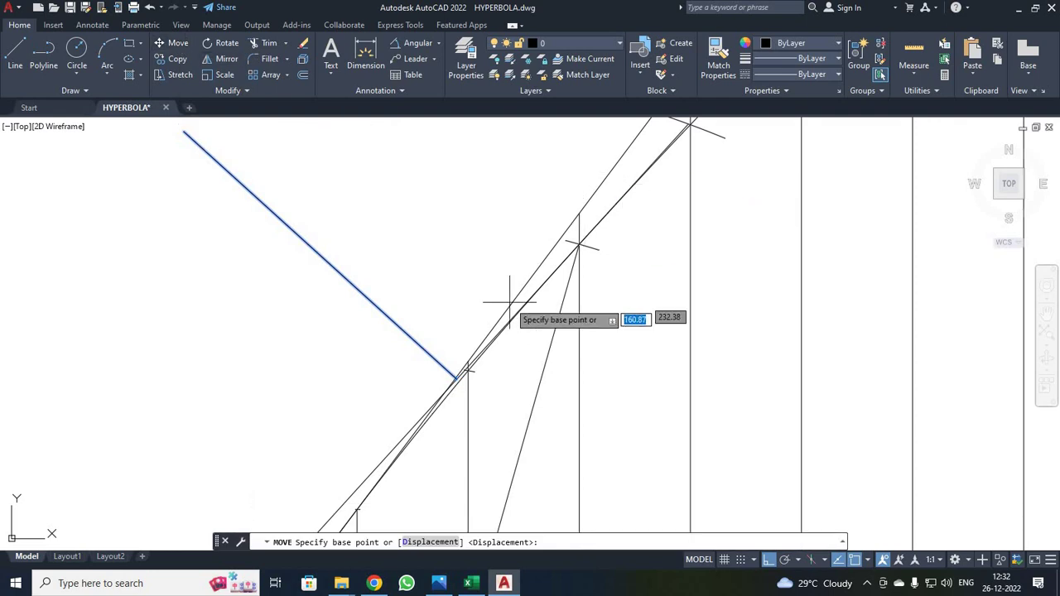
scroll(456, 389, "up", 1)
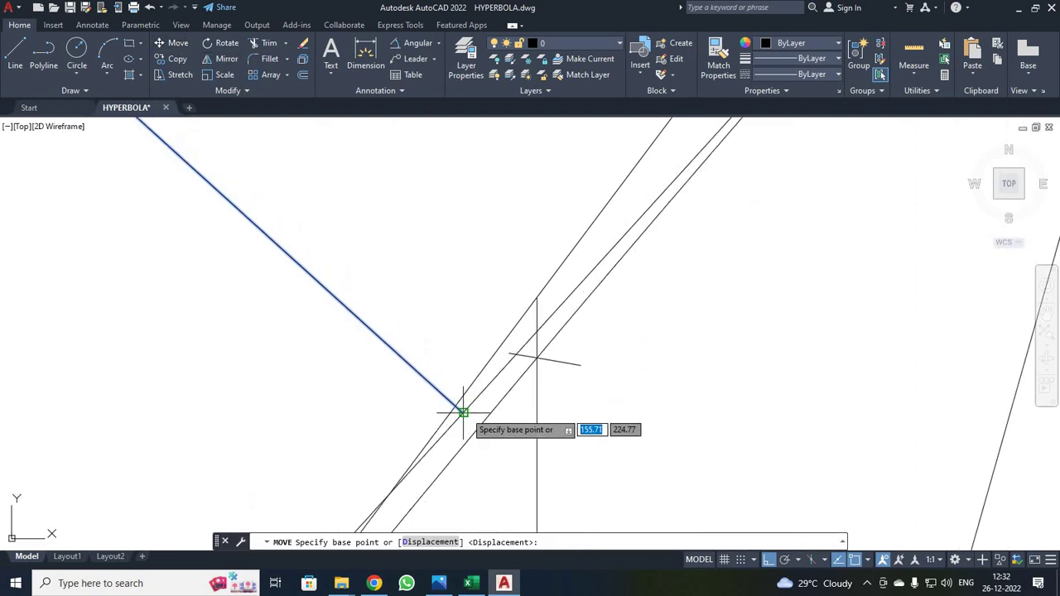
left_click(468, 407)
scroll(580, 352, "down", 1)
scroll(666, 249, "up", 4)
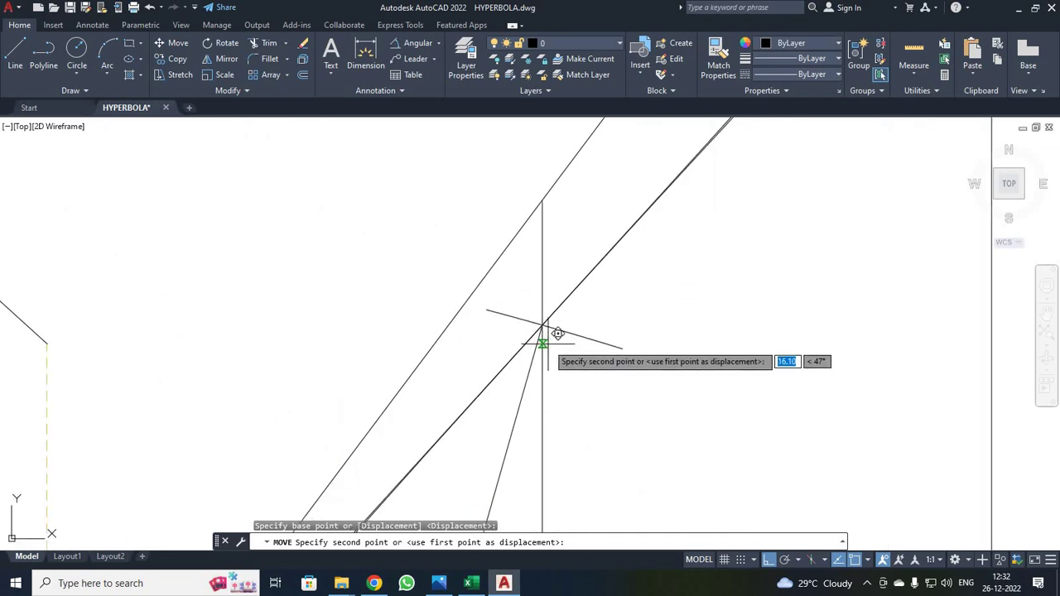
left_click(543, 323)
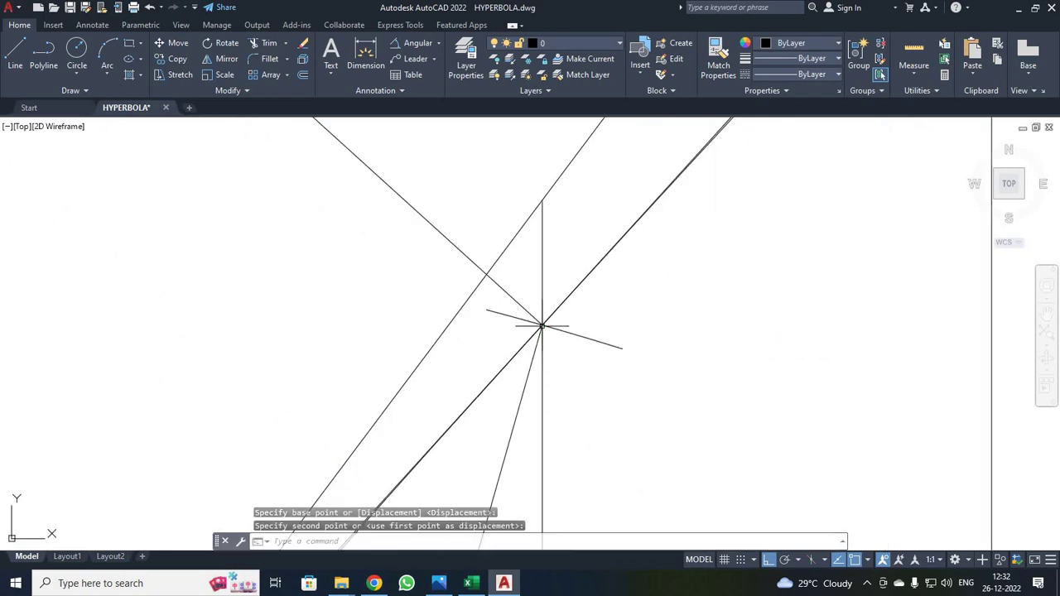
scroll(613, 364, "down", 5)
scroll(670, 404, "up", 5)
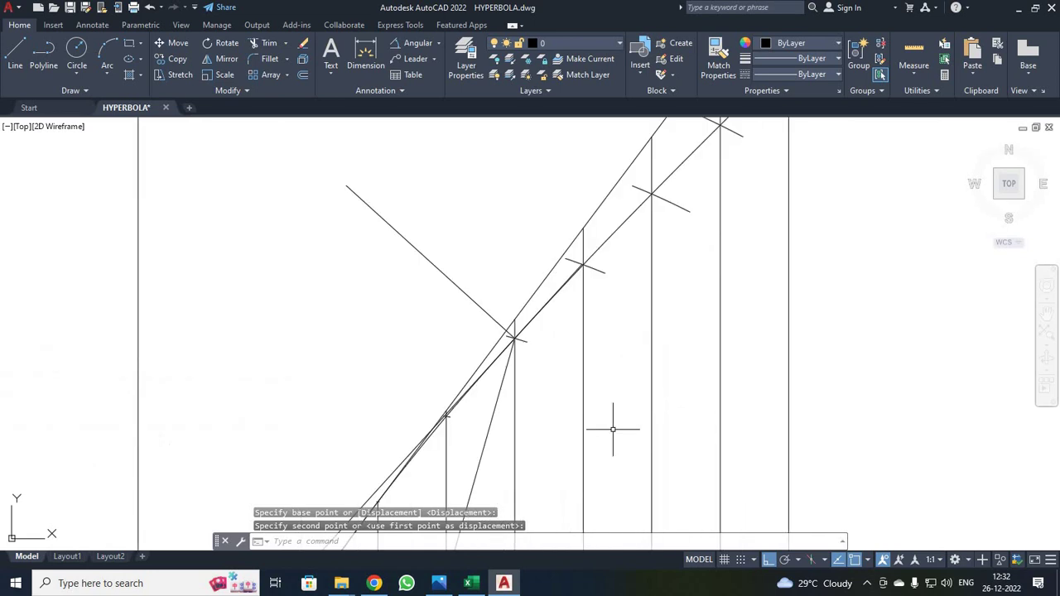
scroll(615, 425, "down", 9)
scroll(671, 315, "up", 8)
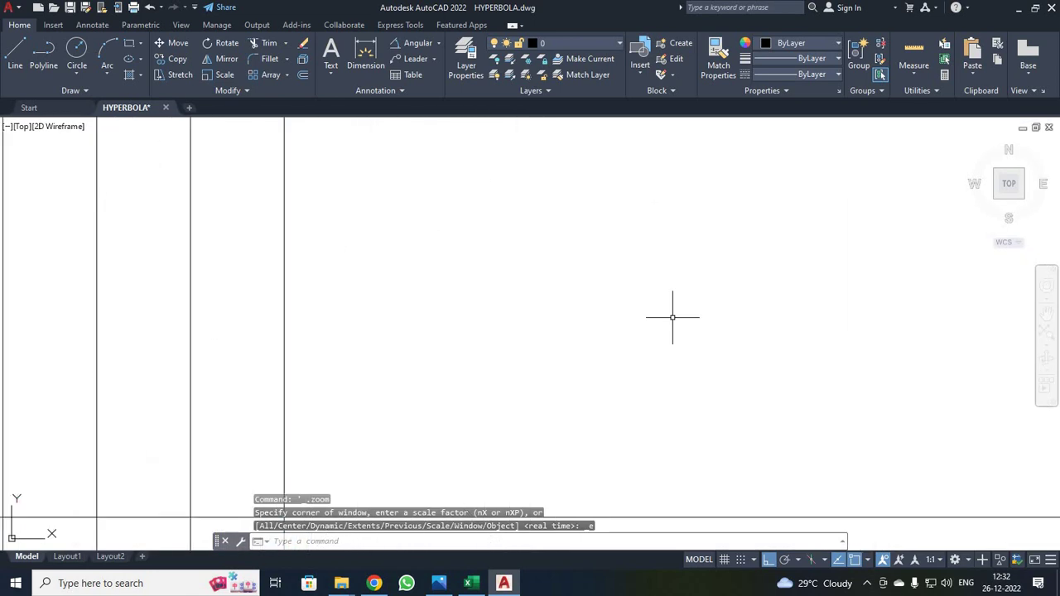
Mirror the moved normal line across the tangent line with Ortho off, keeping the source object
middle_click(671, 315)
middle_click(671, 314)
scroll(672, 316, "up", 4)
middle_click_drag(542, 381, 655, 439)
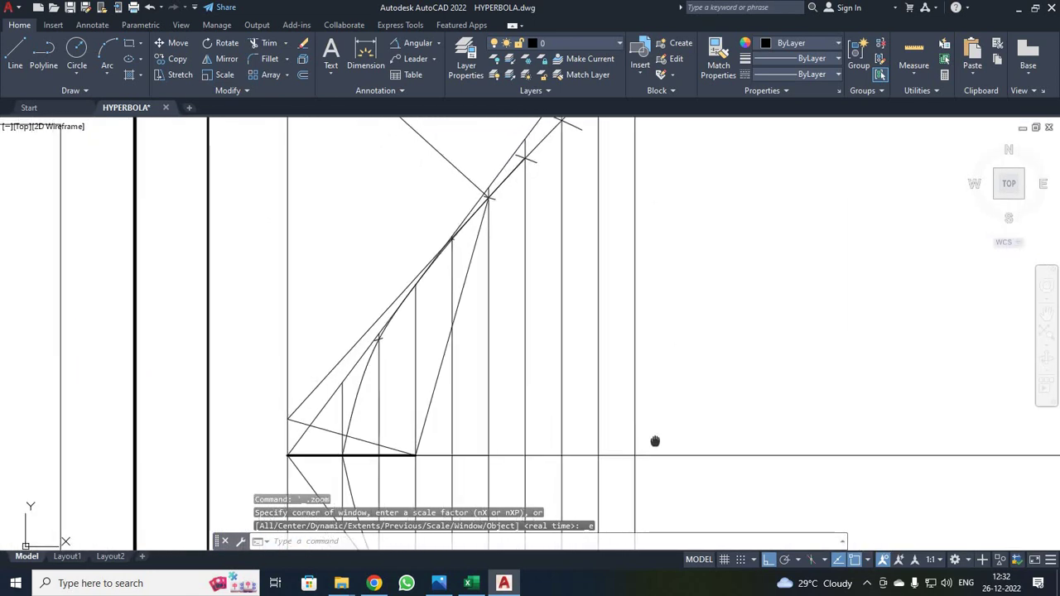
left_click(226, 58)
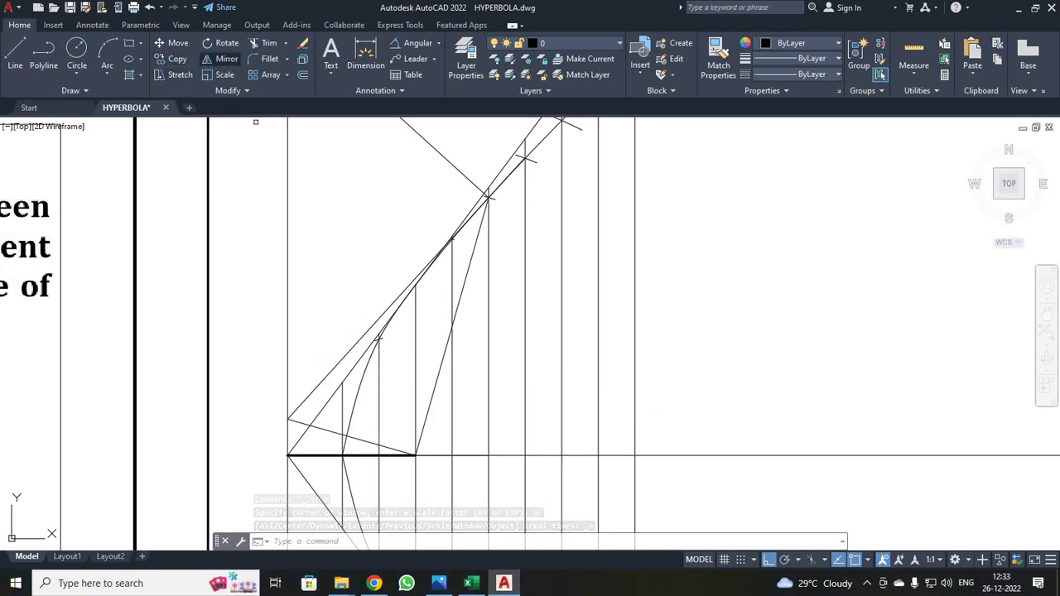
left_click(420, 135)
key("Return")
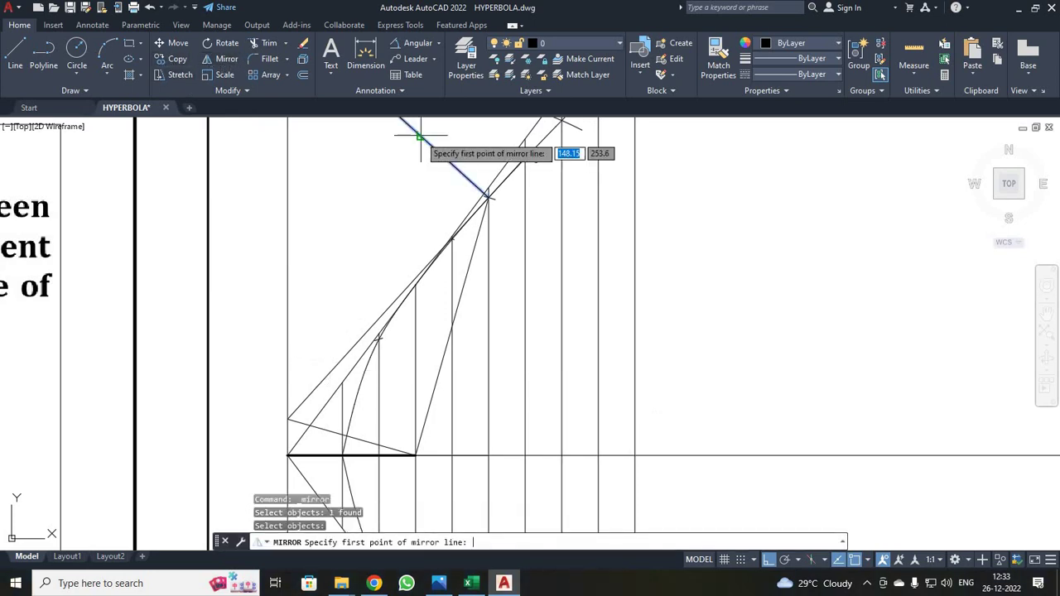
scroll(358, 340, "up", 5)
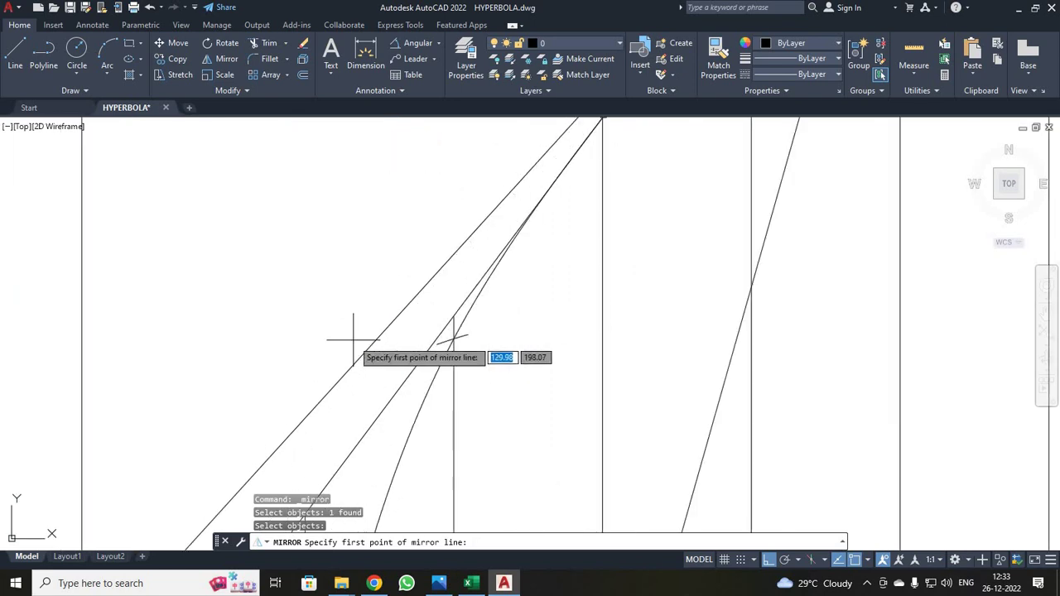
scroll(362, 349, "down", 5)
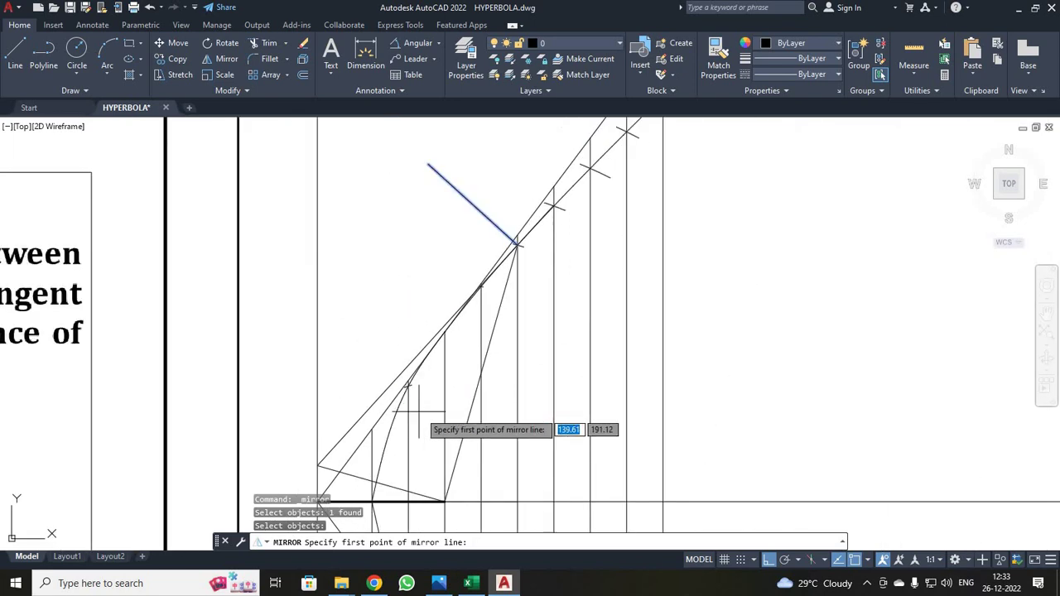
left_click(351, 422)
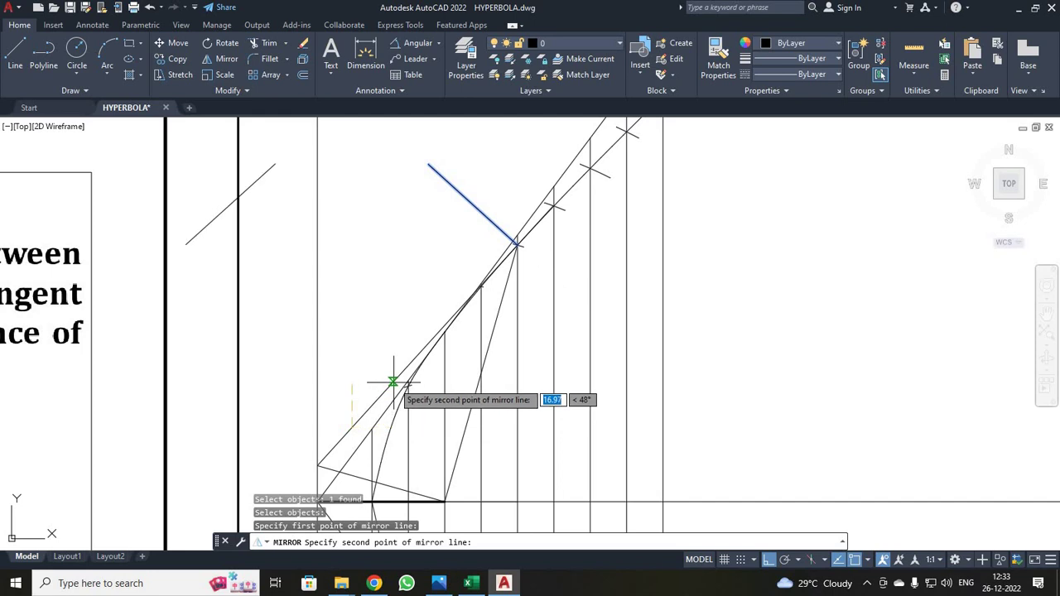
scroll(393, 381, "up", 3)
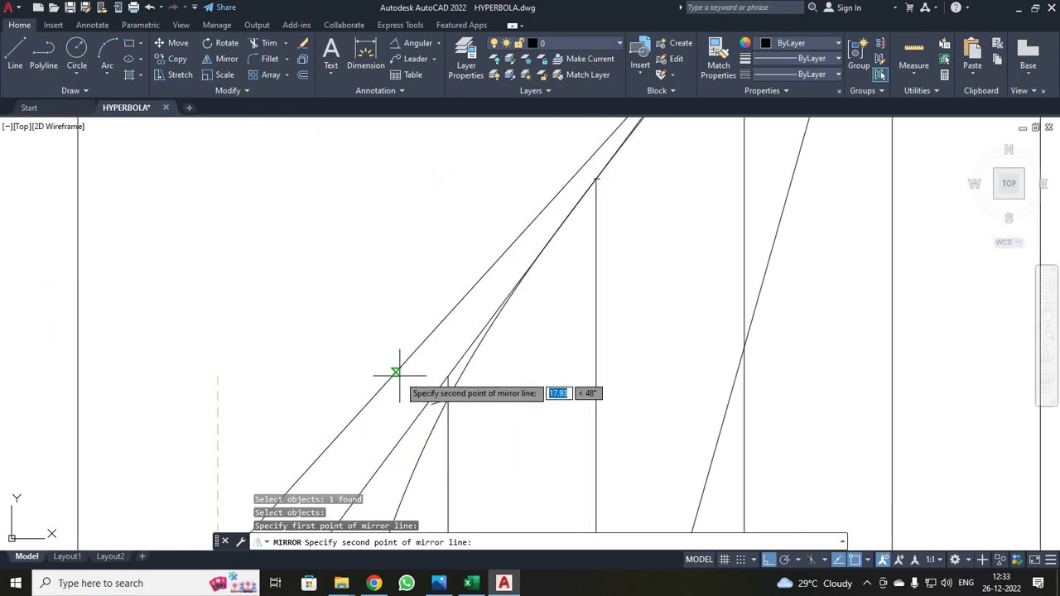
key("F8")
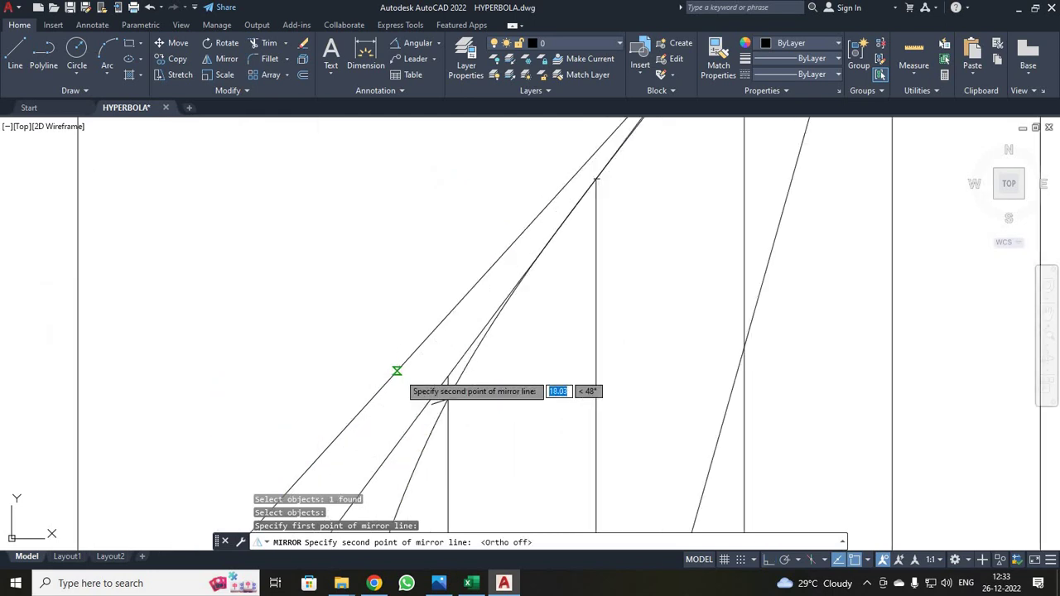
left_click(401, 365)
scroll(403, 368, "down", 4)
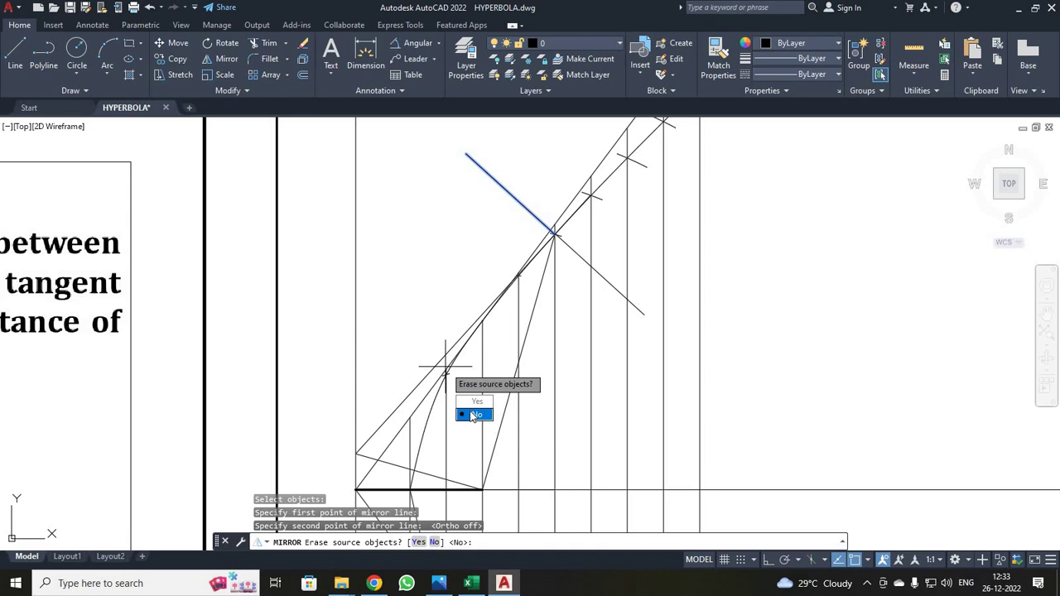
type("n")
key("Return")
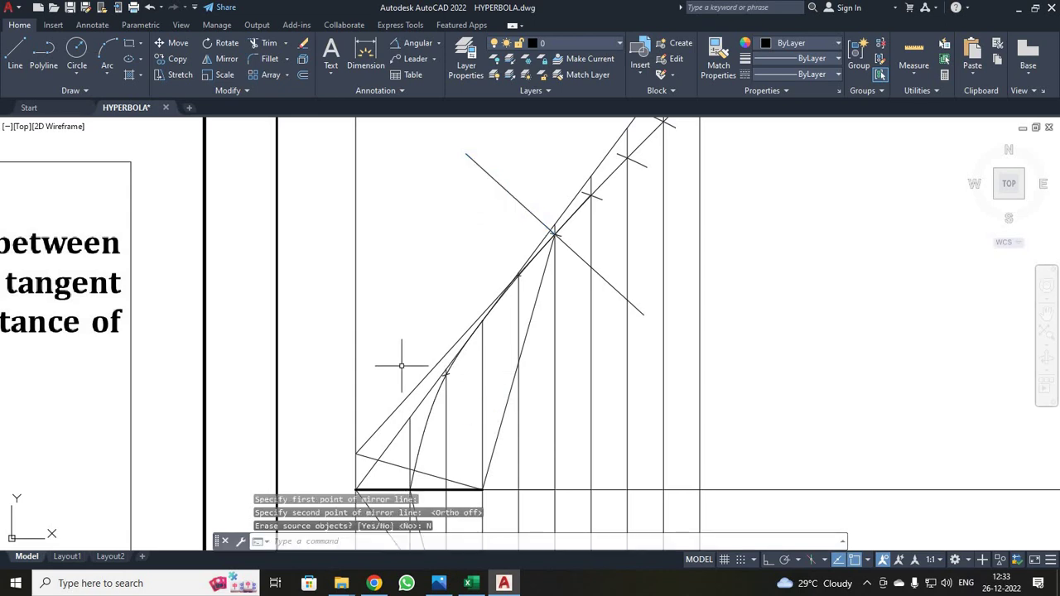
Set the lineweight of the hyperbola curve, the tangent and both halves of the normal to 0.35 mm
scroll(678, 284, "down", 2)
scroll(716, 370, "down", 3)
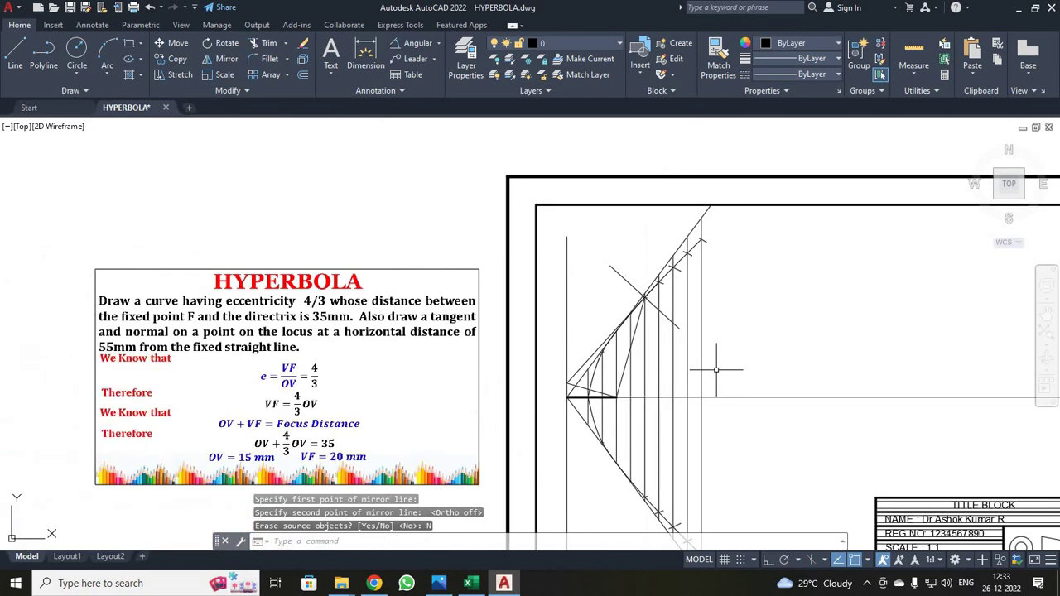
scroll(716, 370, "up", 3)
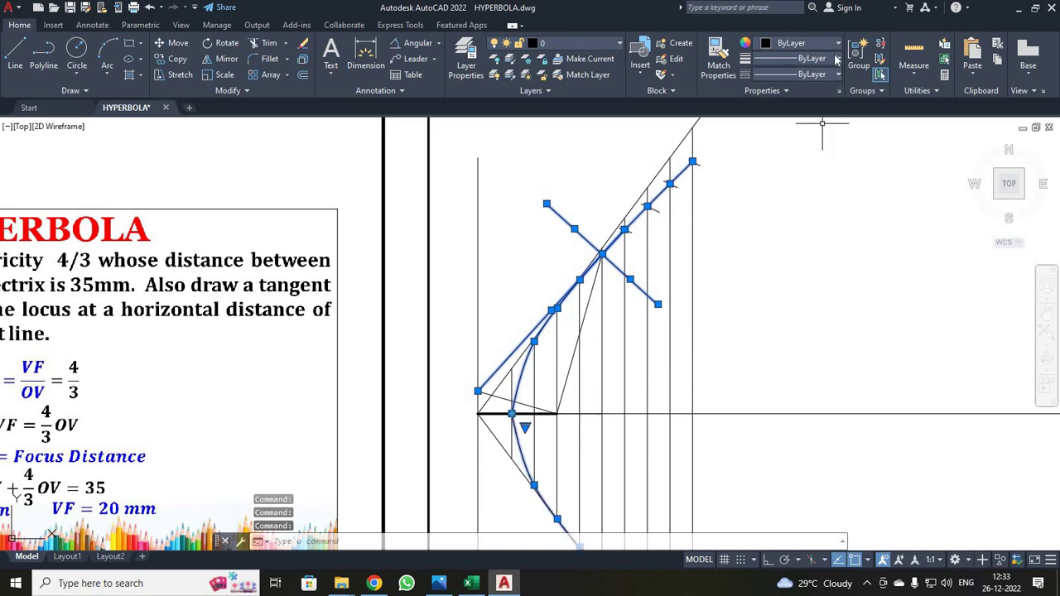
left_click(807, 75)
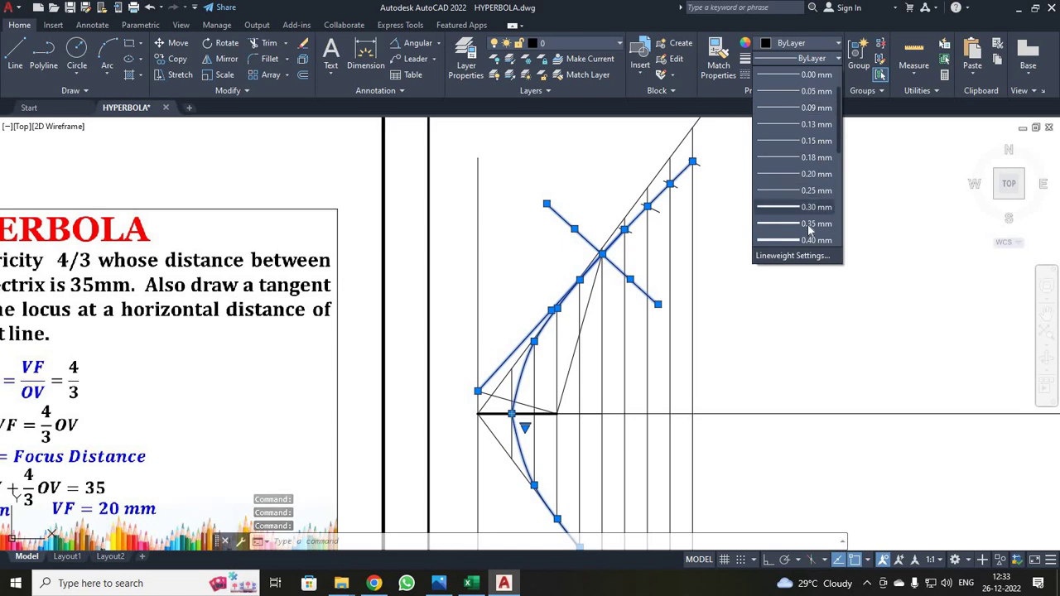
left_click(807, 223)
scroll(789, 323, "down", 5)
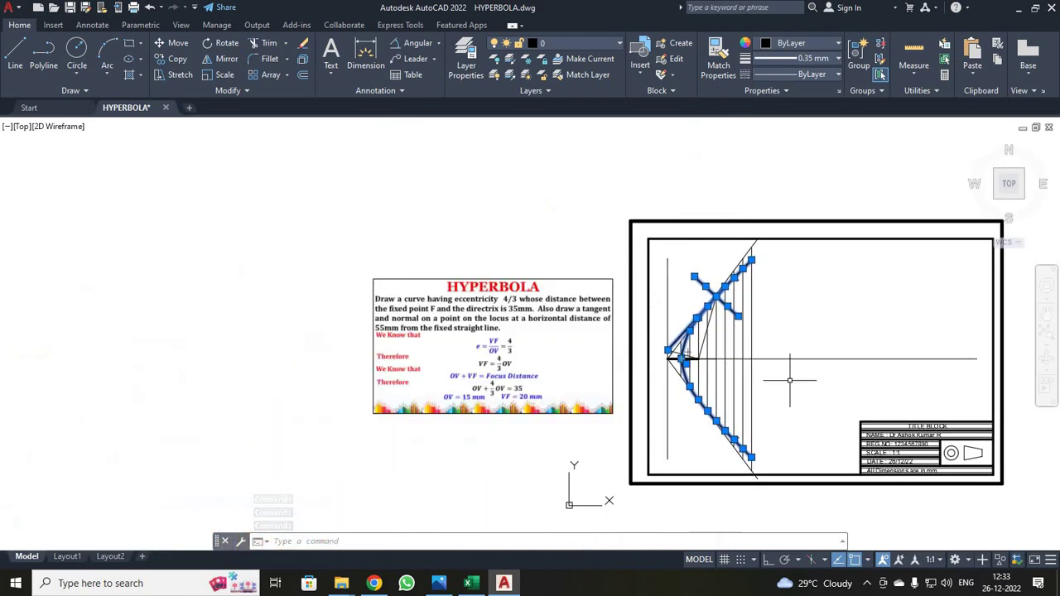
scroll(804, 378, "up", 5)
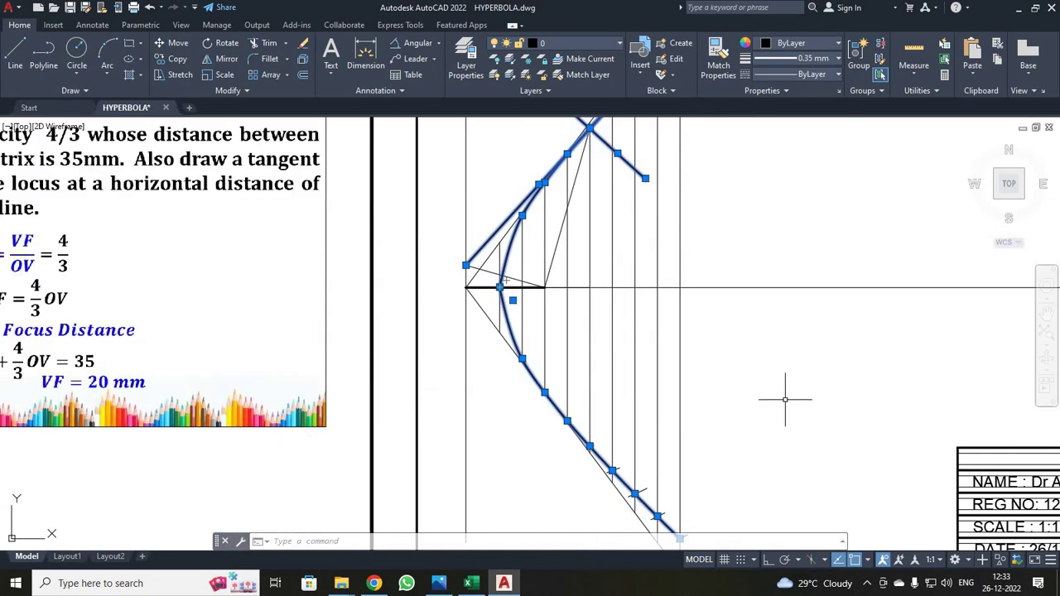
key("Escape")
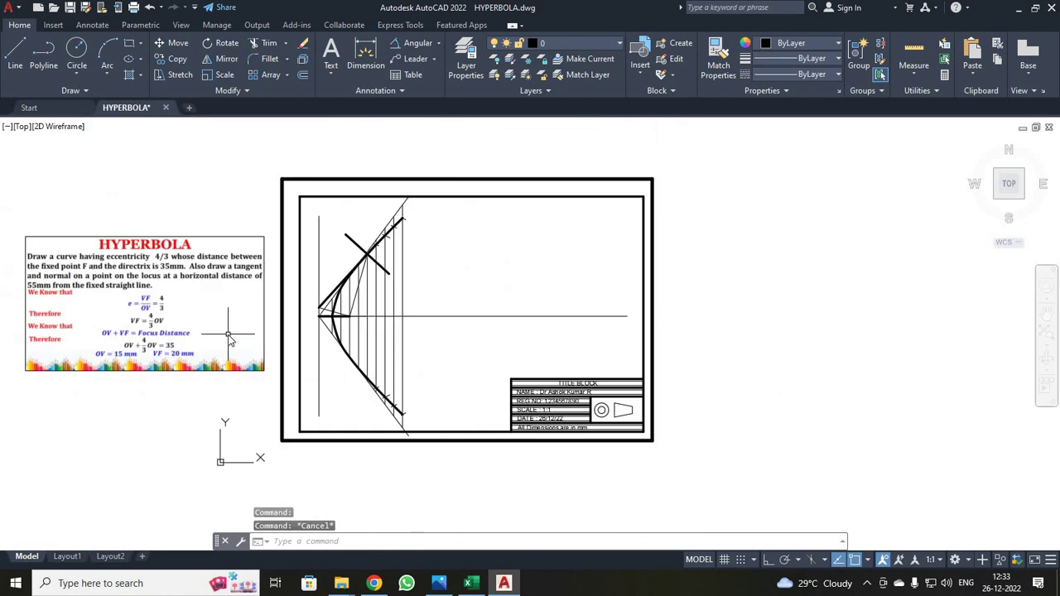
Increase the arrow size and text height of the ISO-25 dimension style
type("z")
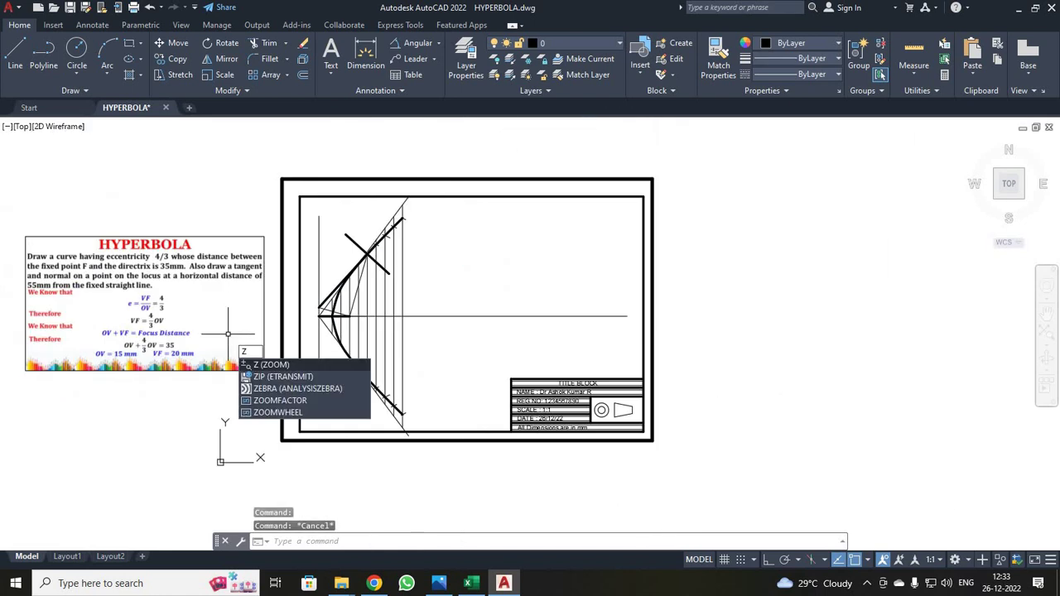
key("Return")
type("a")
key("Return")
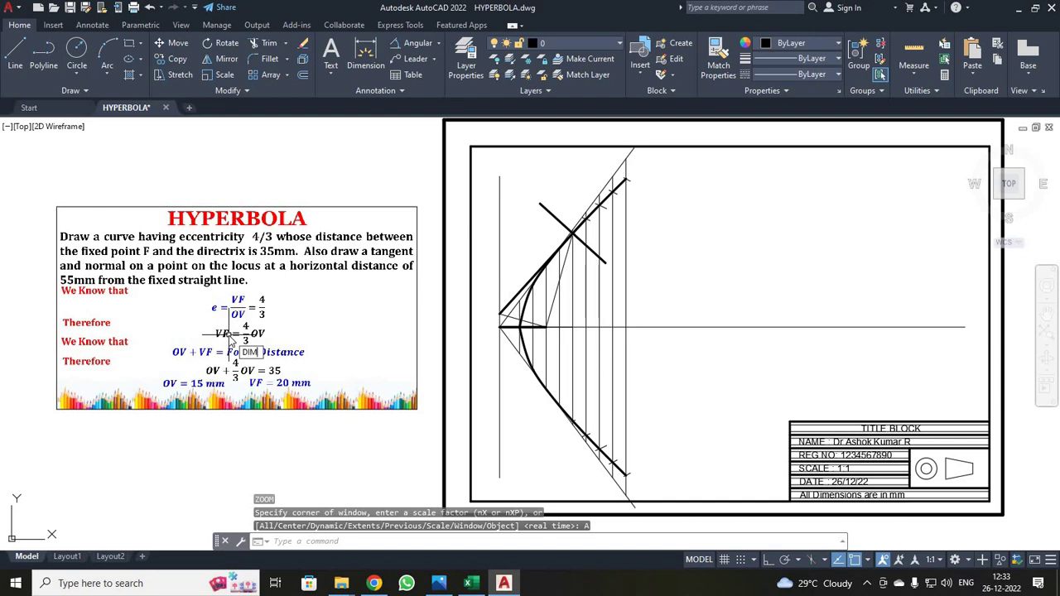
type("STY")
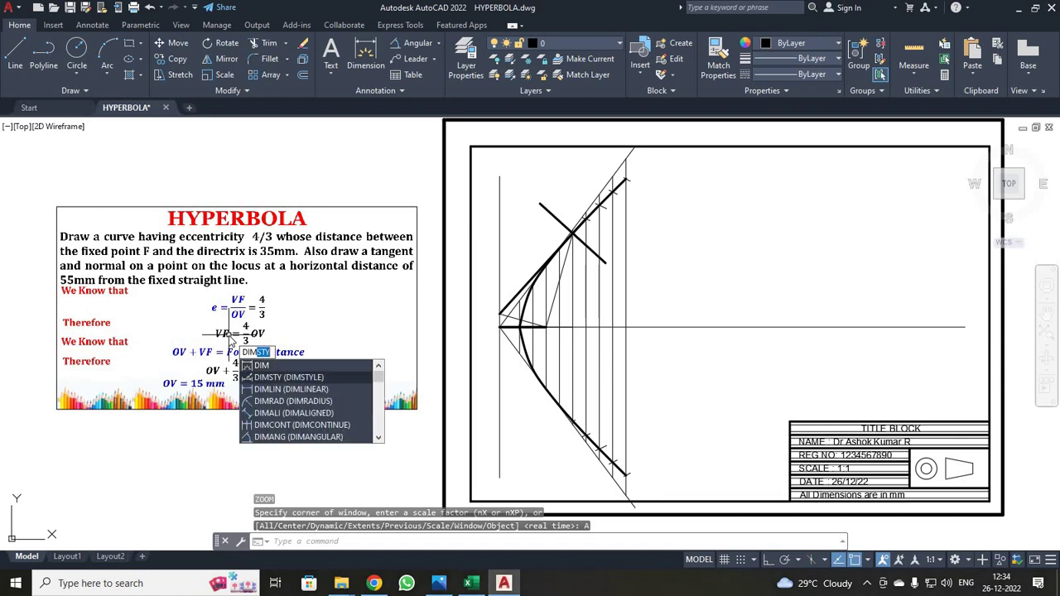
key("Return")
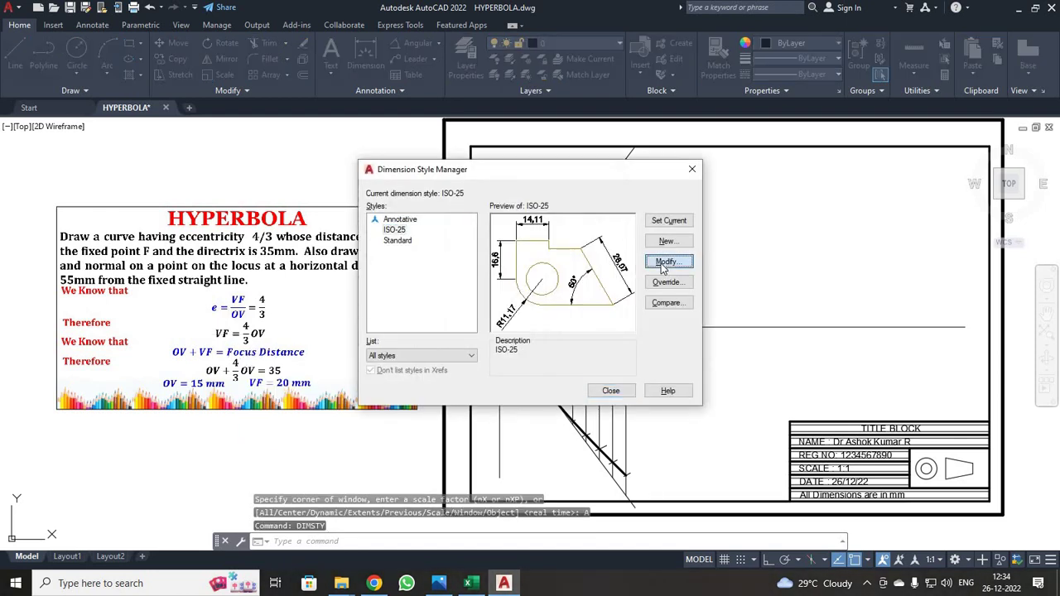
left_click(665, 261)
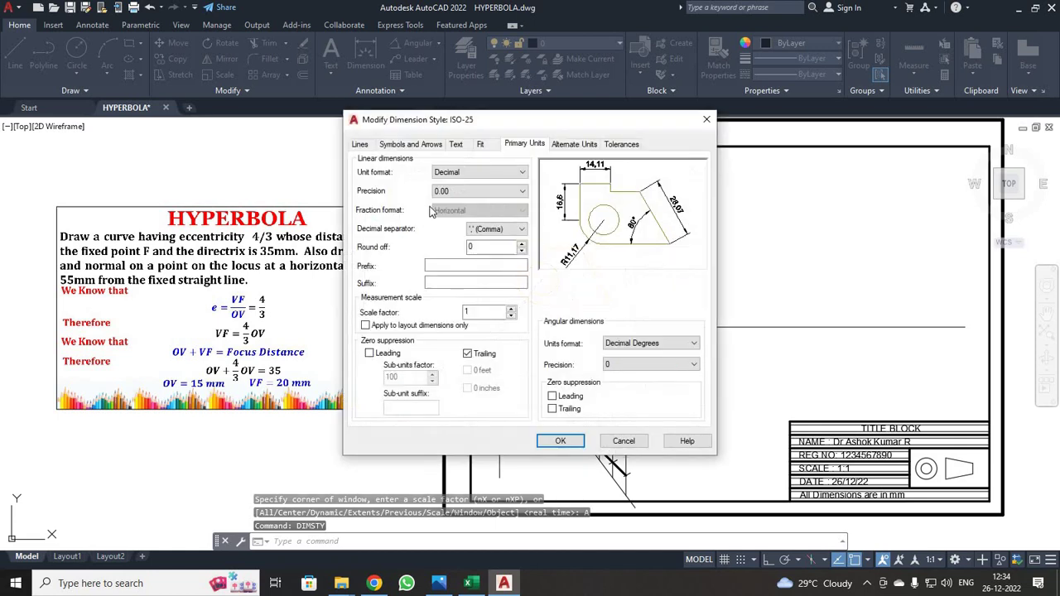
left_click(406, 146)
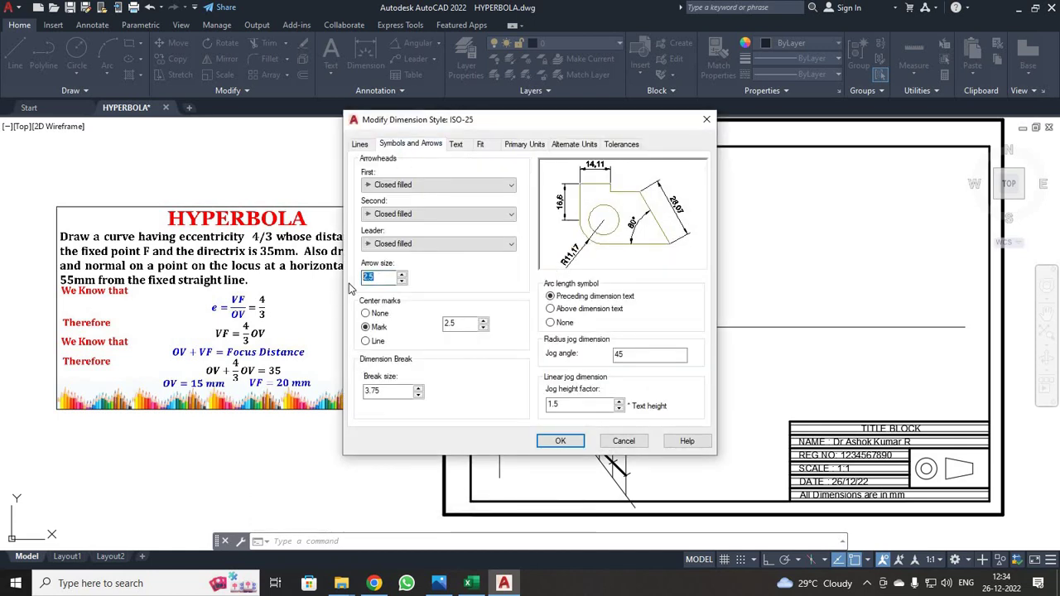
left_click(457, 145)
double_click(480, 240)
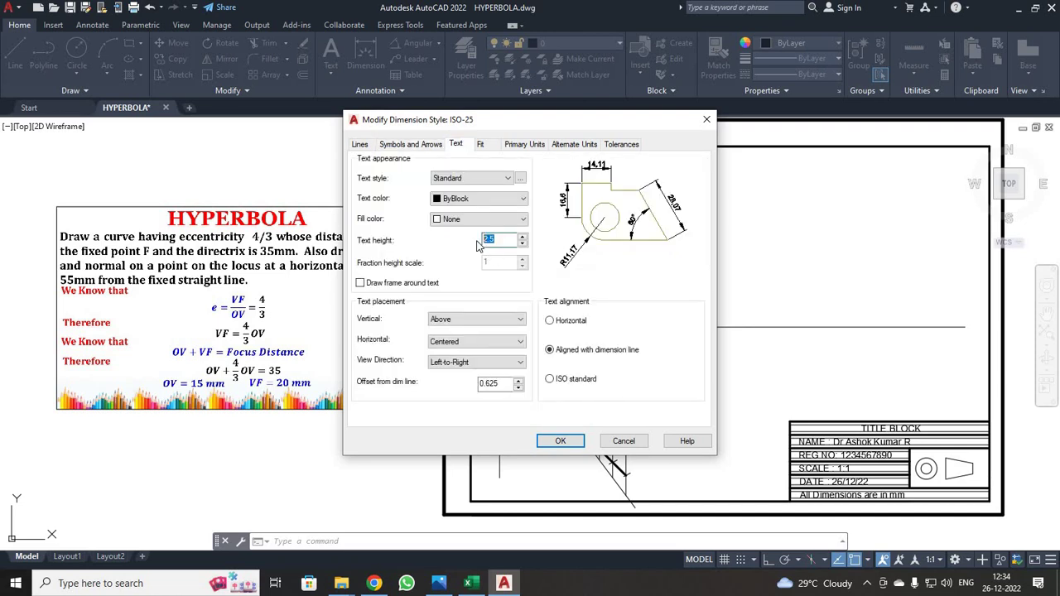
Set the linear precision of the ISO-25 dimension style to 0.0 and close the style manager
left_click(524, 144)
left_click(451, 191)
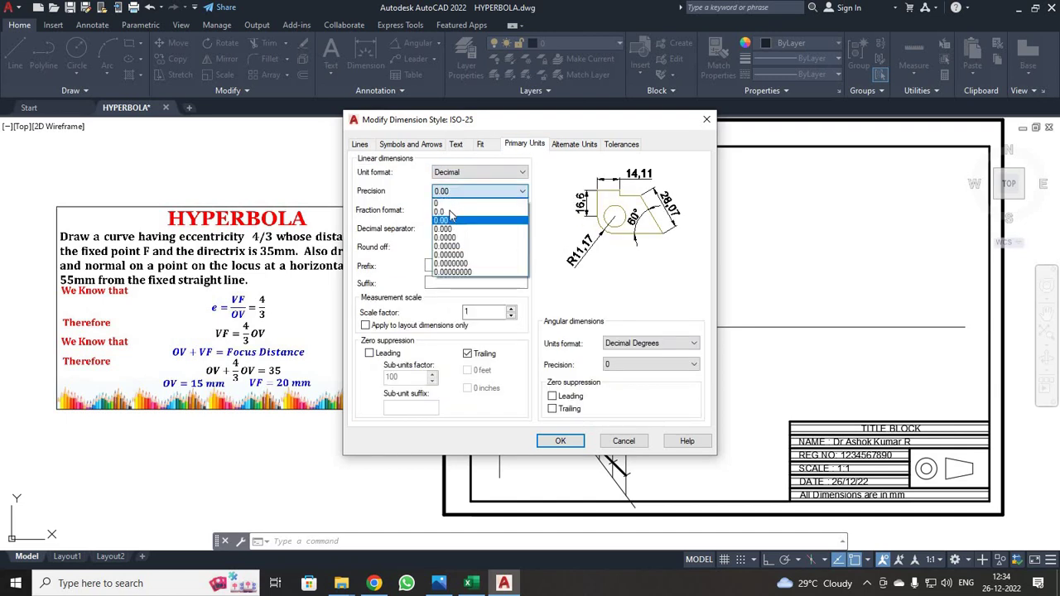
left_click(451, 212)
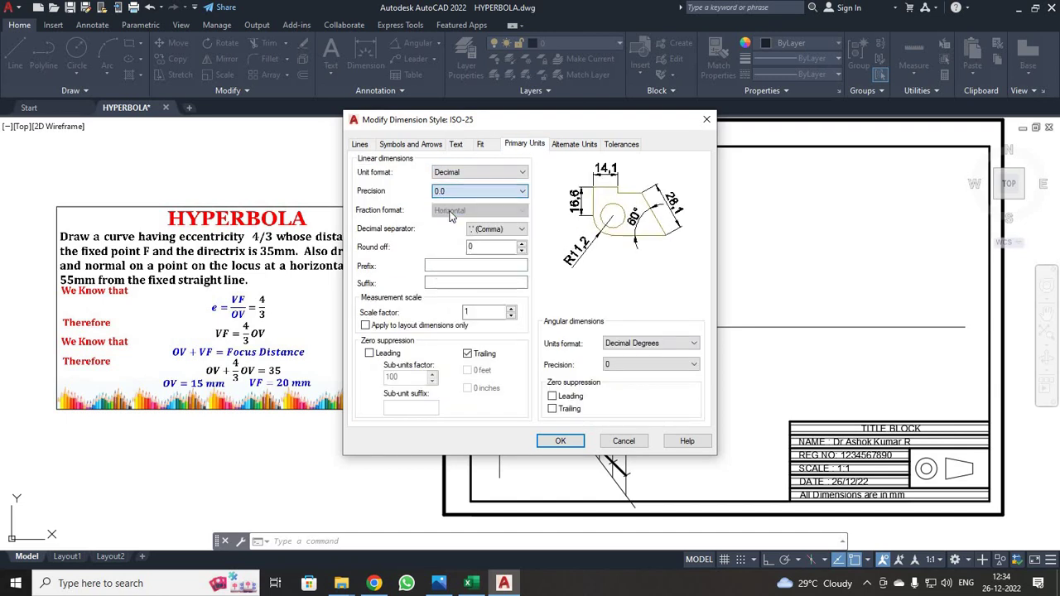
left_click(558, 440)
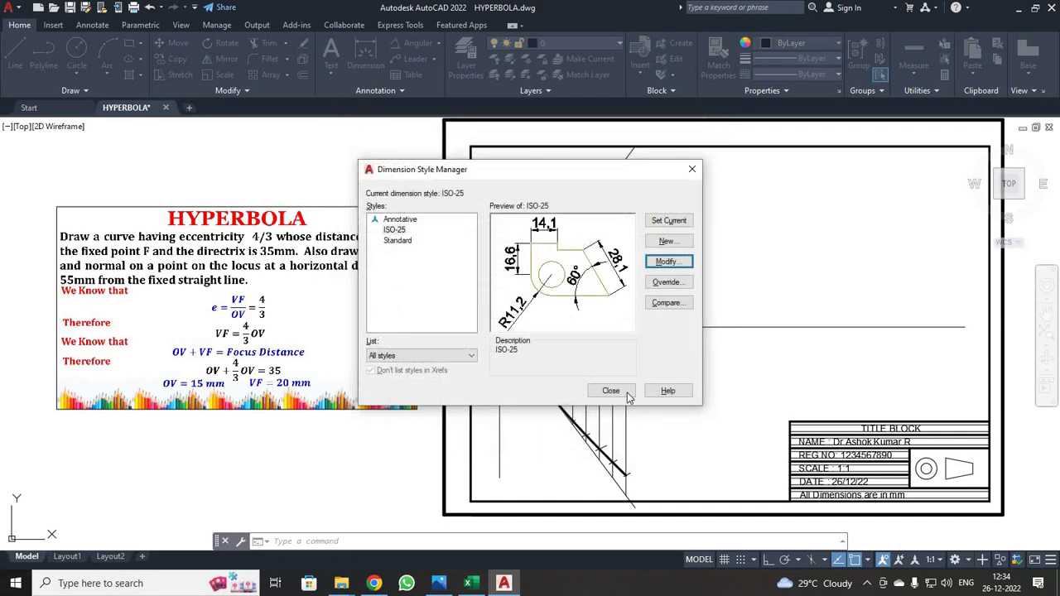
left_click(626, 396)
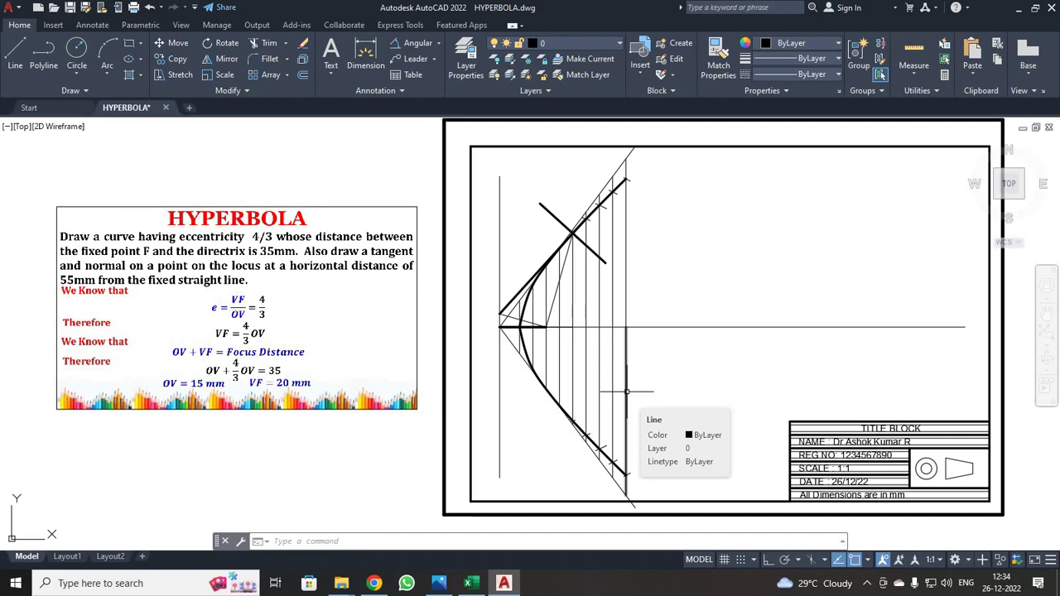
Add a horizontal linear dimension from the directrix to the hyperbola's vertex, placed below the axis
scroll(592, 414, "up", 2)
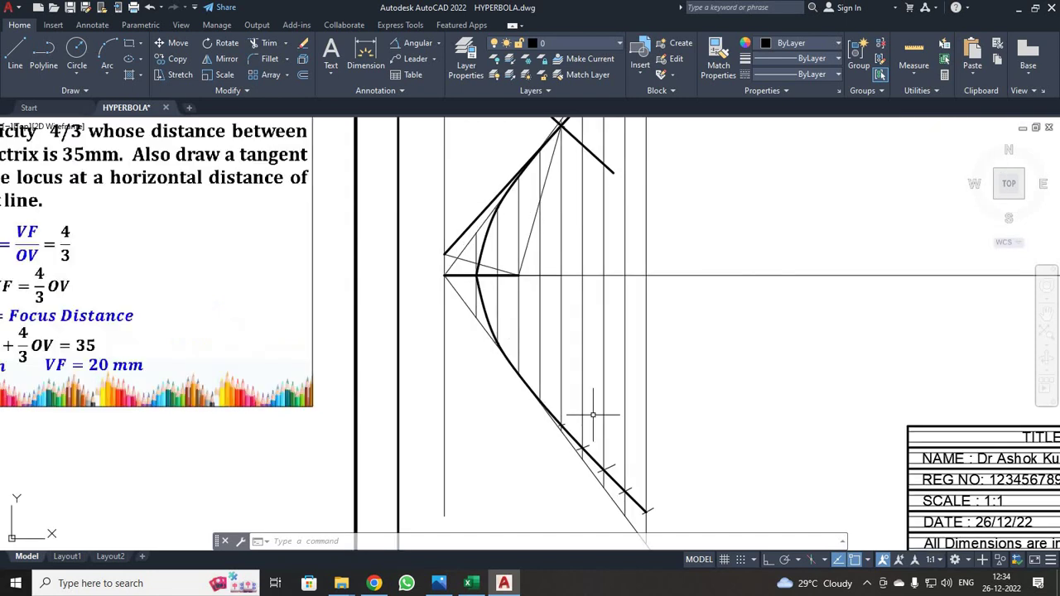
left_click(437, 43)
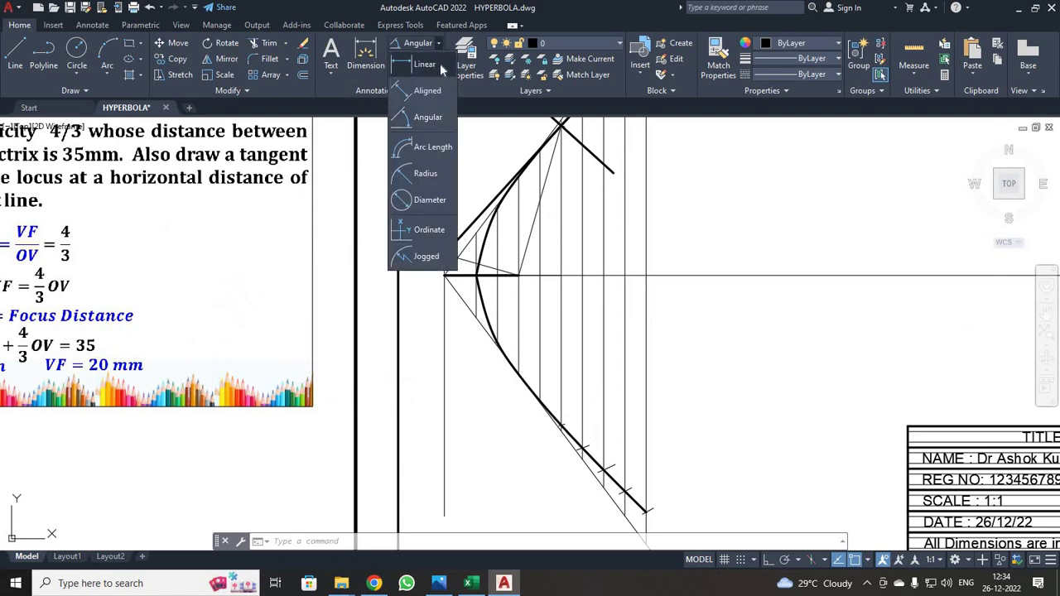
left_click(440, 63)
left_click(445, 275)
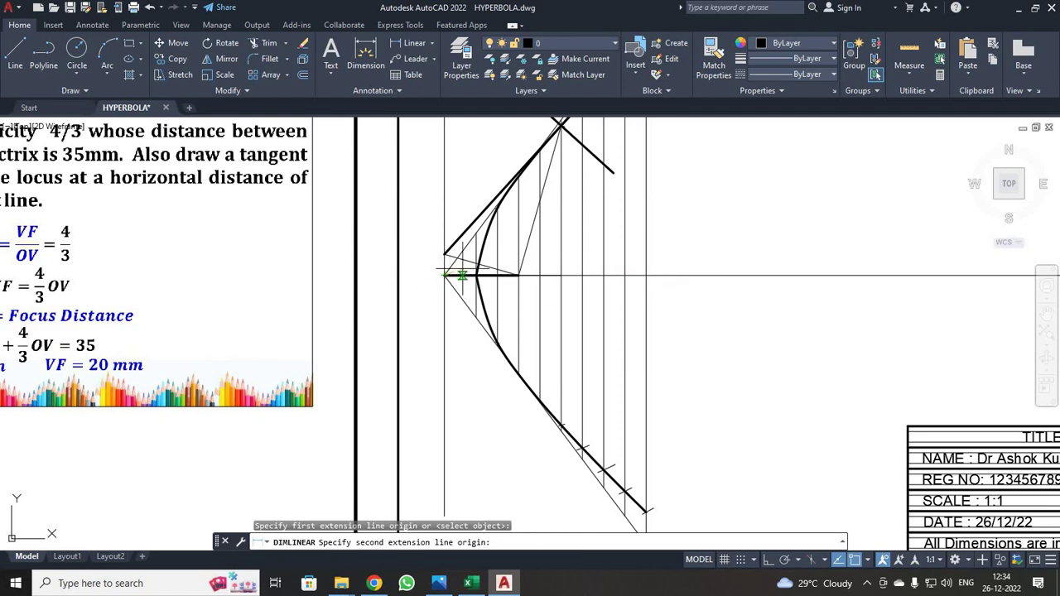
left_click(477, 275)
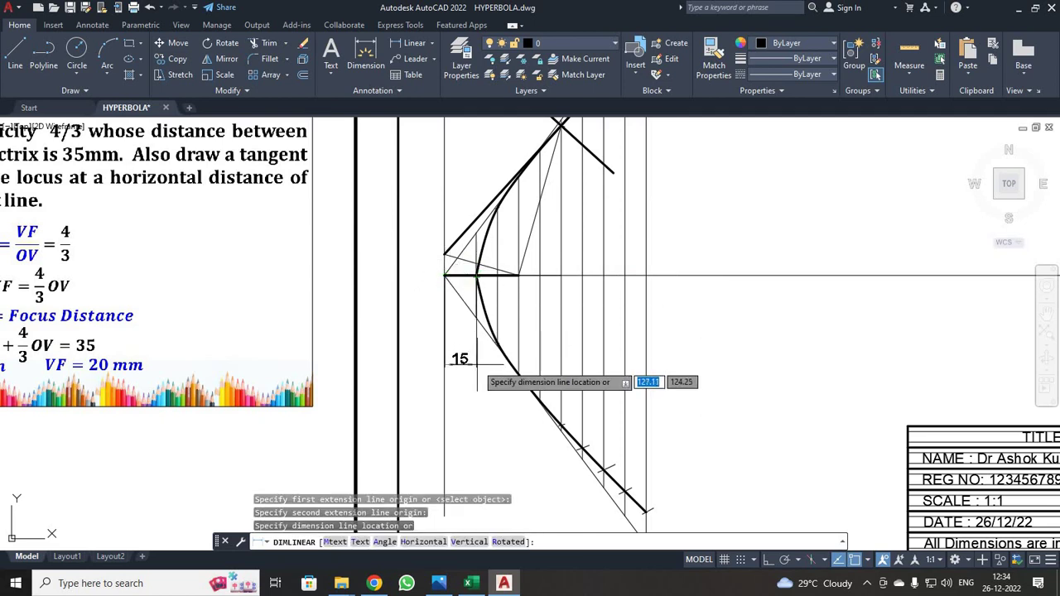
left_click(477, 365)
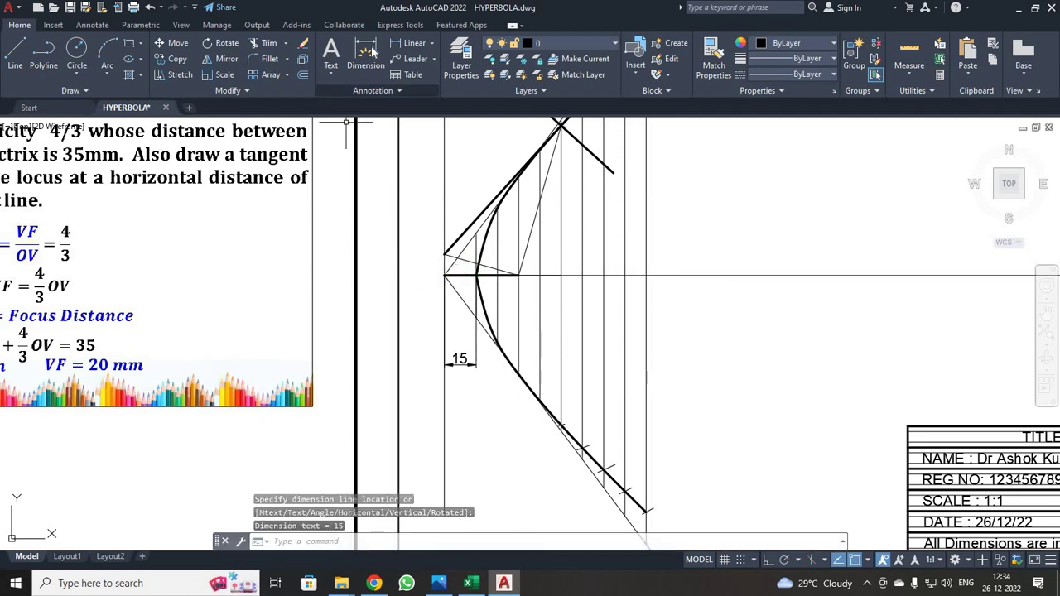
Add a horizontal linear dimension from the directrix to the focus, placed below the vertex dimension
left_click(416, 42)
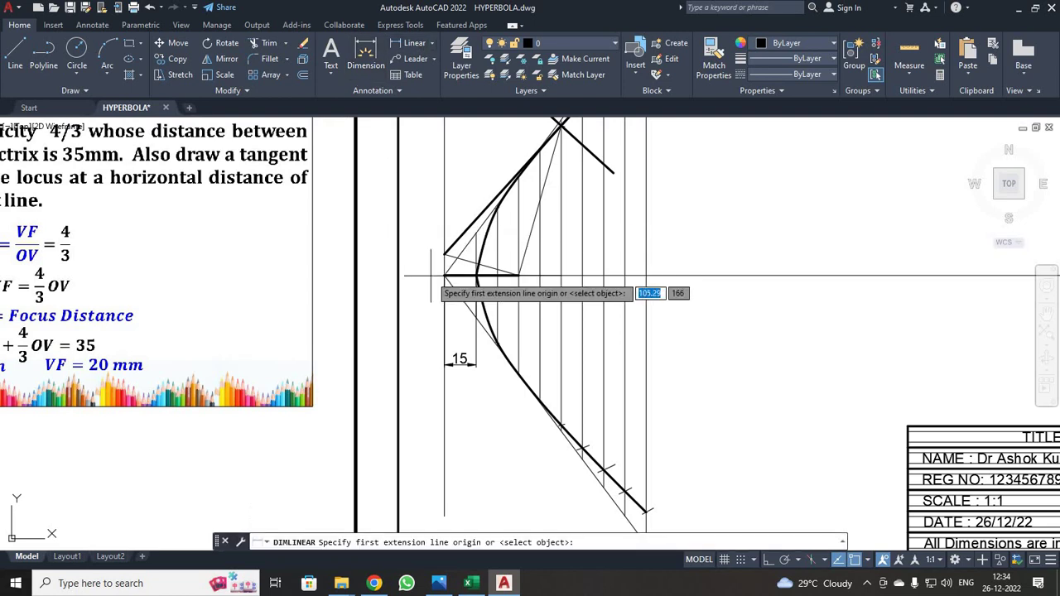
left_click(444, 275)
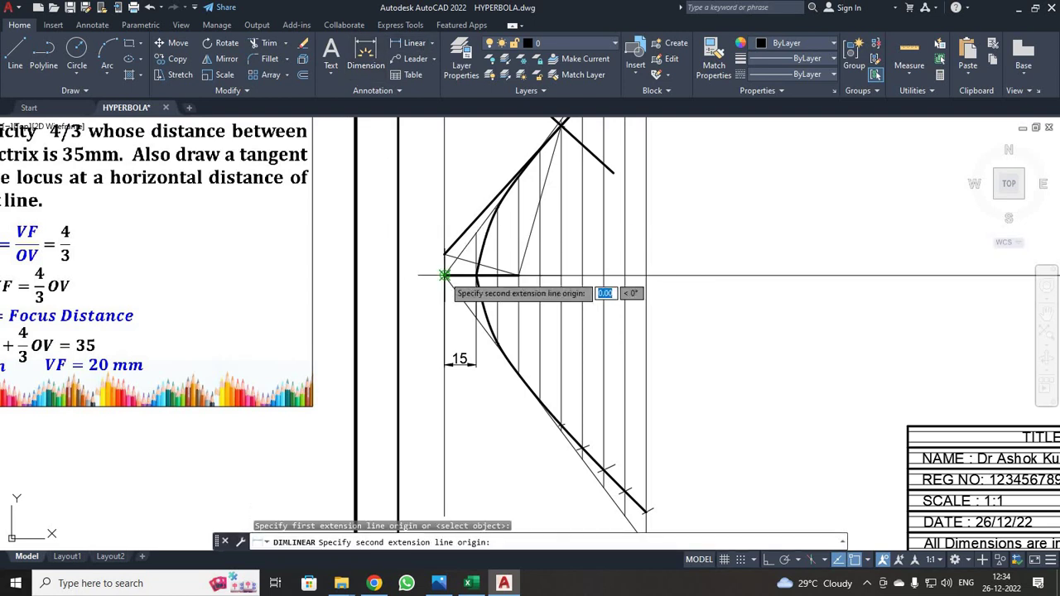
left_click(520, 275)
left_click(501, 401)
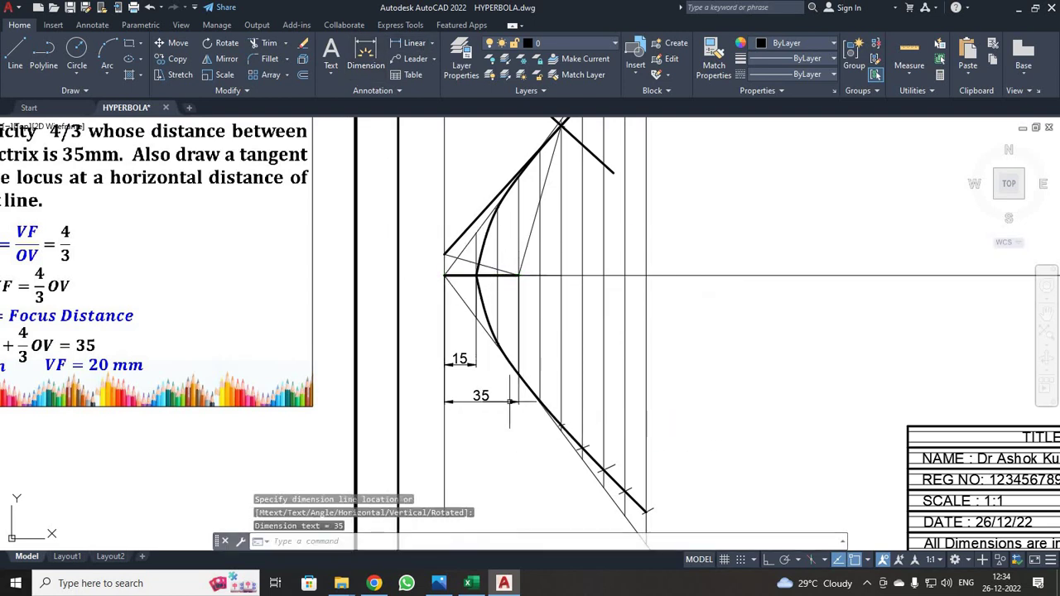
scroll(745, 344, "down", 2)
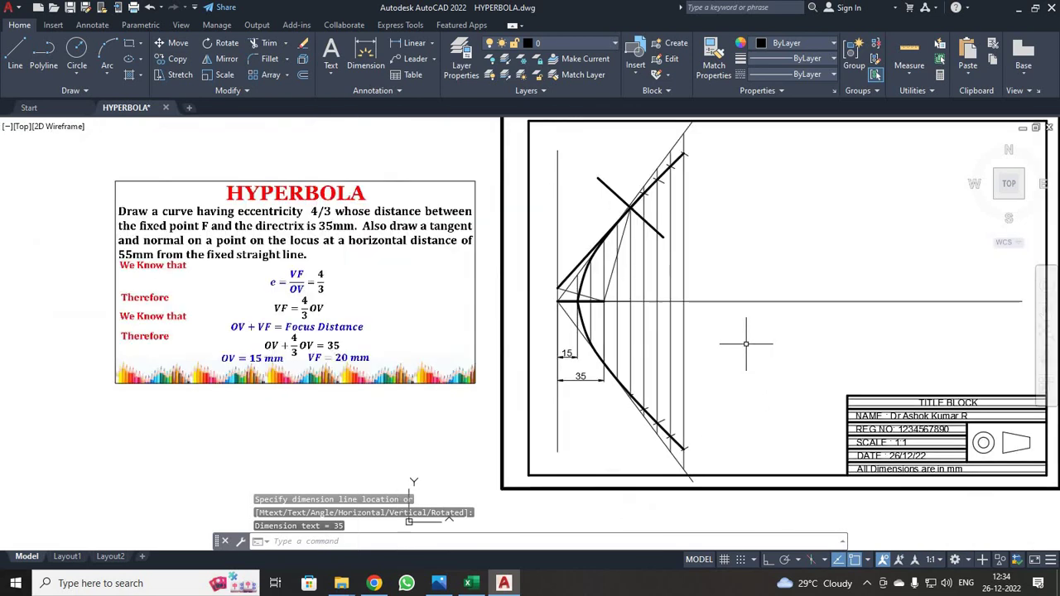
middle_click_drag(759, 280, 752, 373)
scroll(752, 374, "up", 2)
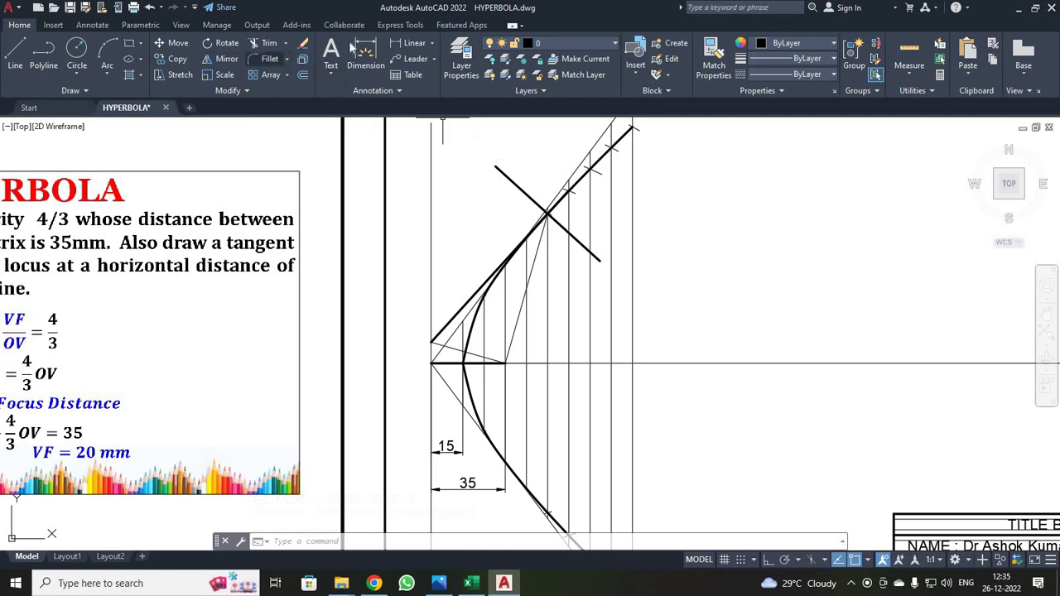
left_click(403, 42)
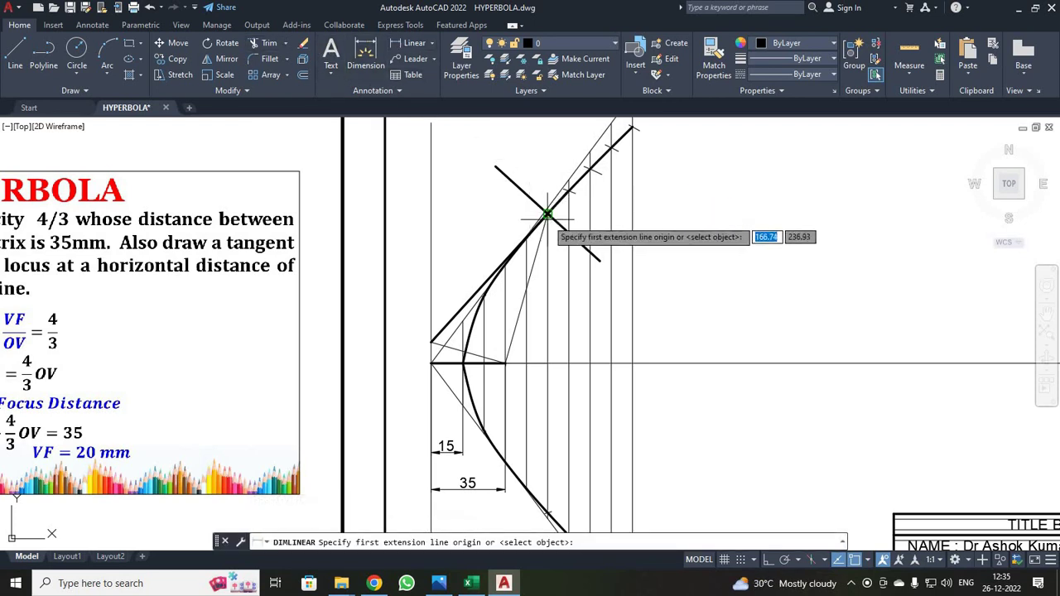
scroll(549, 216, "up", 1)
scroll(553, 211, "up", 1)
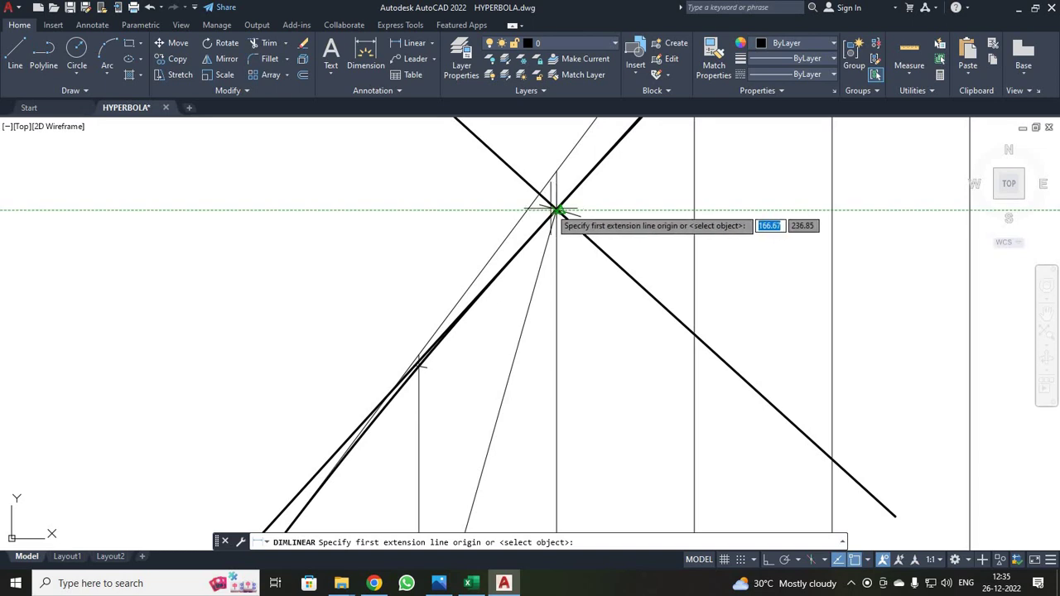
left_click(559, 211)
scroll(284, 233, "down", 2)
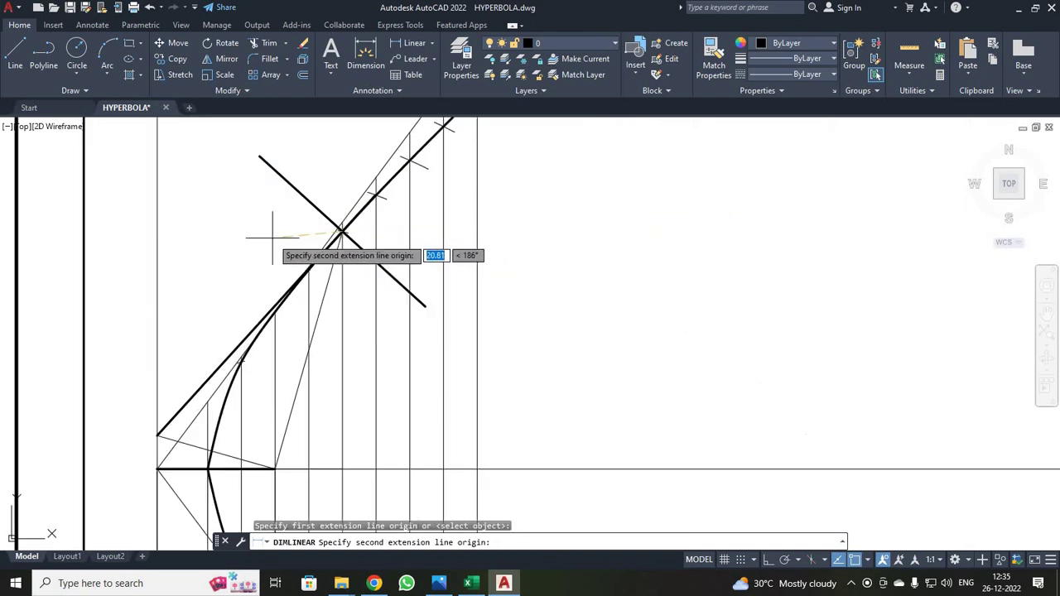
left_click(157, 232)
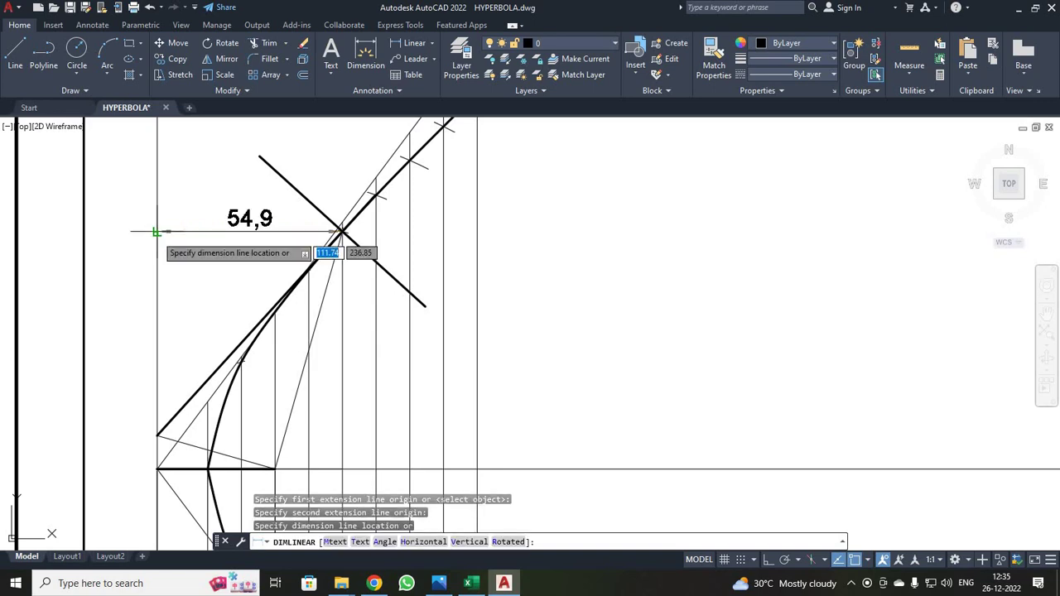
key("Escape")
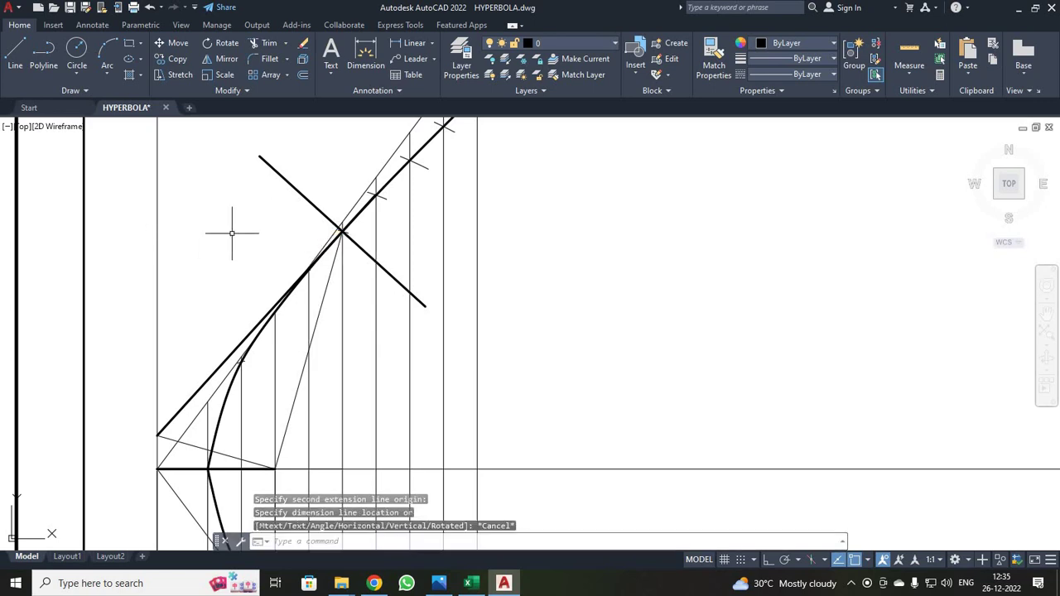
Add a horizontal linear dimension from the directrix to the point where tangent and normal cross, placed above the normal
scroll(231, 229, "up", 2)
scroll(248, 232, "up", 1)
scroll(267, 230, "down", 1)
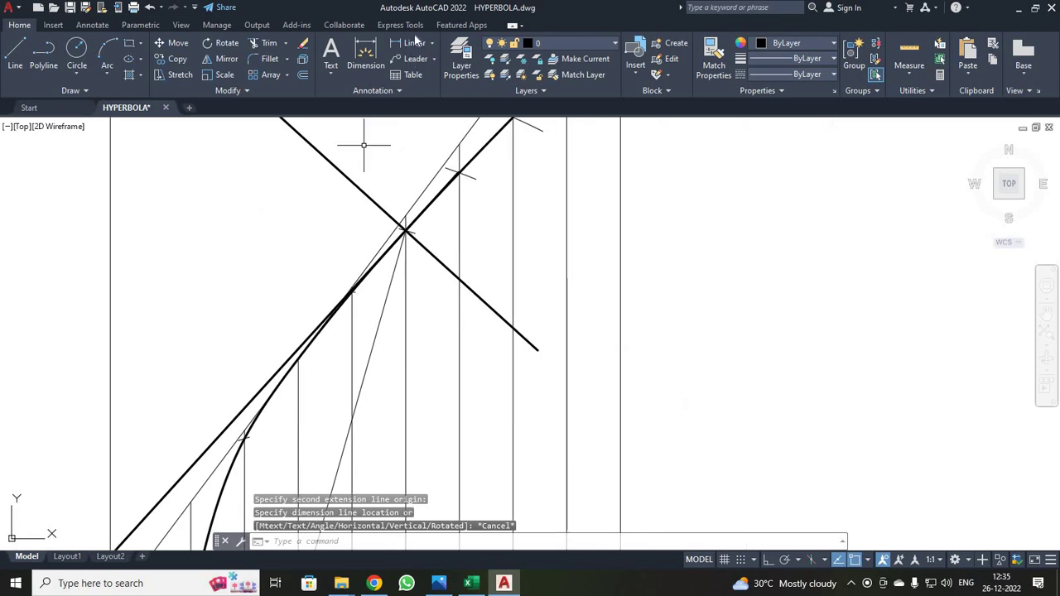
left_click(414, 42)
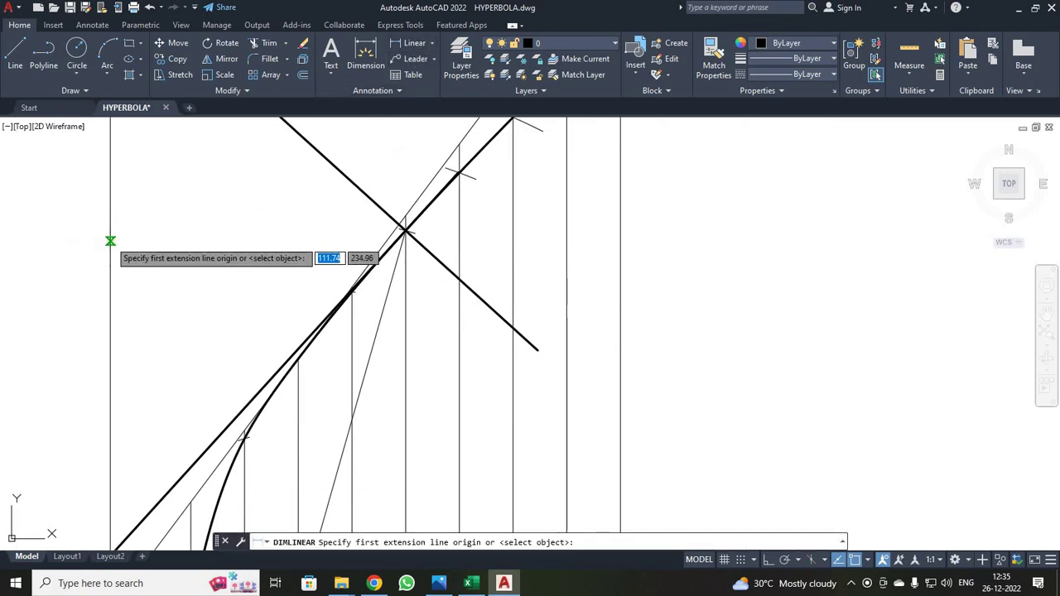
left_click(110, 240)
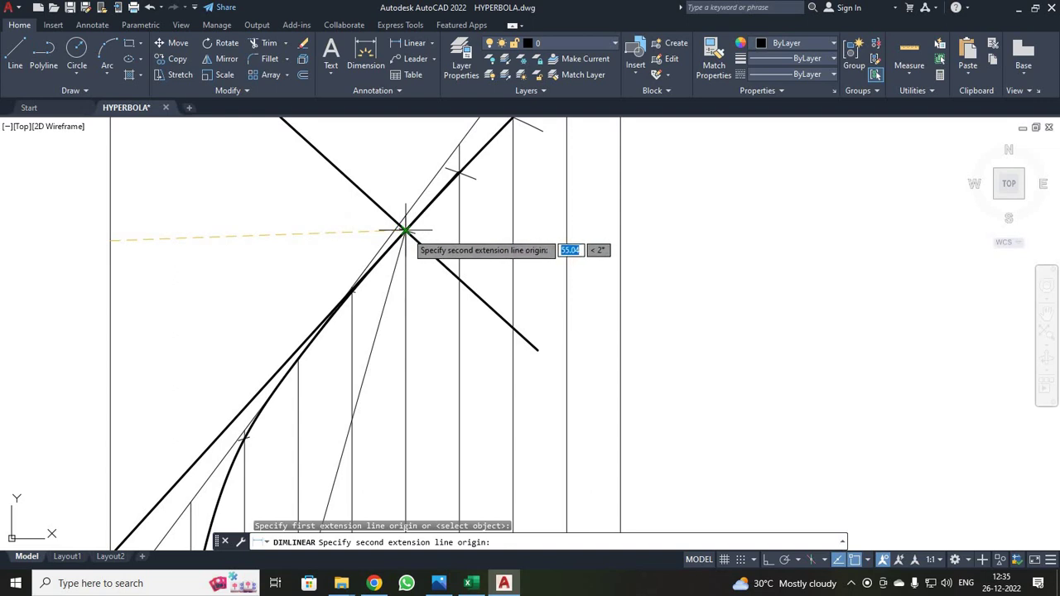
scroll(406, 231, "up", 3)
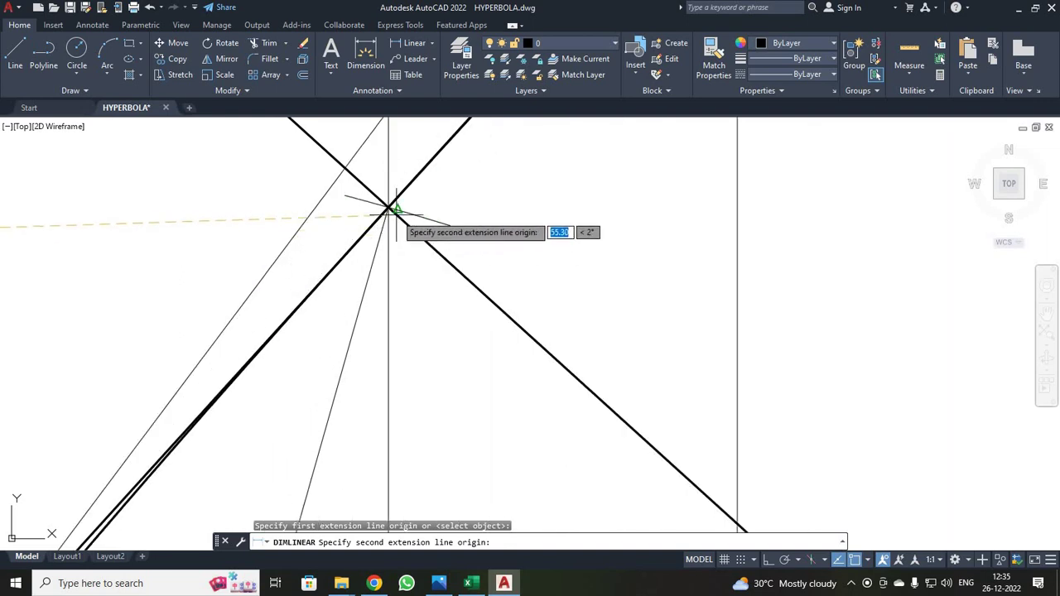
left_click(387, 206)
scroll(386, 208, "down", 3)
scroll(383, 217, "up", 2)
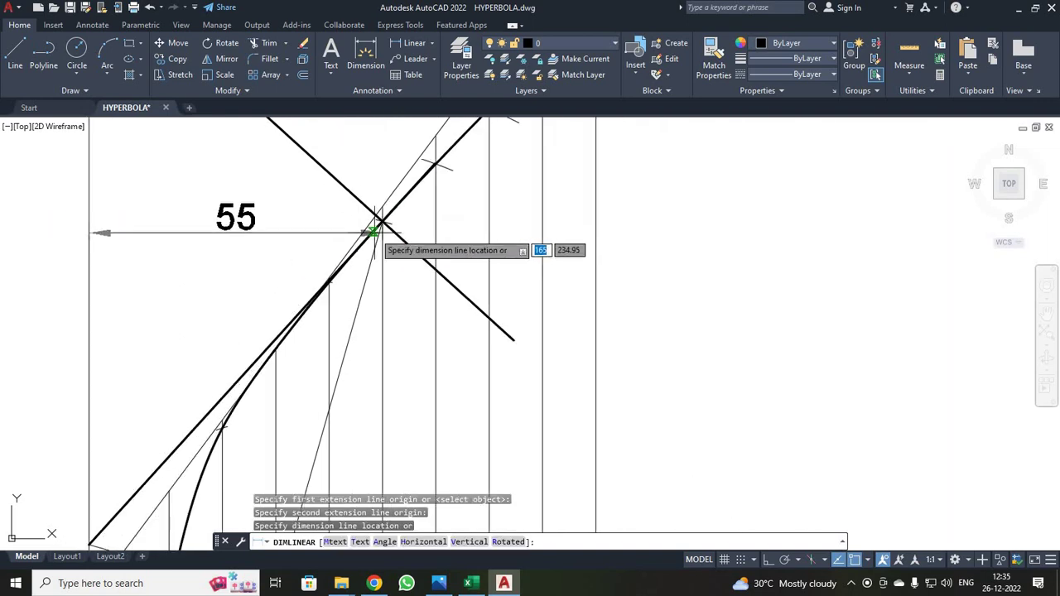
scroll(378, 178, "down", 5)
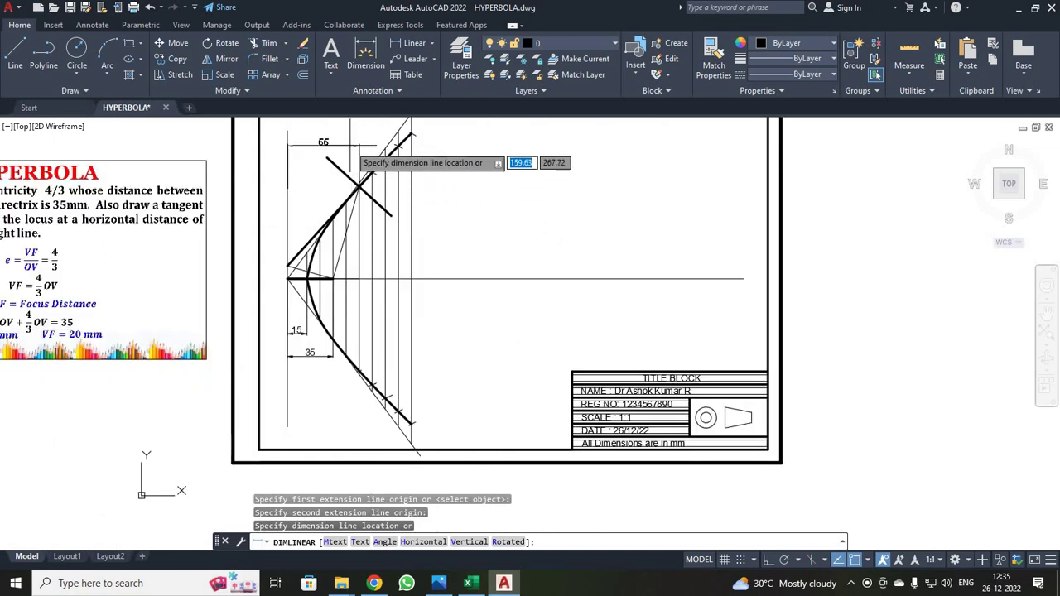
left_click(350, 143)
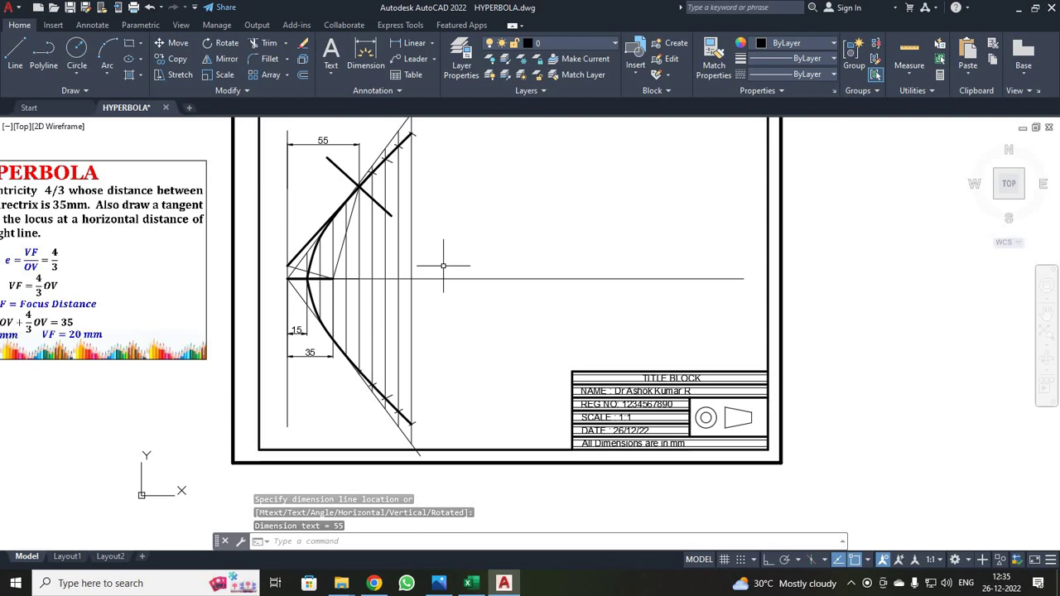
Zoom to show the entire drawing with the problem statement and the dimensioned hyperbola
type("Z")
key("Return")
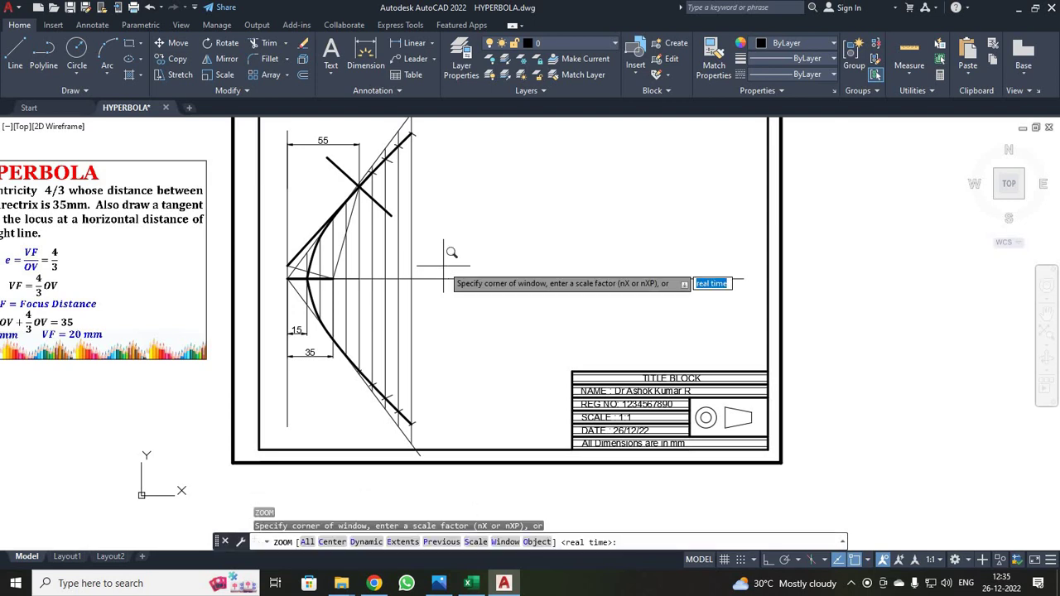
type("A")
key("Return")
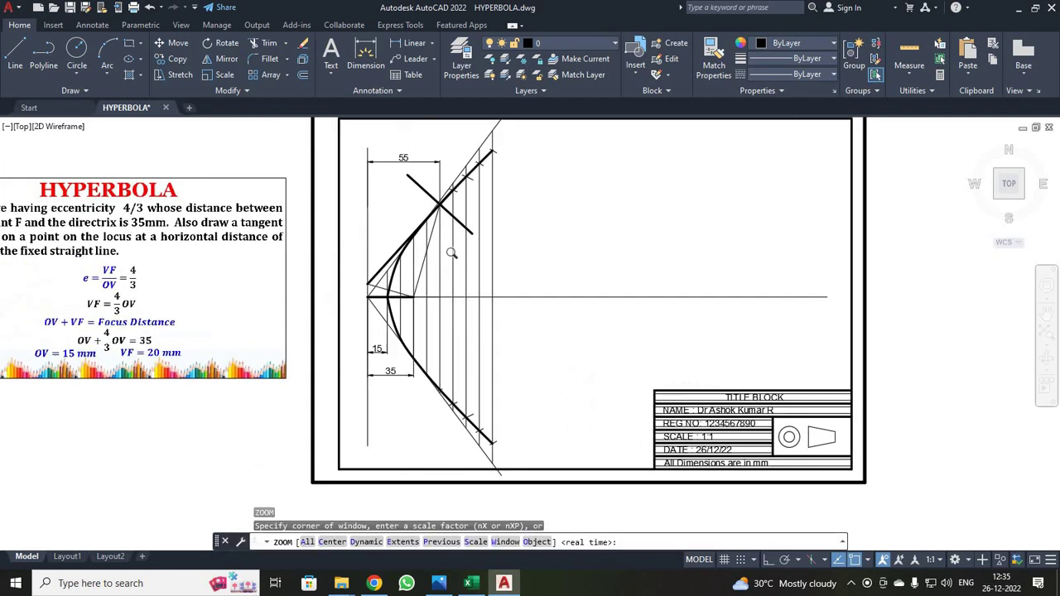